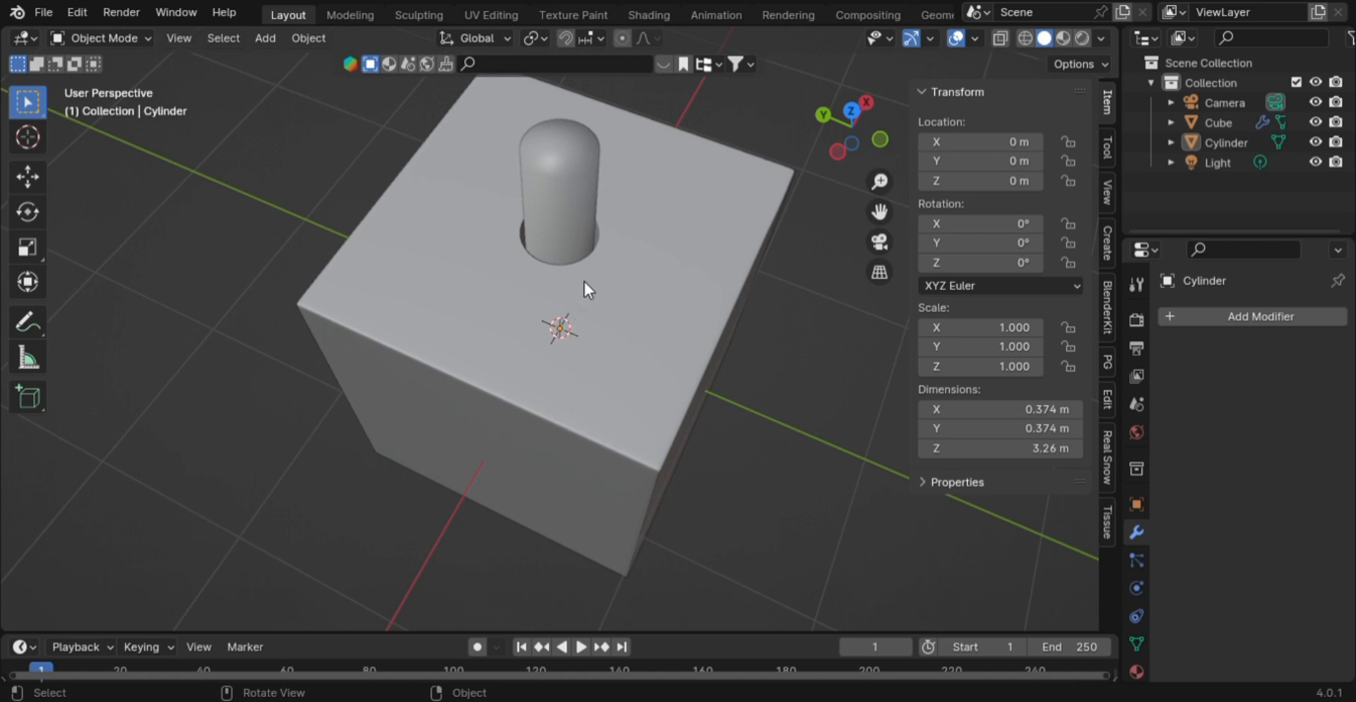
- Hide the Cylinder object and view the cube's round hole from above
click(558, 228)
key(h)
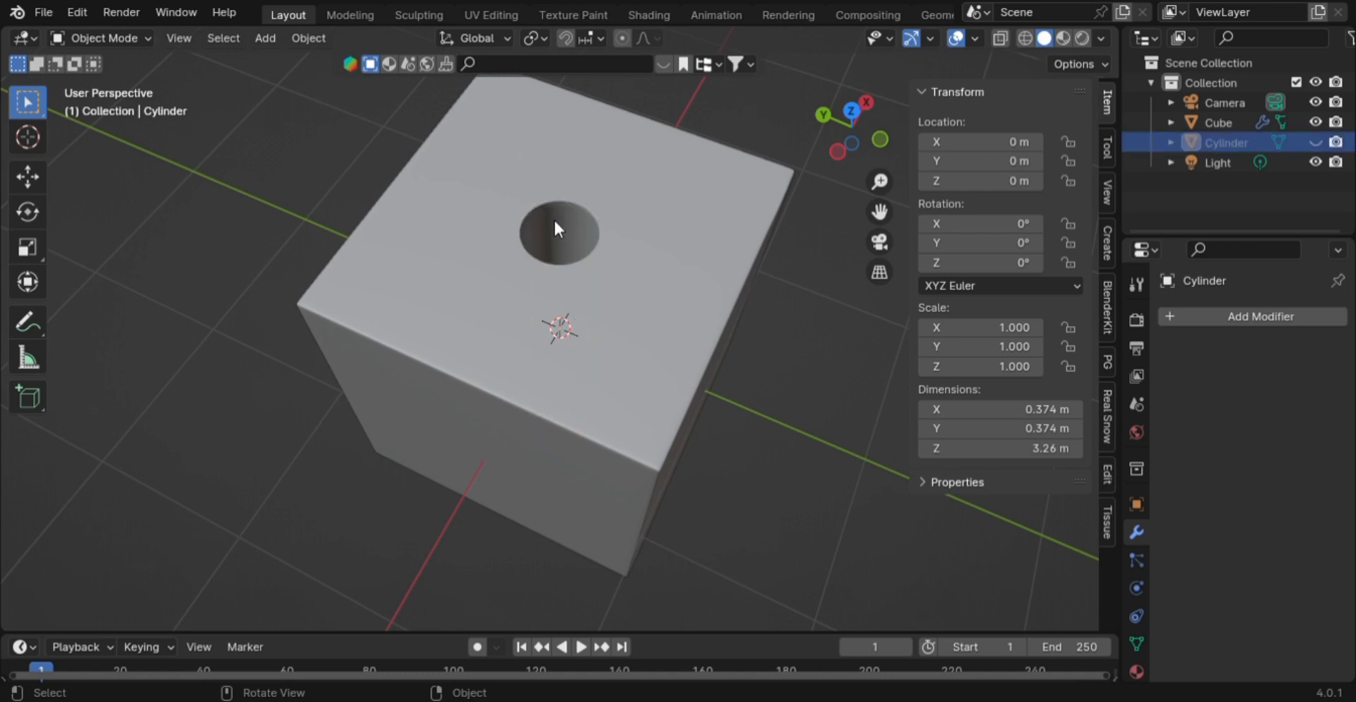
middle_drag(558, 227, 564, 160)
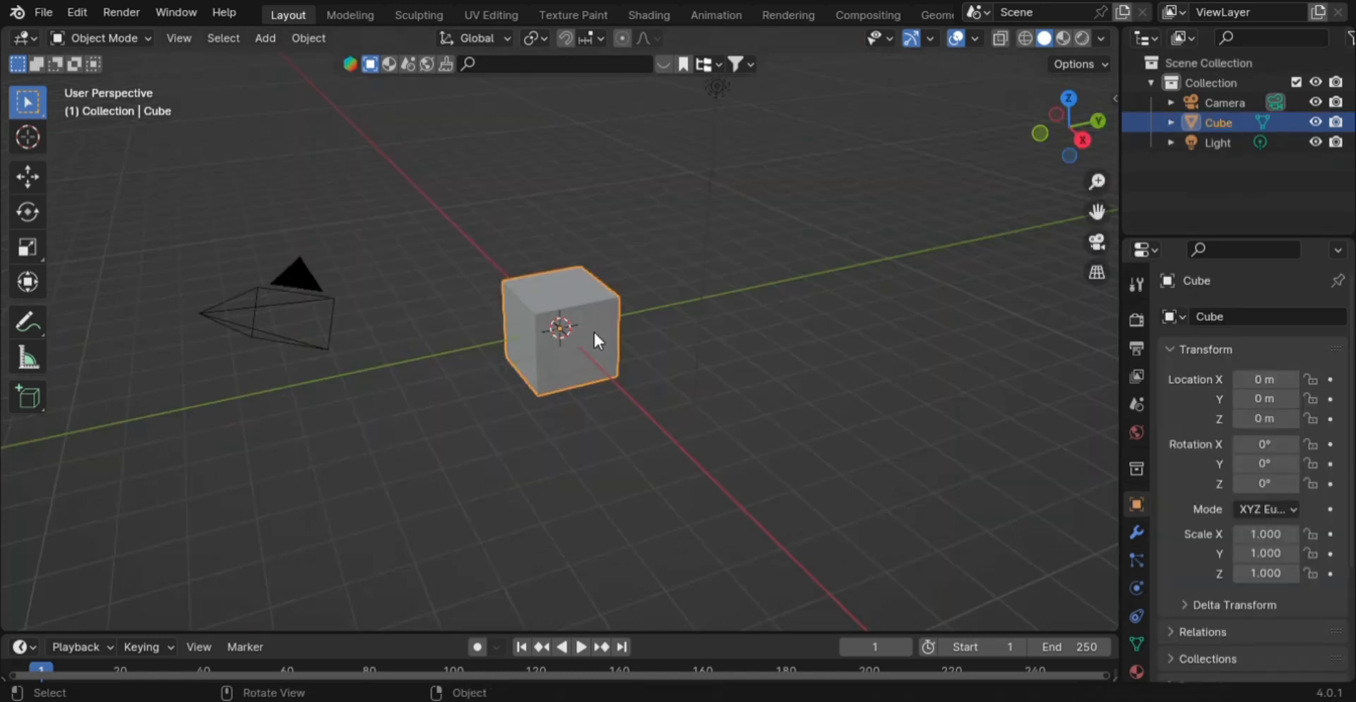
- Subdivide the cube mesh in Edit Mode with 3 cuts
scroll(661, 308, up, 2)
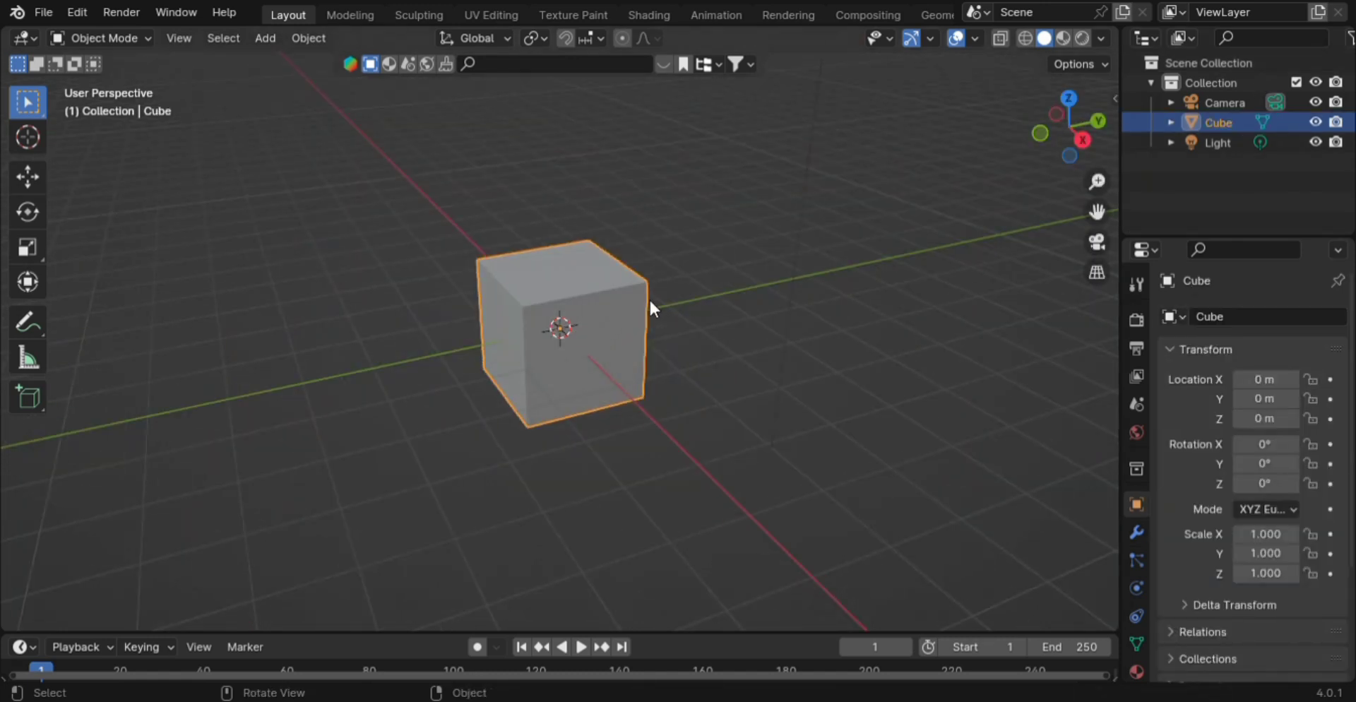
middle_drag(650, 302, 541, 365)
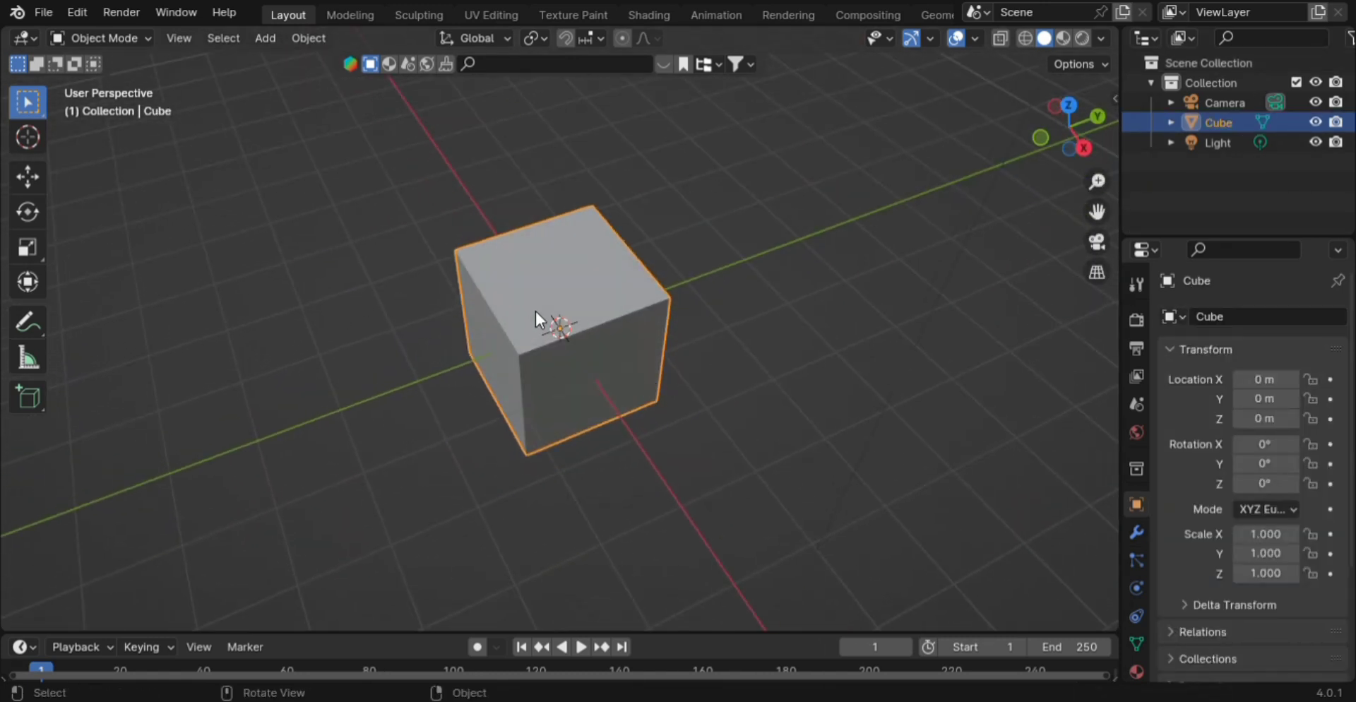
key(Tab)
right_click(553, 310)
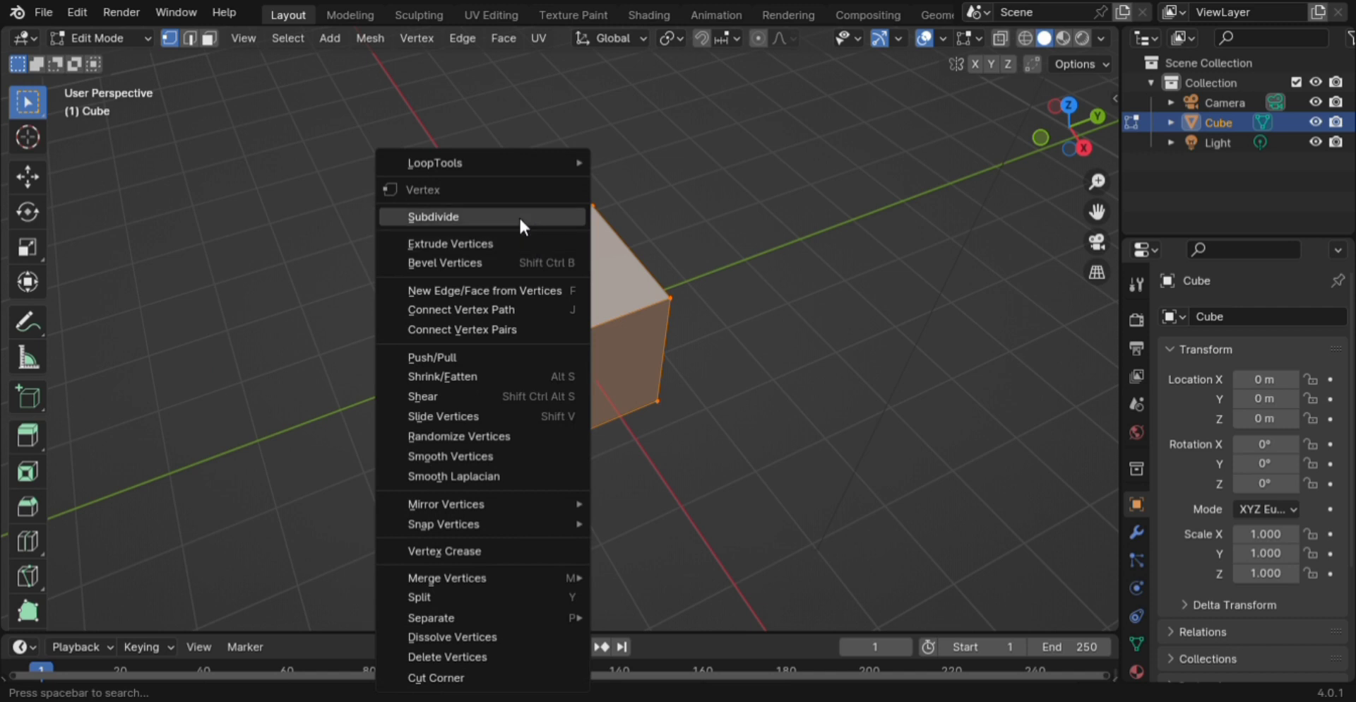
click(515, 215)
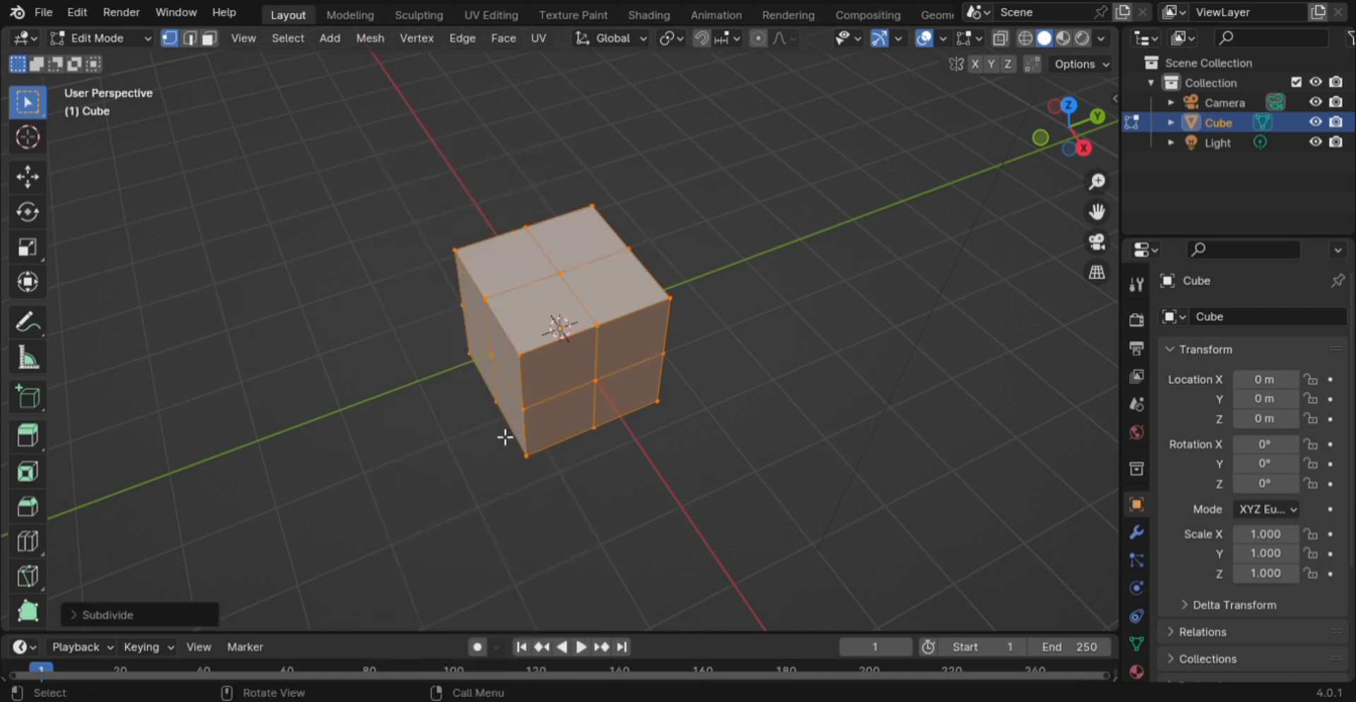
click(161, 616)
click(326, 476)
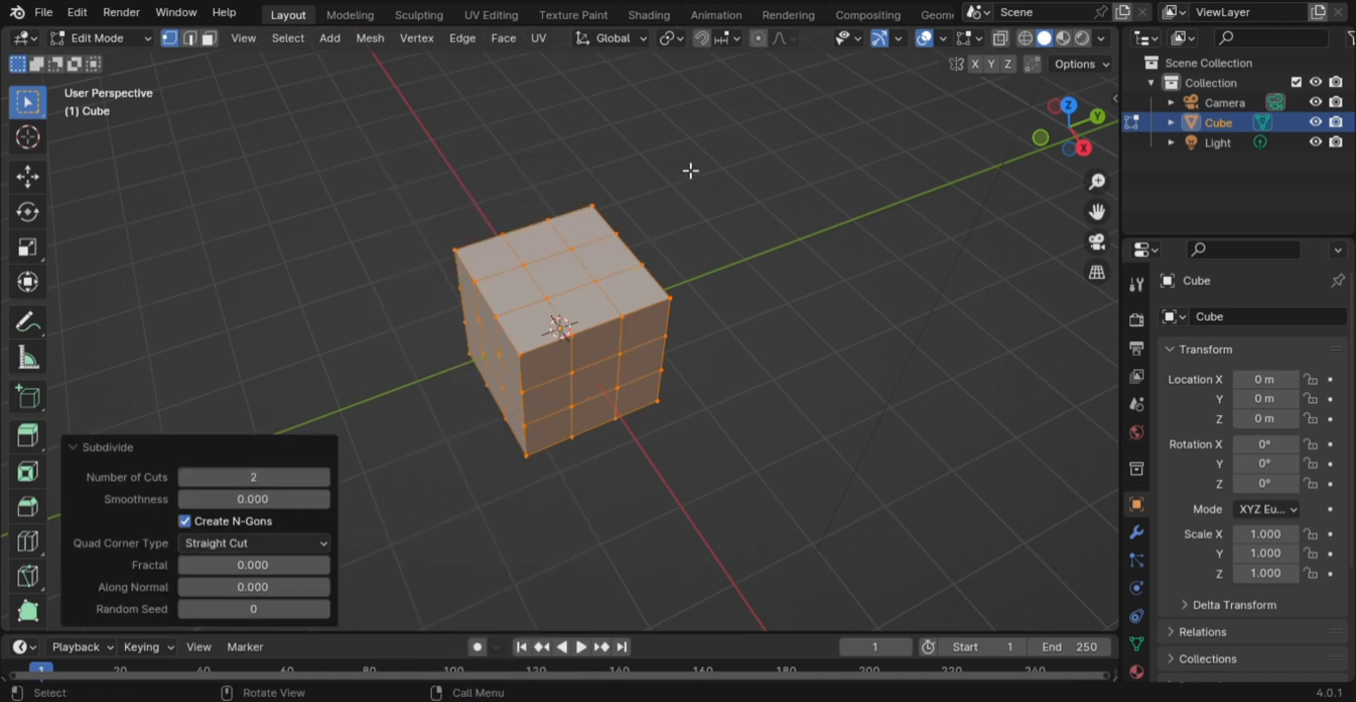
scroll(655, 277, up, 3)
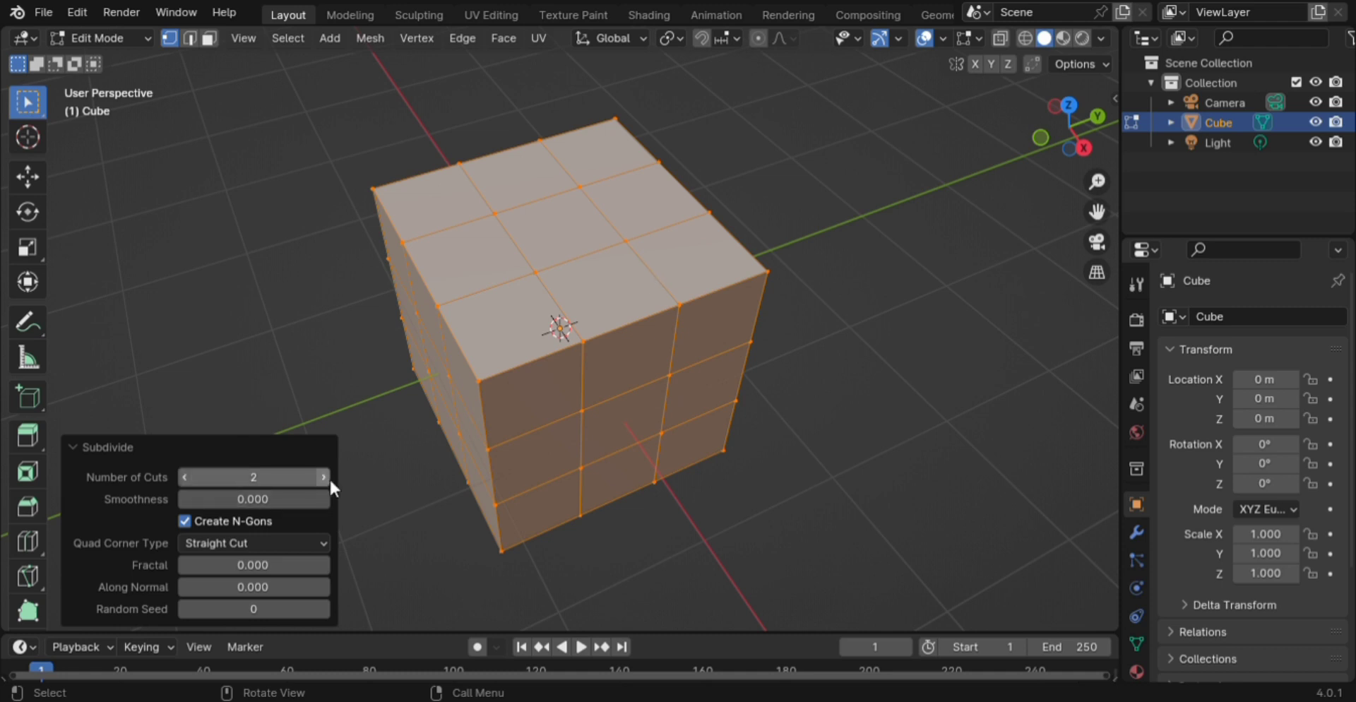
click(323, 476)
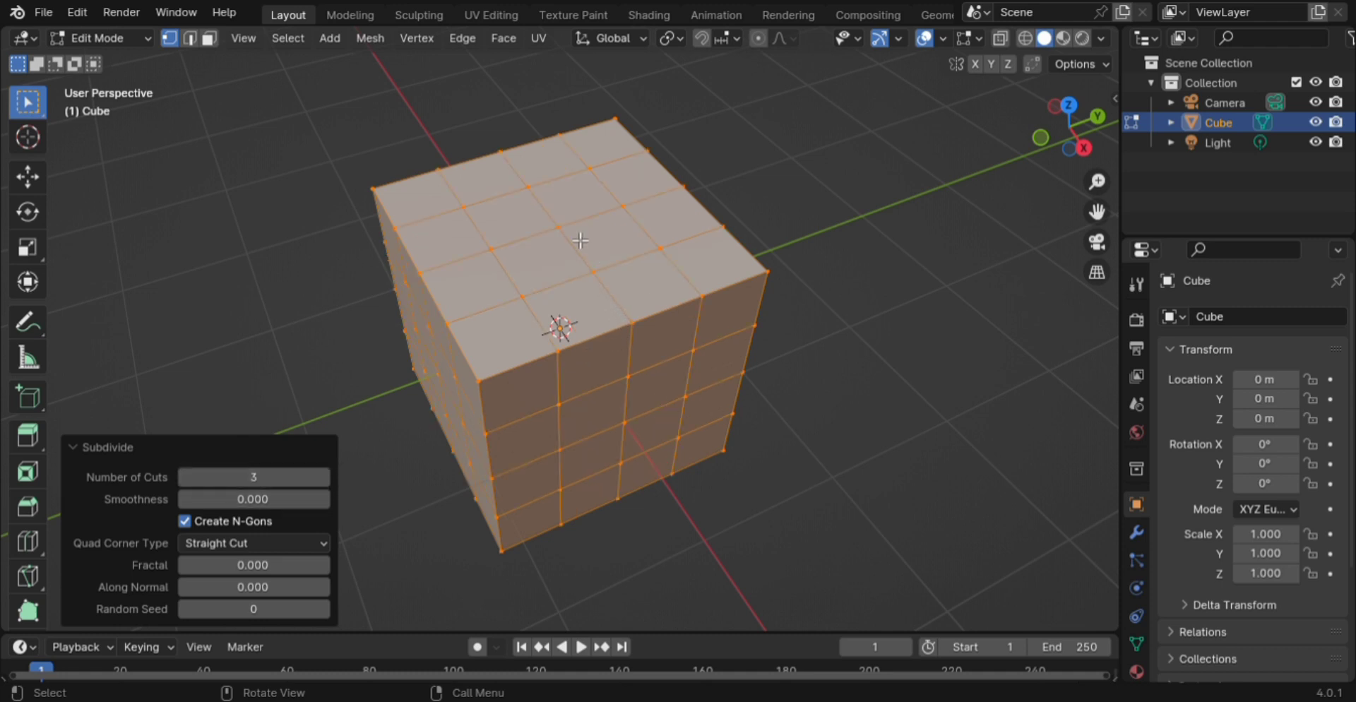
- In top view with X-ray on, box-select the centre vertices of the cube
key(KP_7)
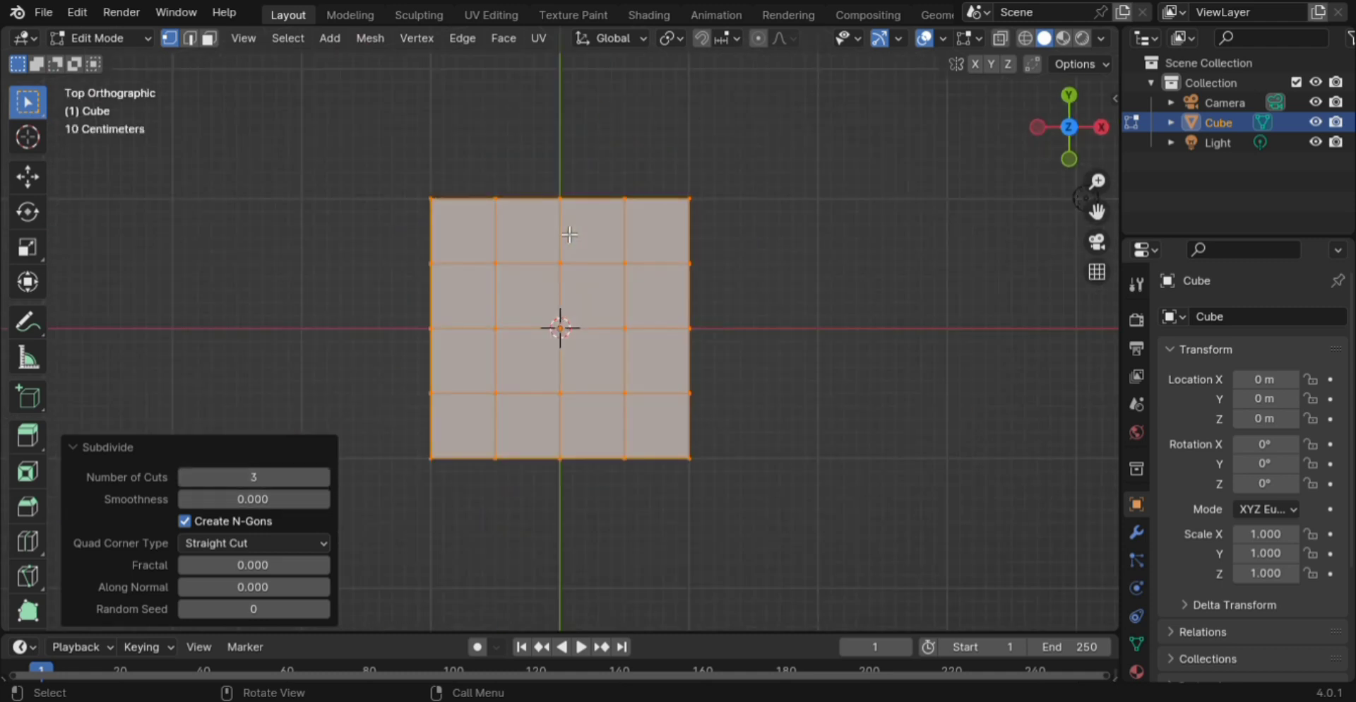
key(alt+z)
drag(581, 311, 553, 358)
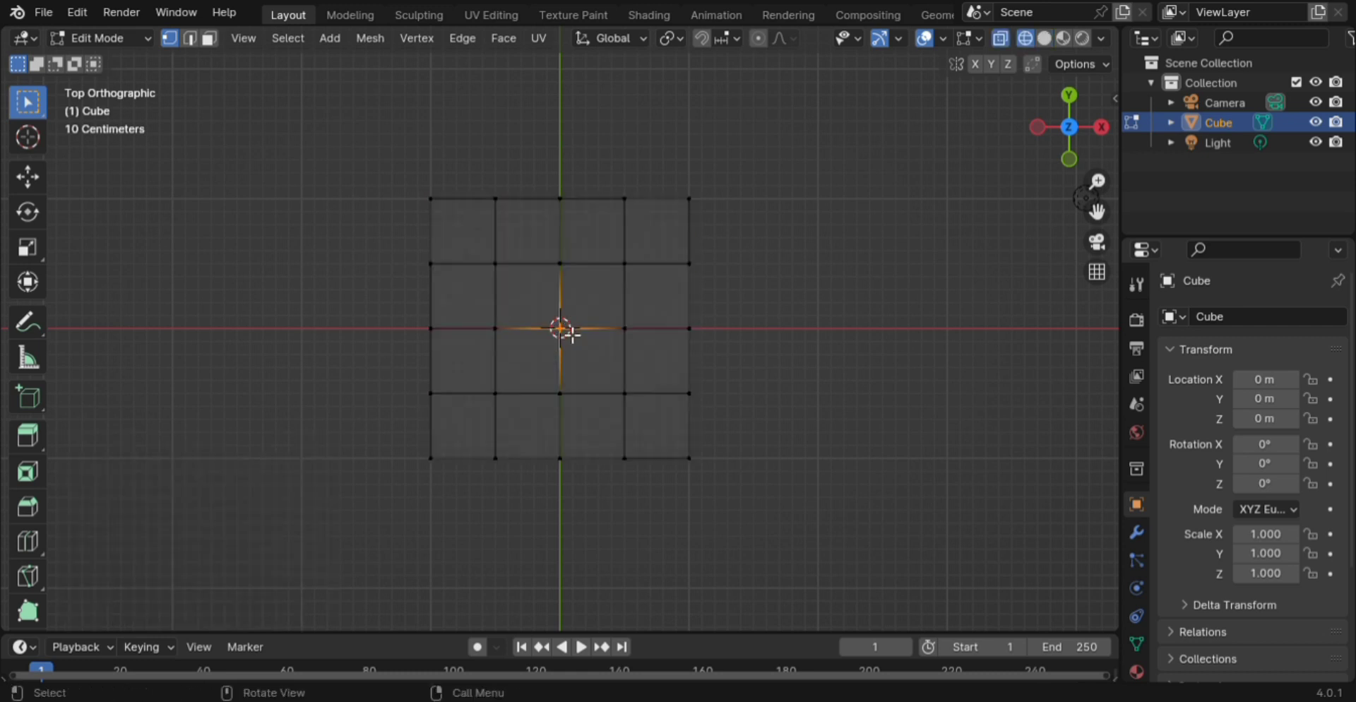
- Bevel the top centre vertex and round it with LoopTools Circle, then undo both
middle_drag(606, 555, 578, 439)
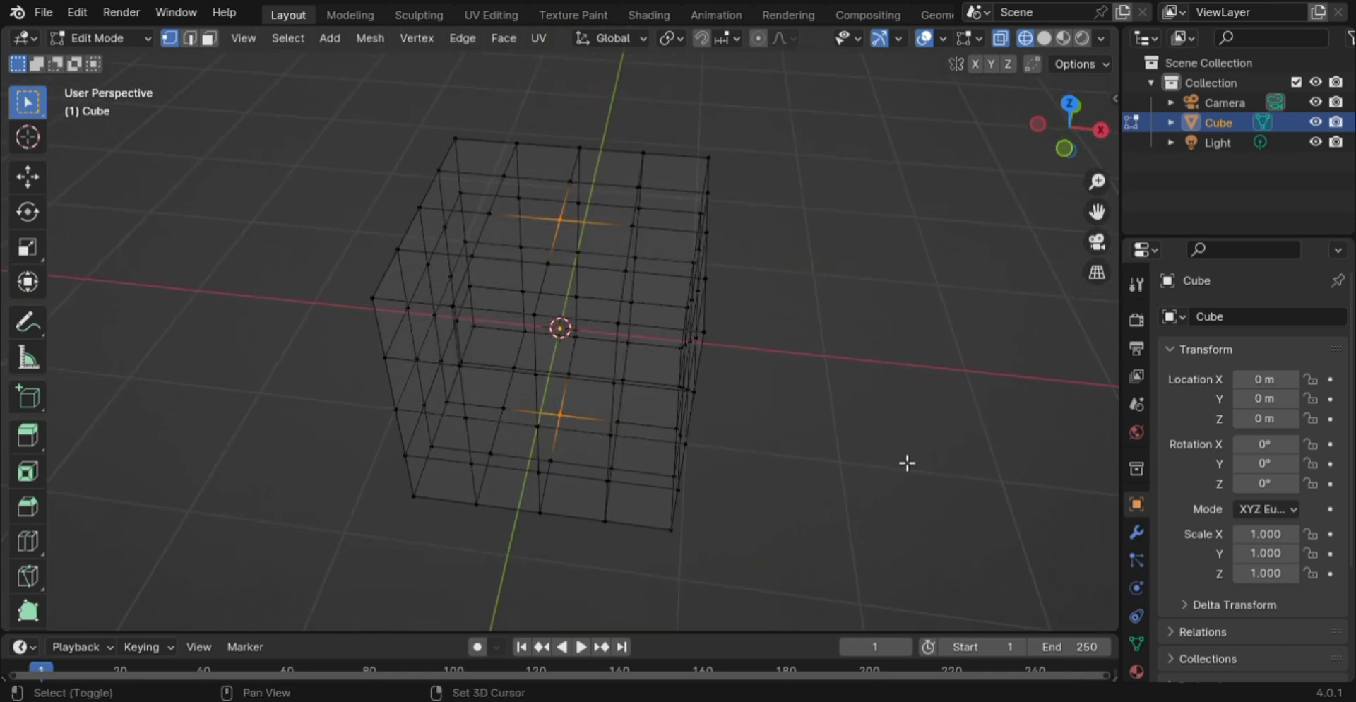
key(shift+z)
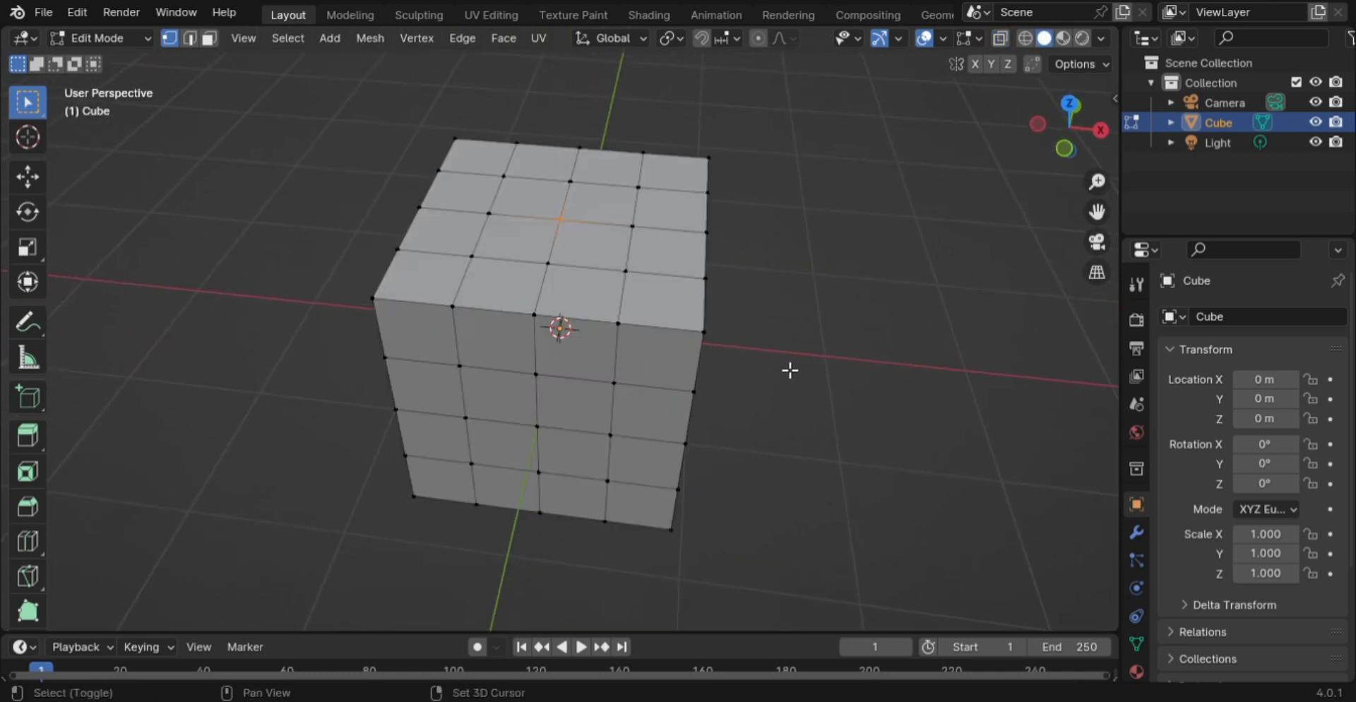
key(shift+z)
key(shift+z)
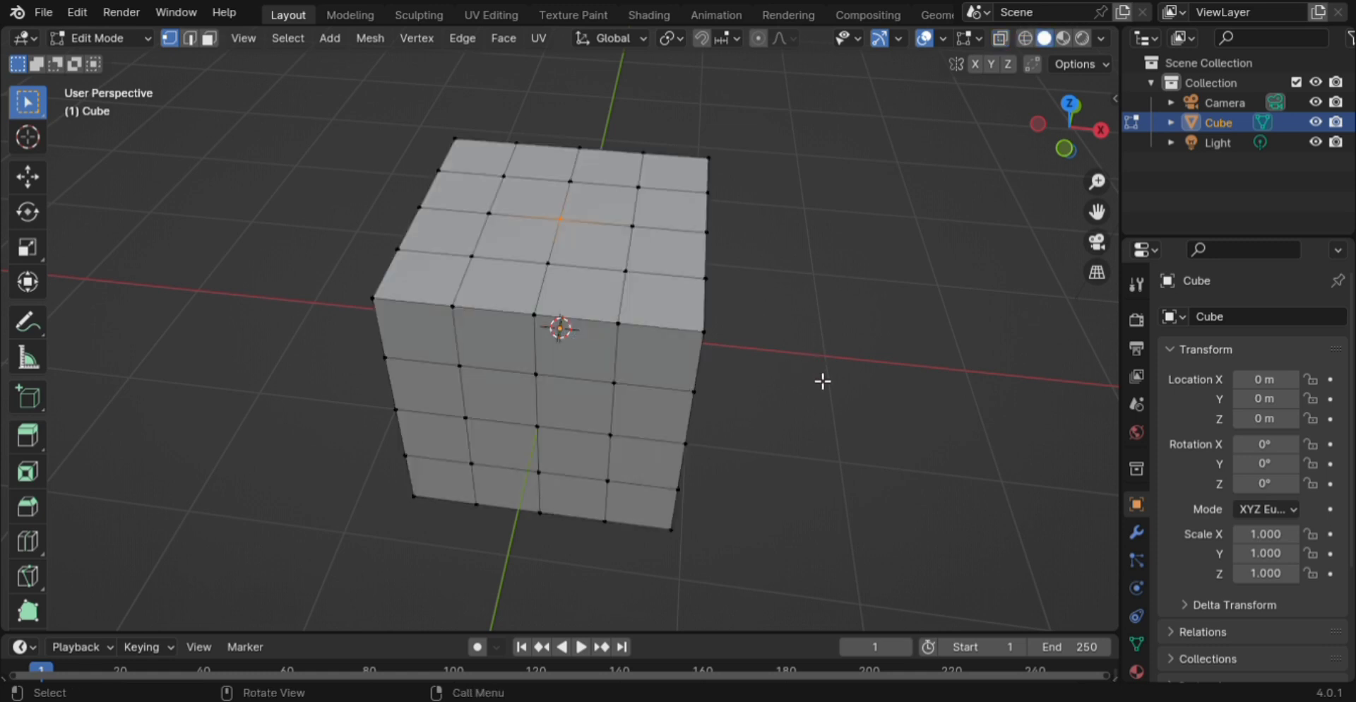
key(ctrl+shift+b)
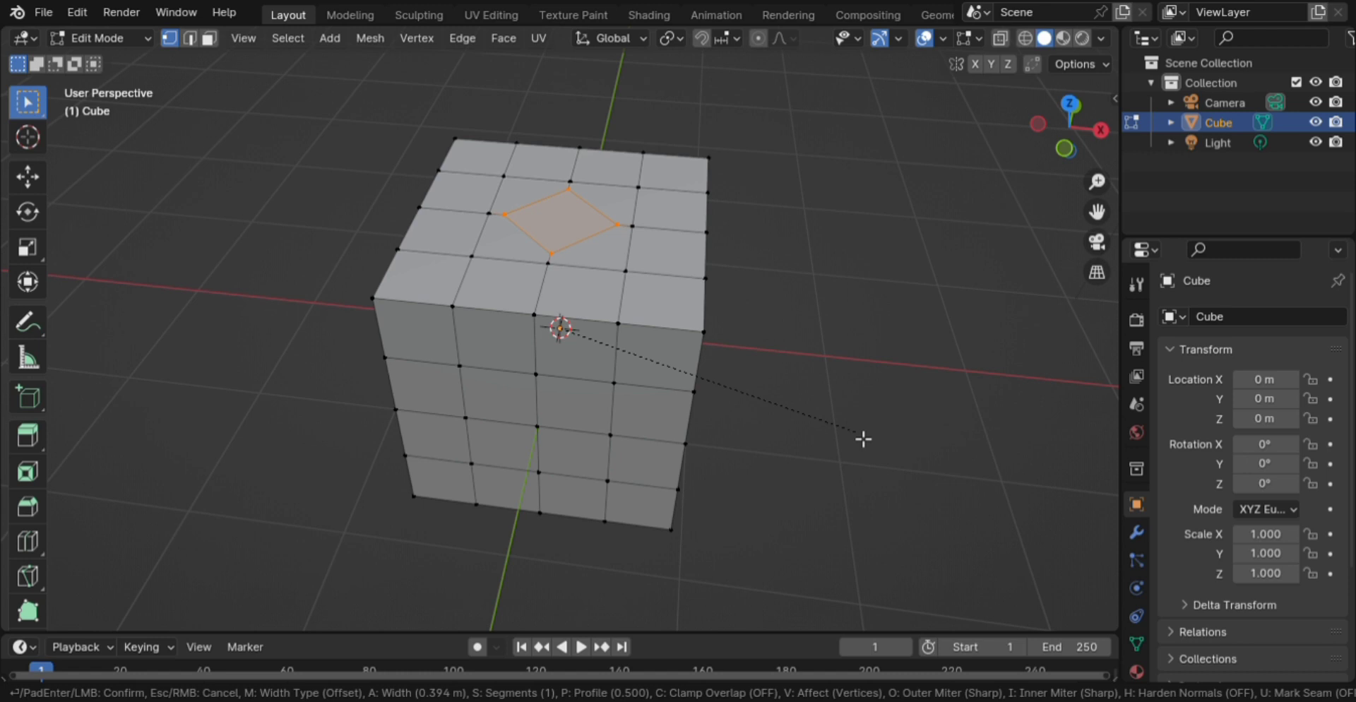
click(863, 439)
right_click(569, 245)
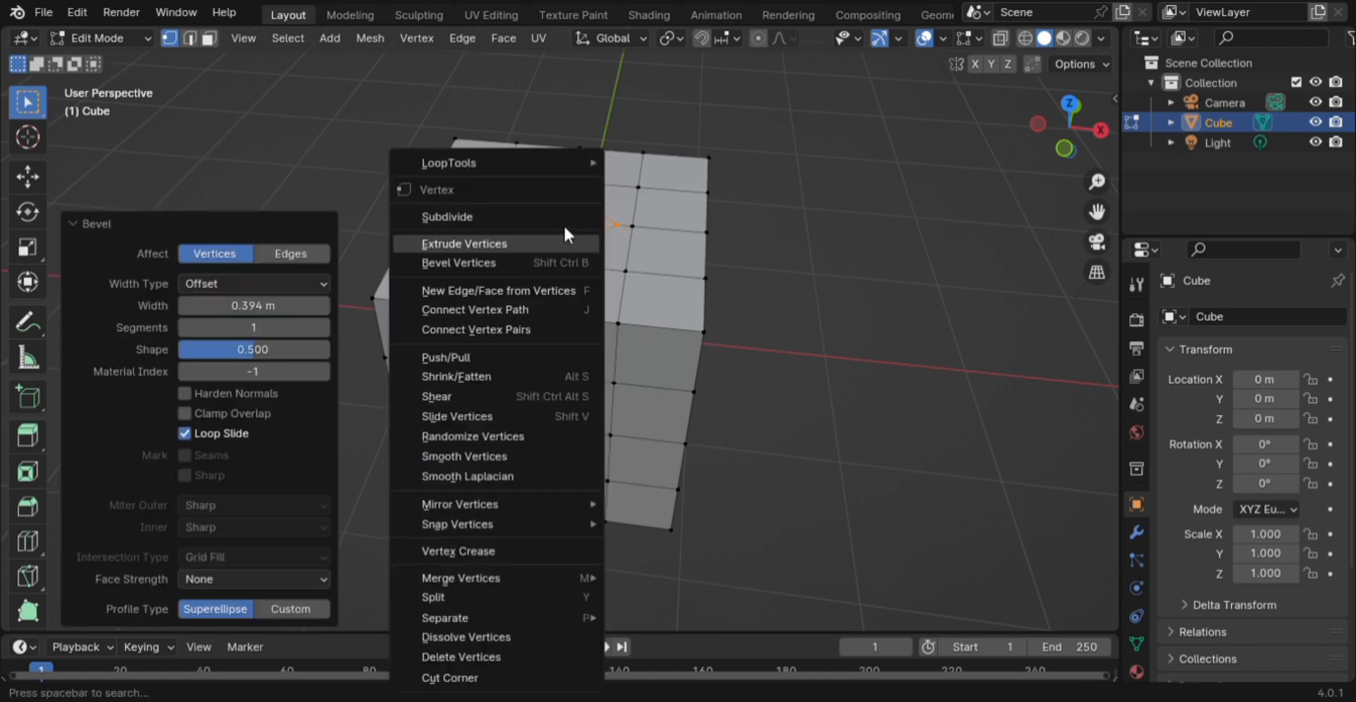
mouse_move(531, 167)
click(689, 185)
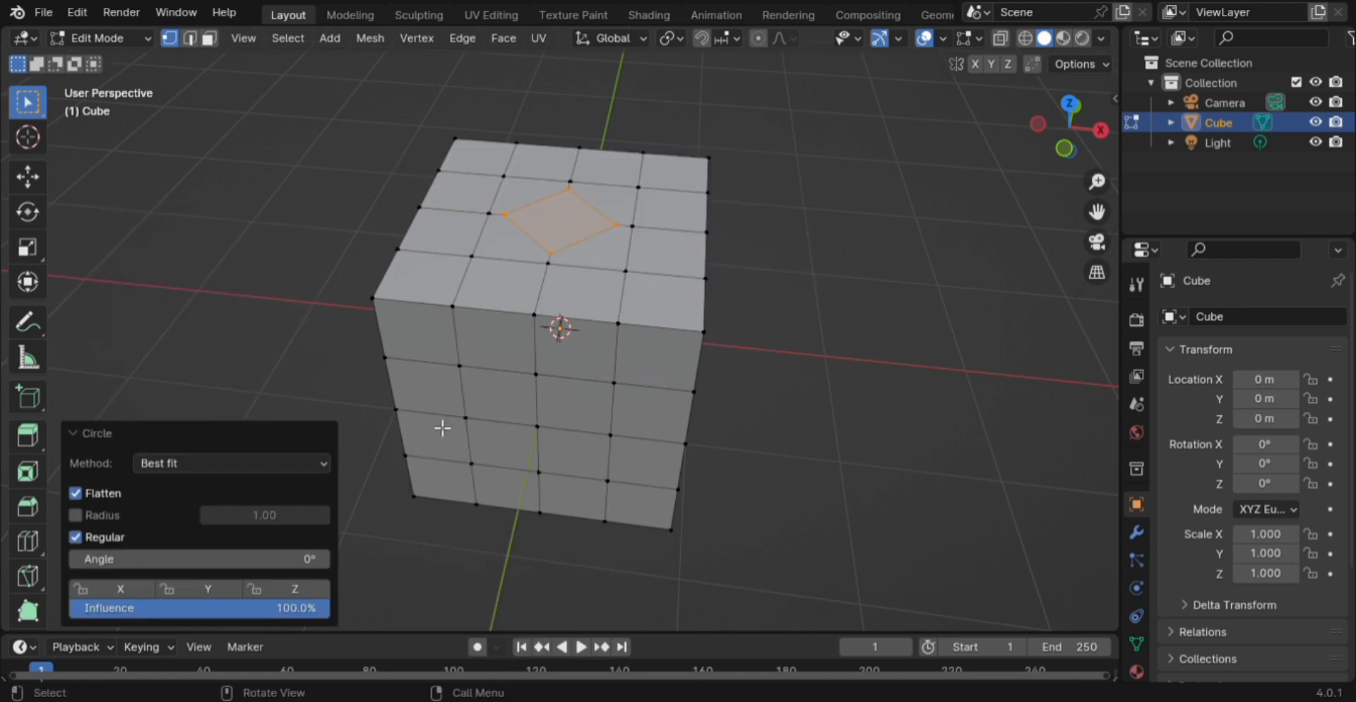
key(ctrl+z)
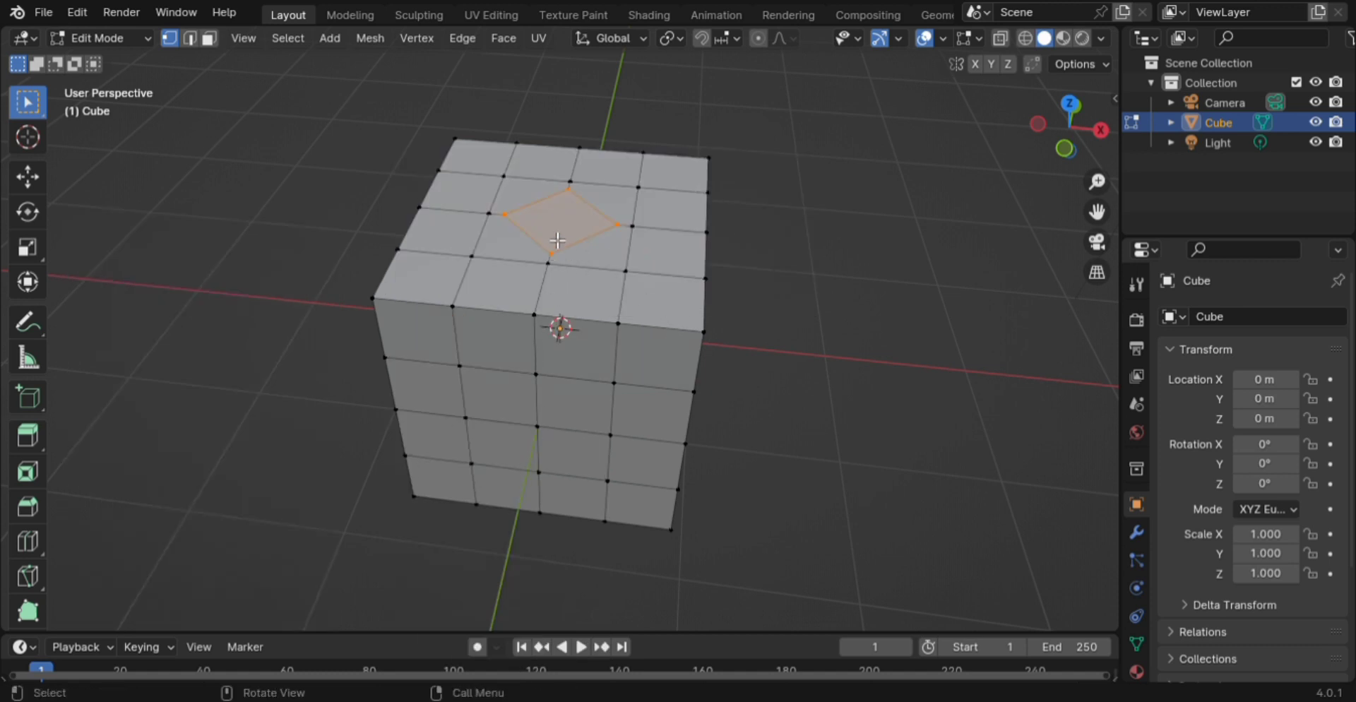
key(ctrl+z)
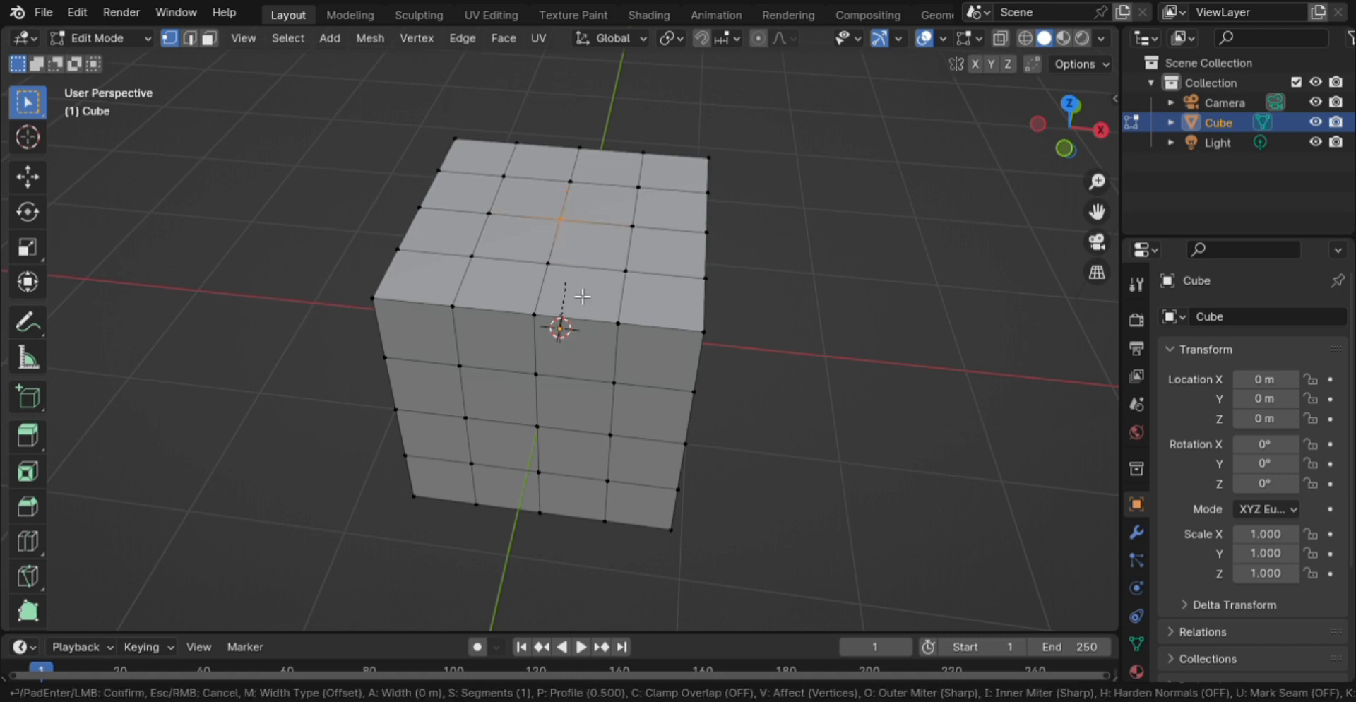
- Re-bevel the top centre vertex with 2 segments and make it a regular octagon with LoopTools Circle
key(ctrl+shift+b)
scroll(630, 396, up, 2)
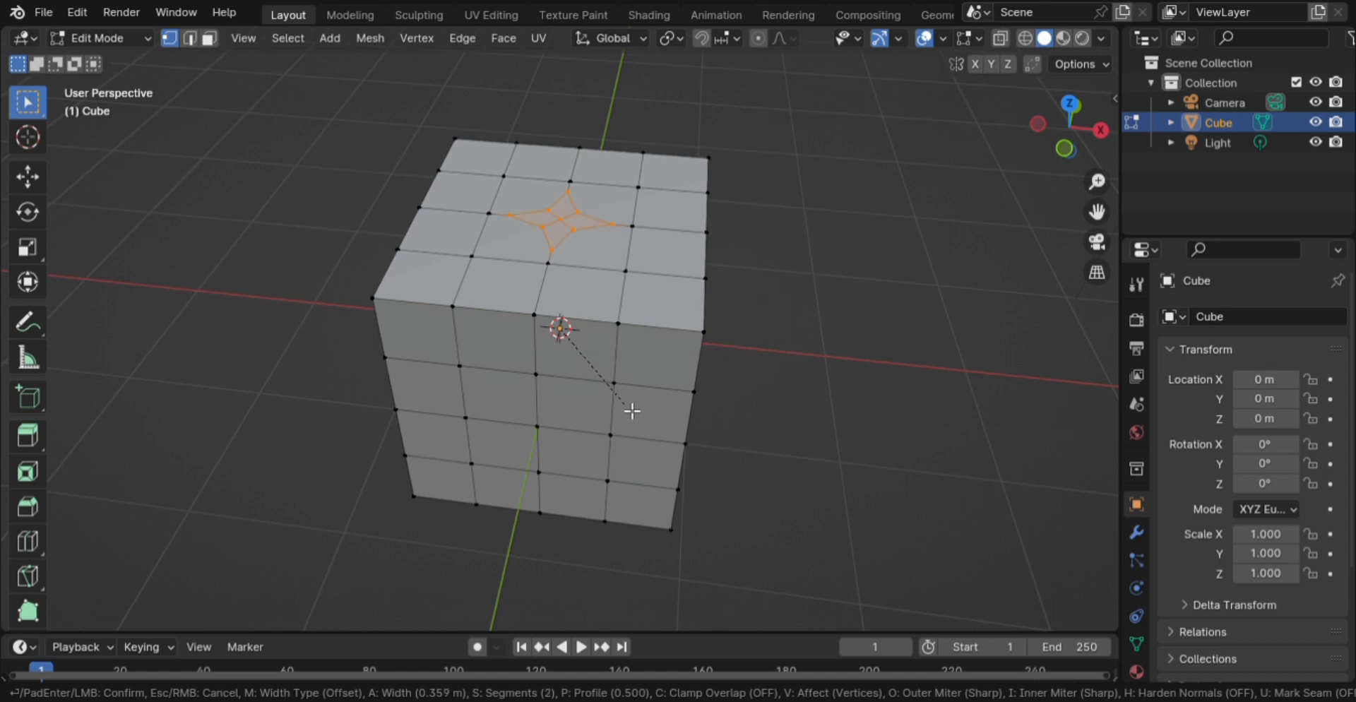
click(632, 411)
right_click(581, 207)
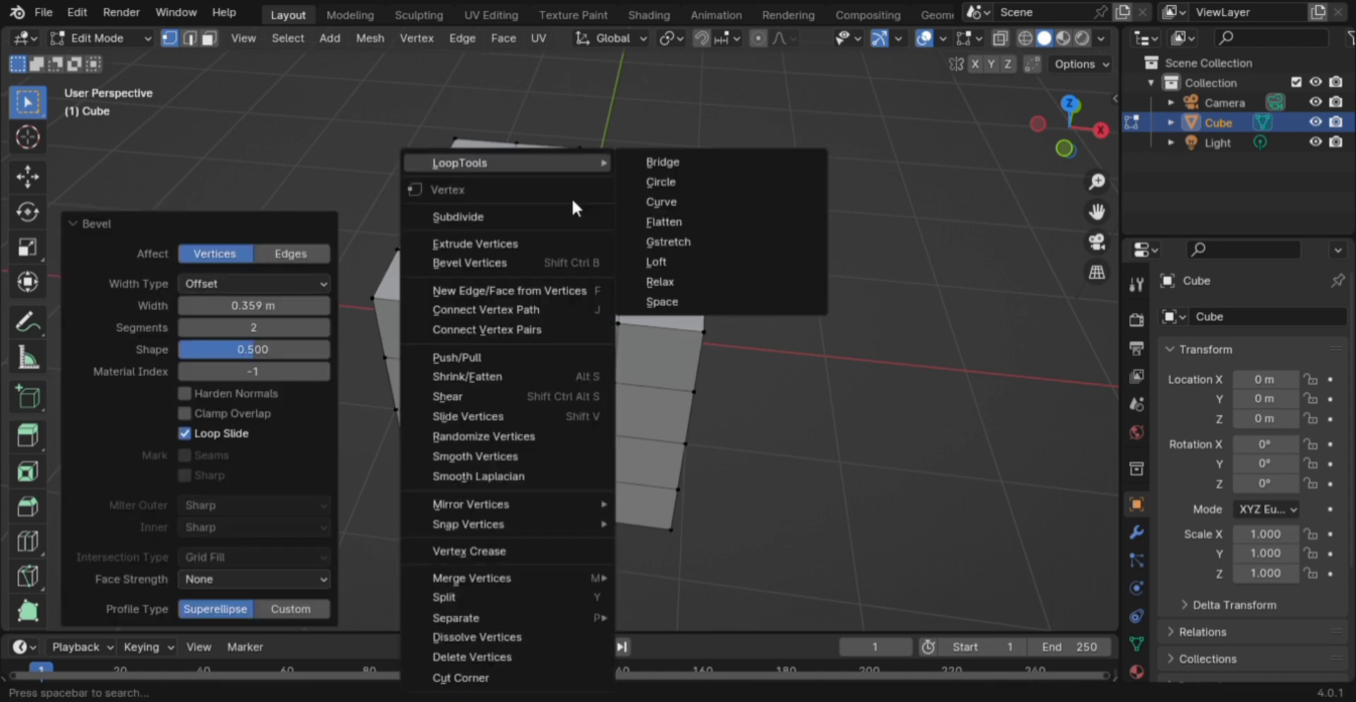
mouse_move(558, 161)
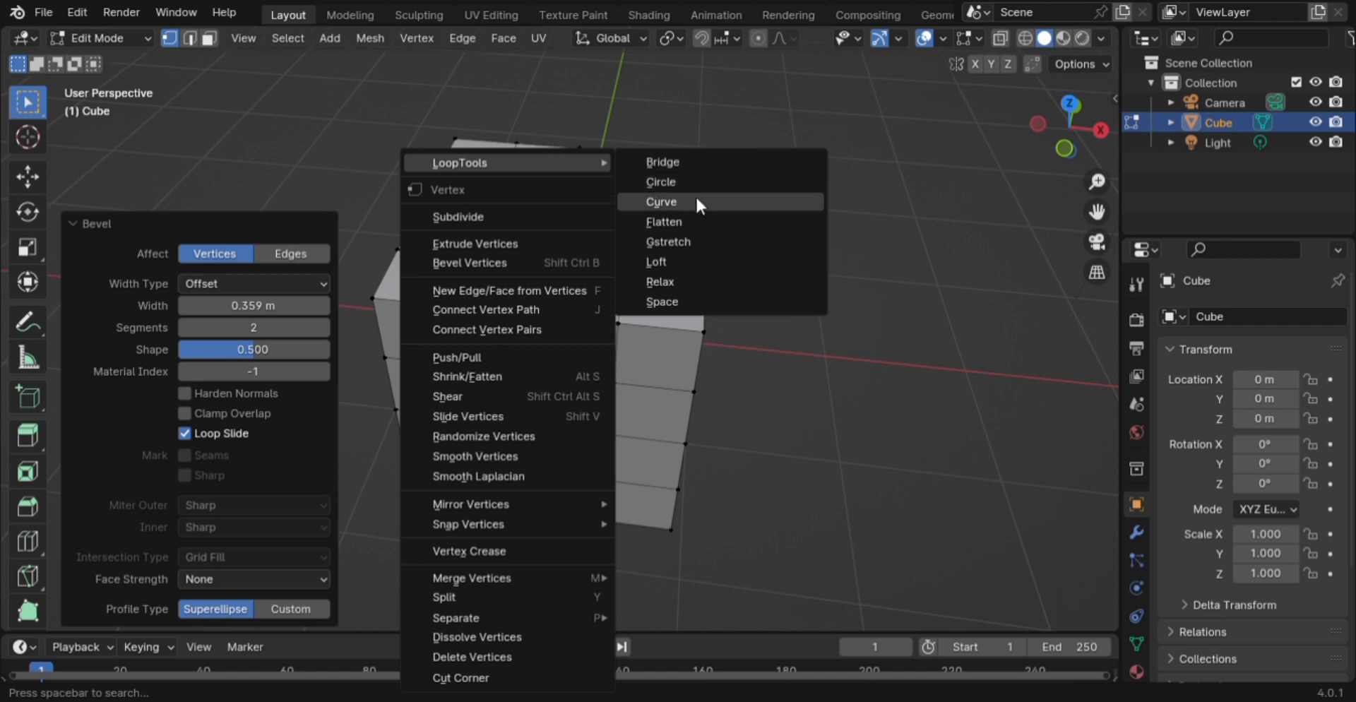
click(670, 185)
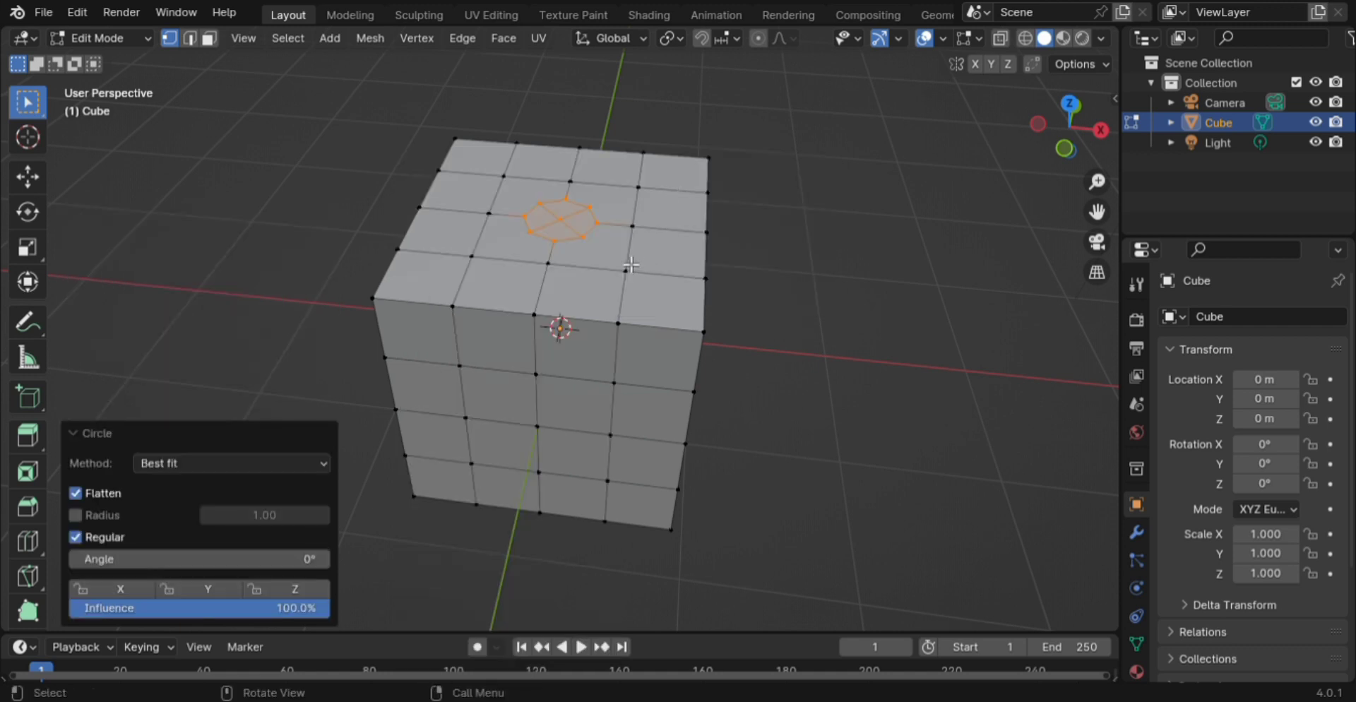
scroll(639, 226, up, 5)
- Knife-cut edges from the octagon's top and right corners to the nearby grid vertices
middle_drag(636, 221, 585, 279)
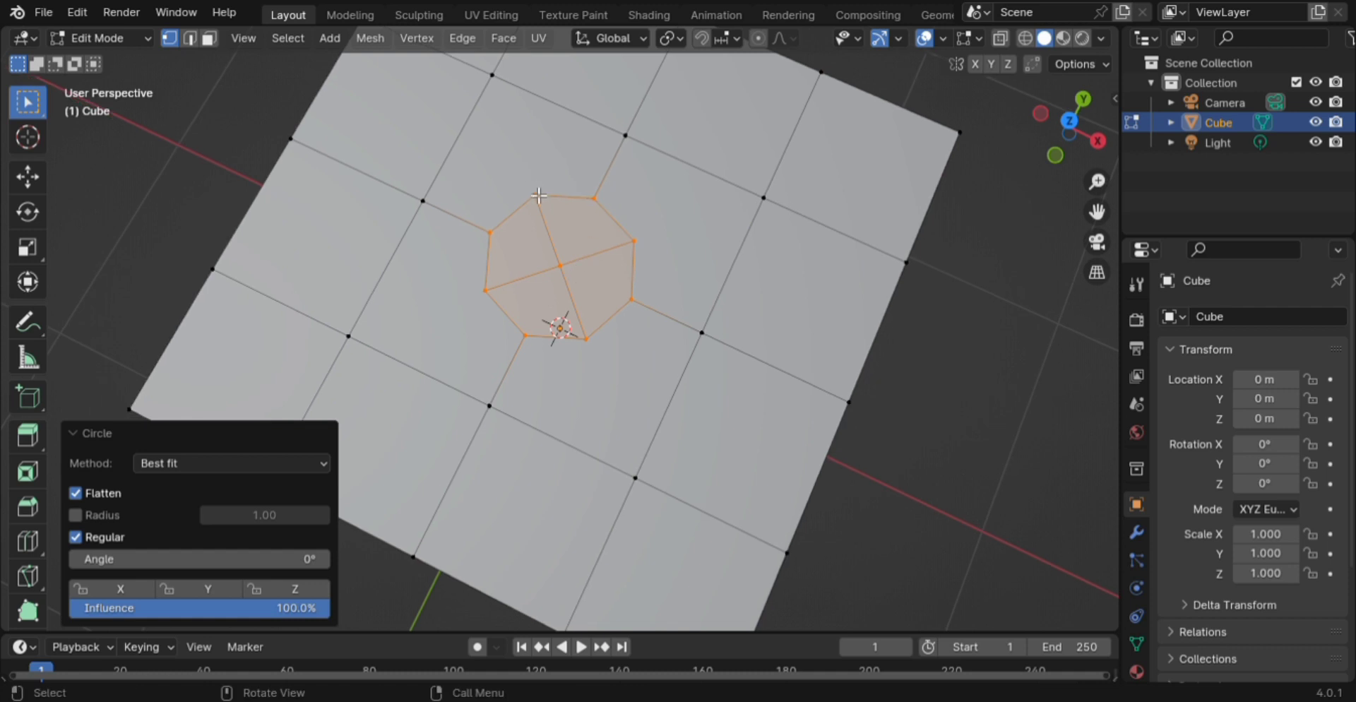
key(alt+a)
key(k)
click(495, 77)
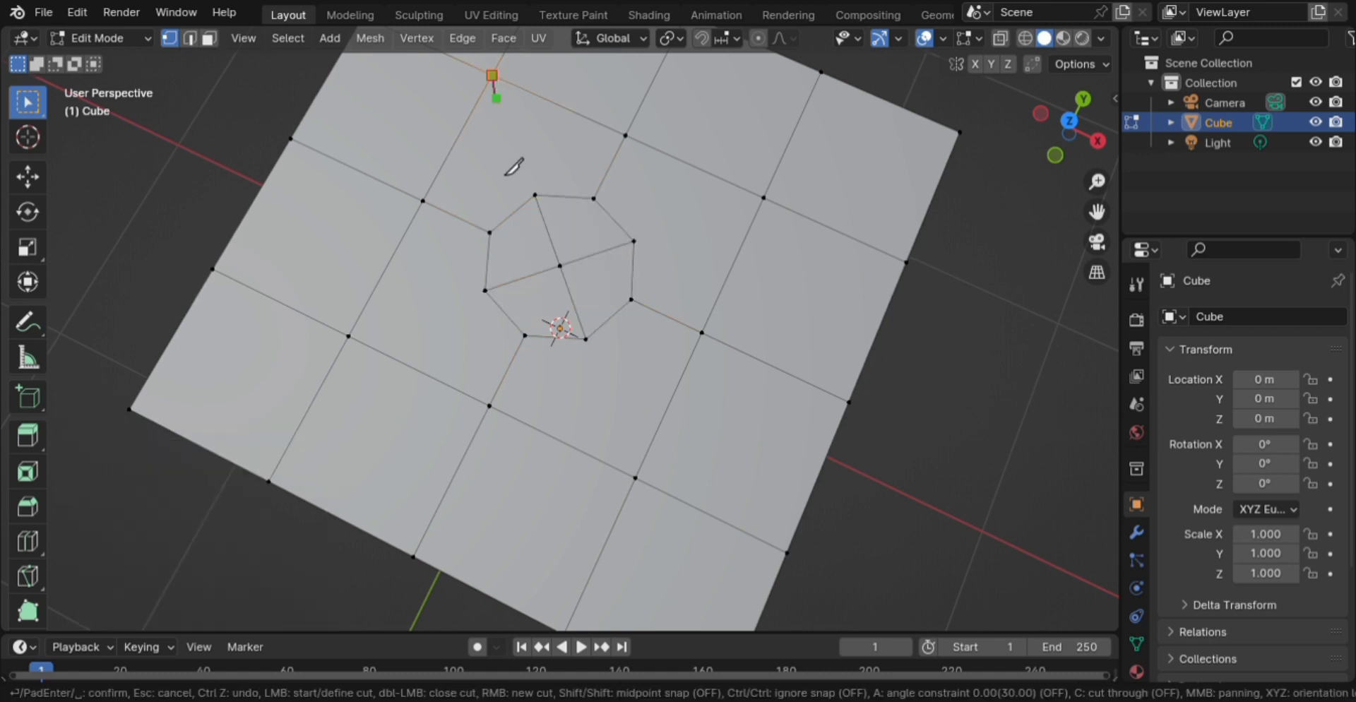
click(544, 215)
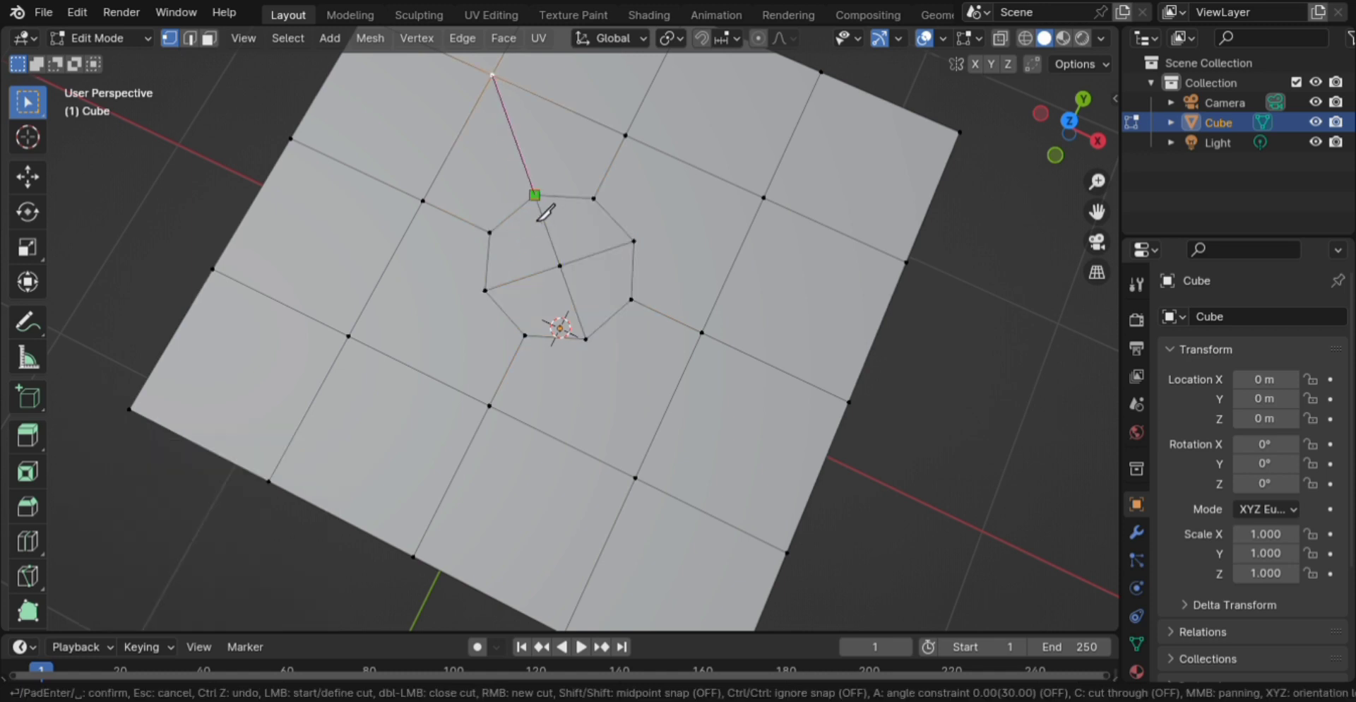
key(Return)
key(k)
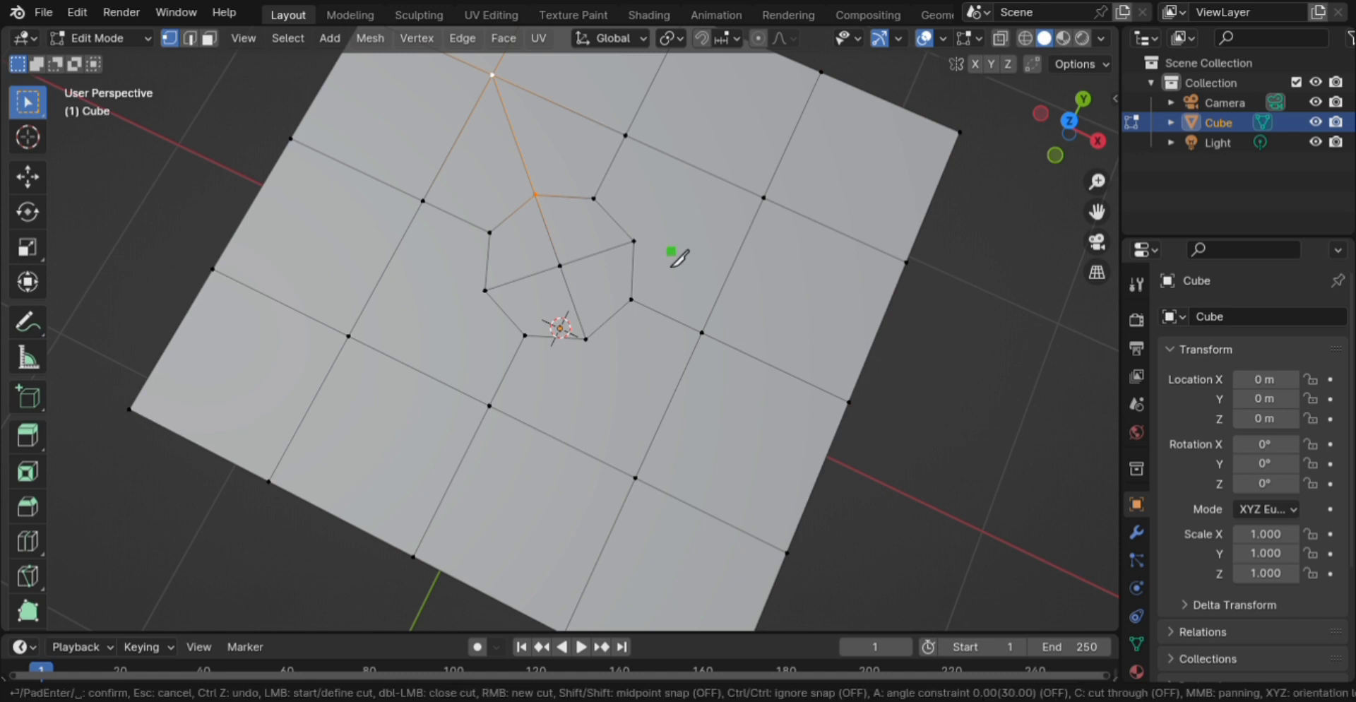
click(634, 241)
click(770, 214)
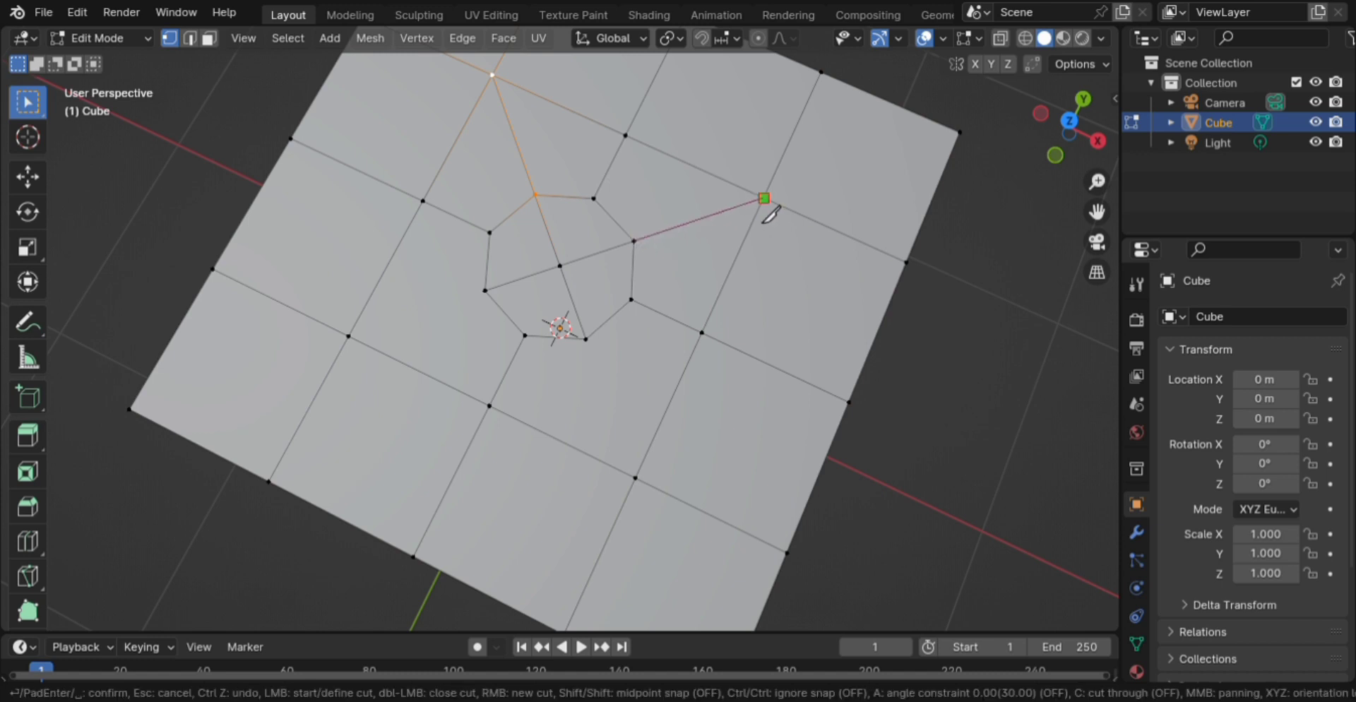
key(Return)
- Knife-cut edges from the octagon's bottom and left corners to the grid vertices below and left
key(k)
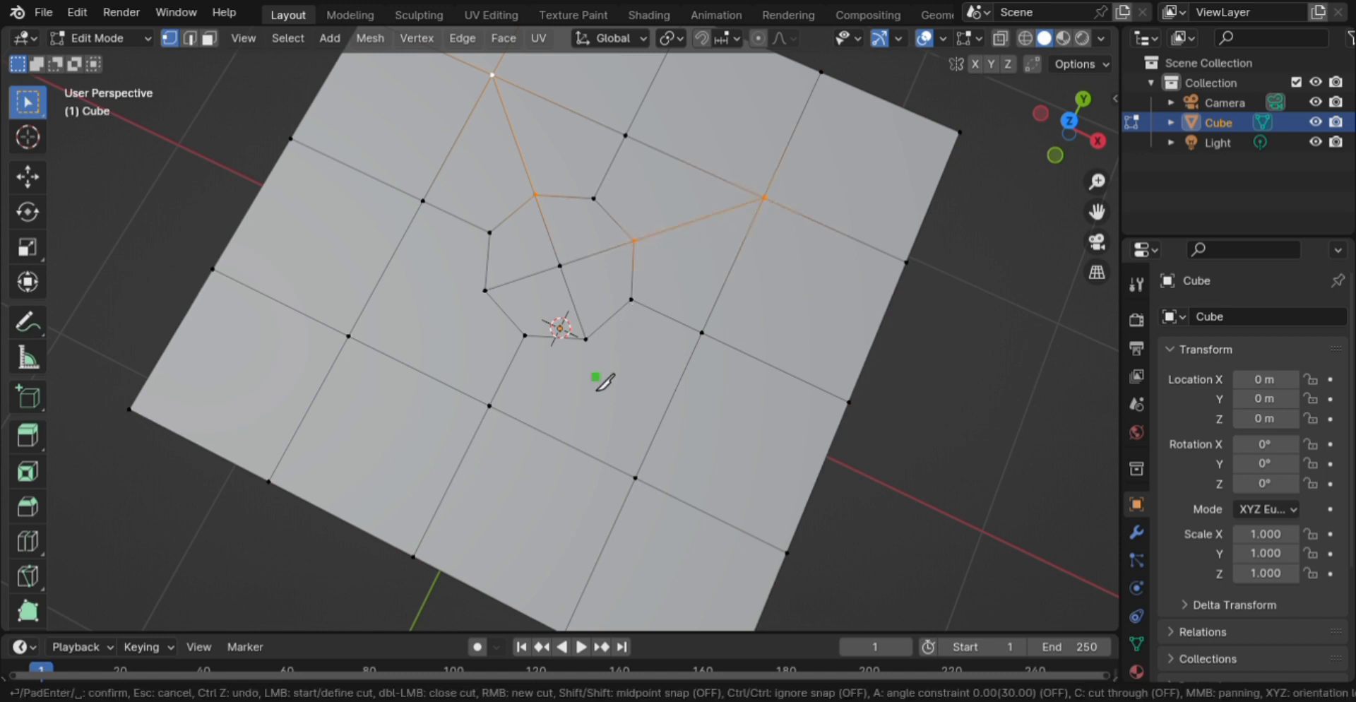
click(589, 340)
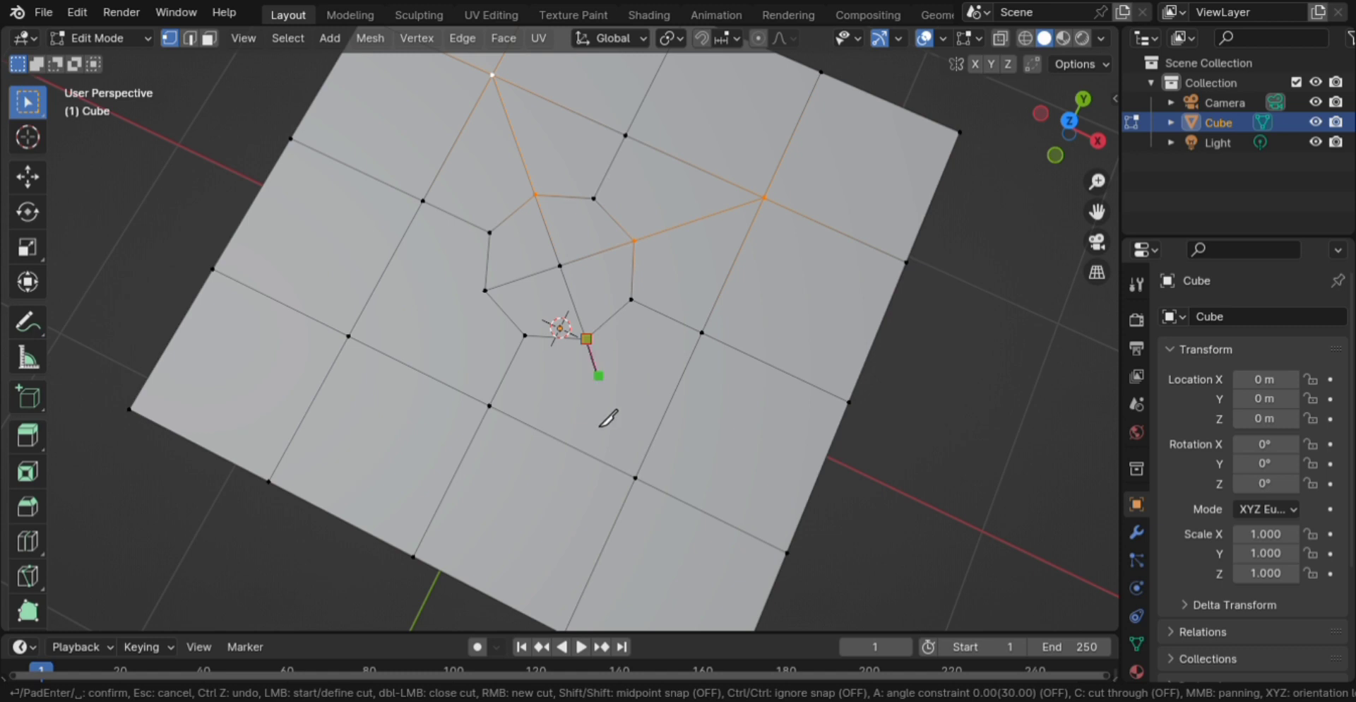
click(643, 486)
key(Return)
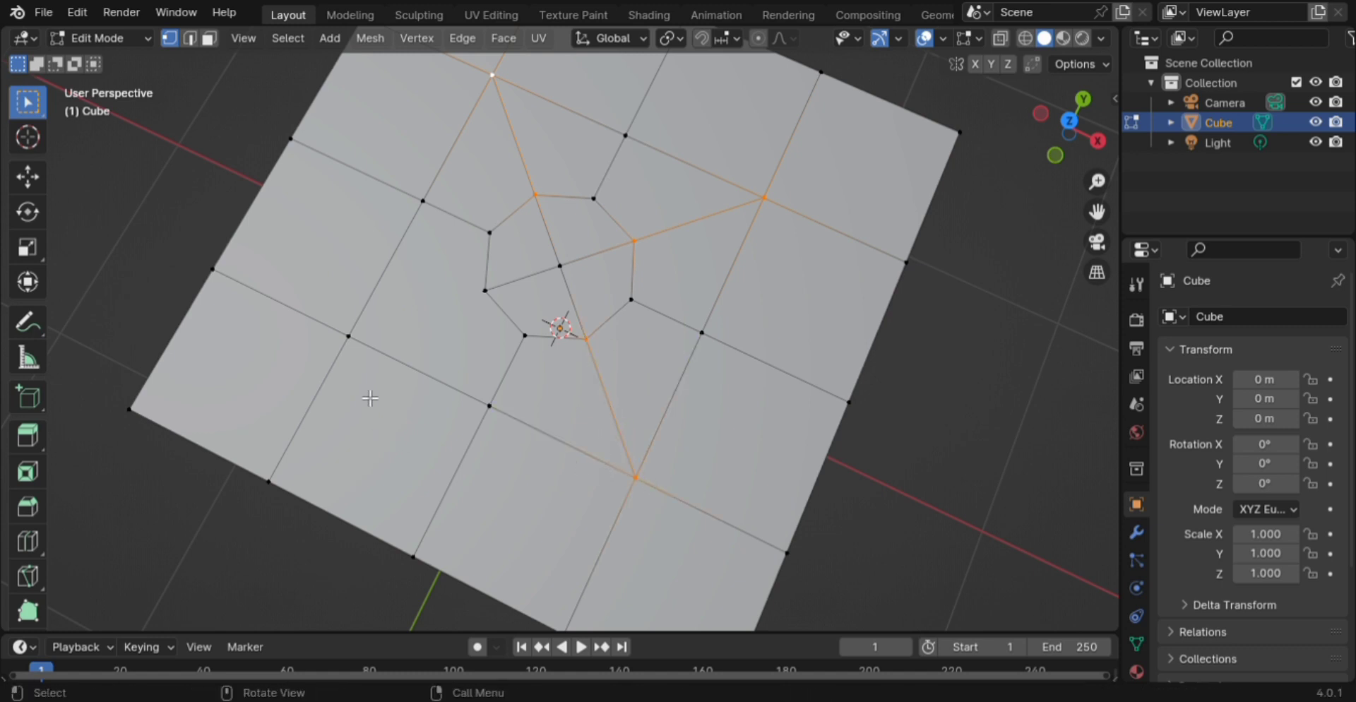
key(k)
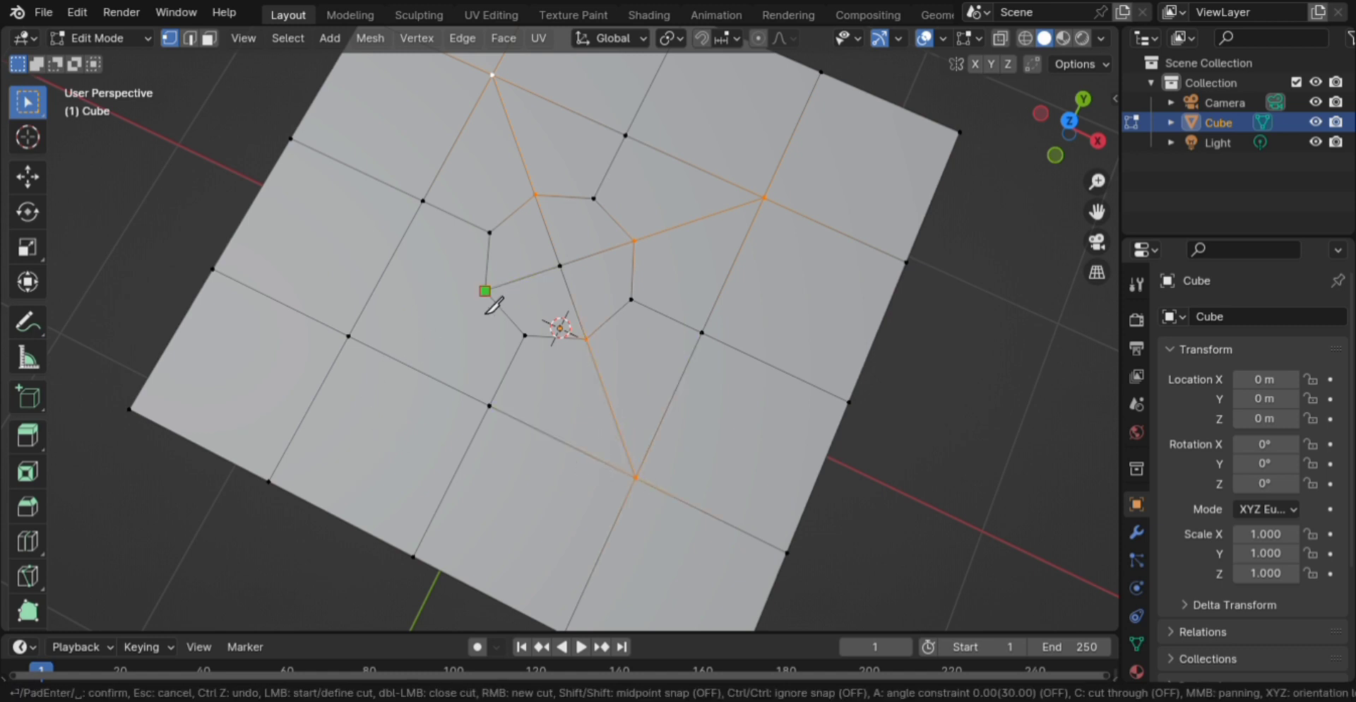
click(485, 290)
click(349, 337)
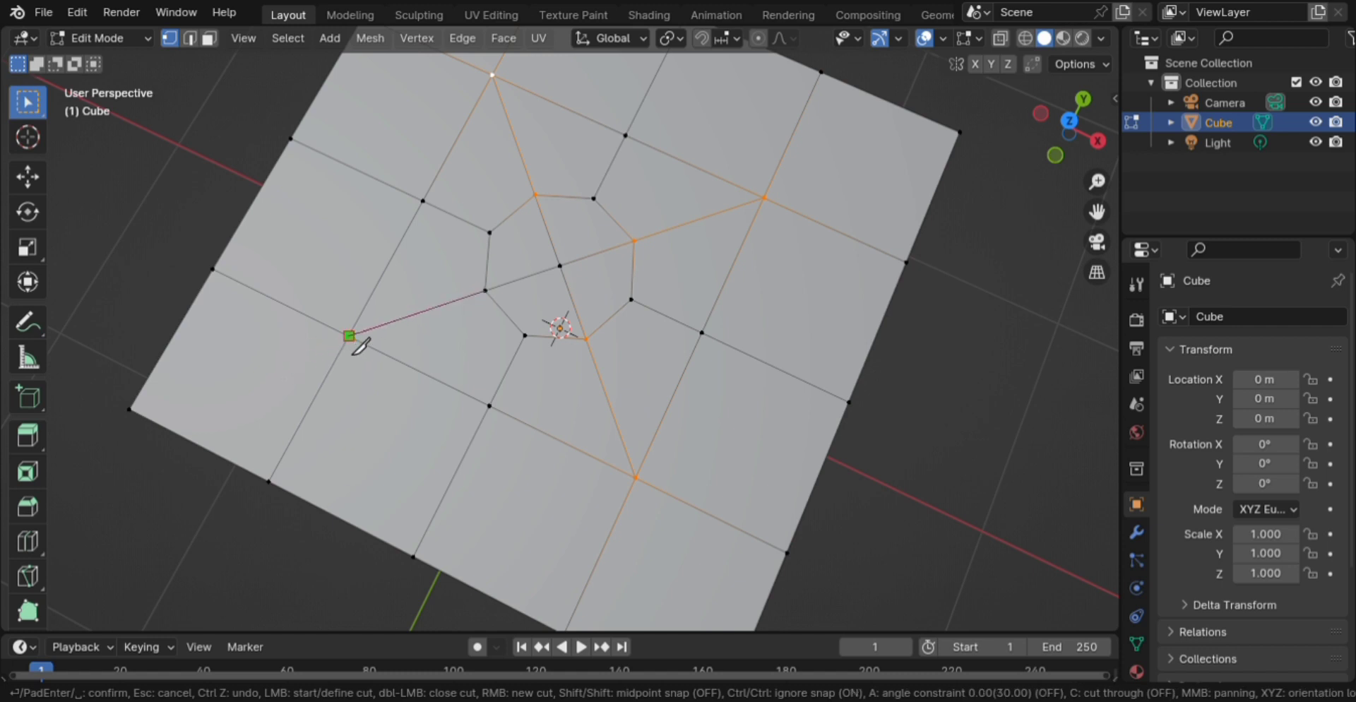
key(Return)
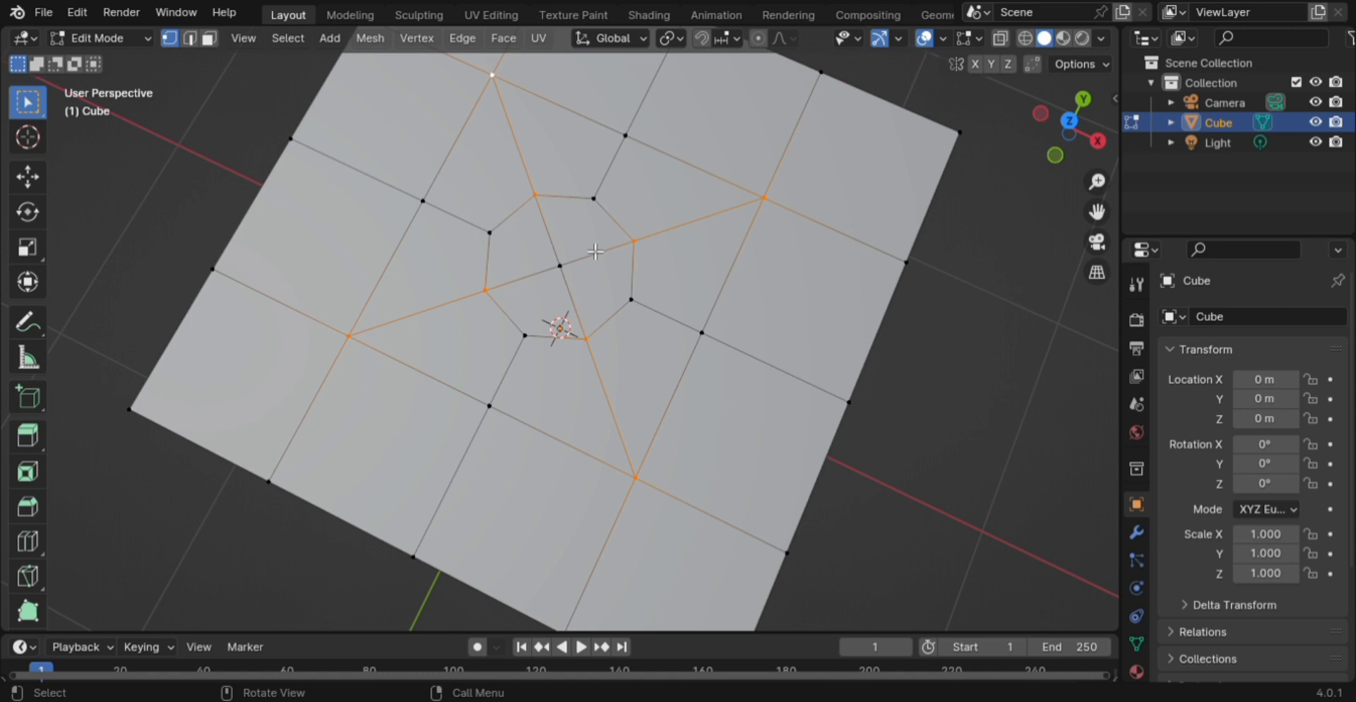
key(3)
drag(538, 236, 583, 288)
key(i)
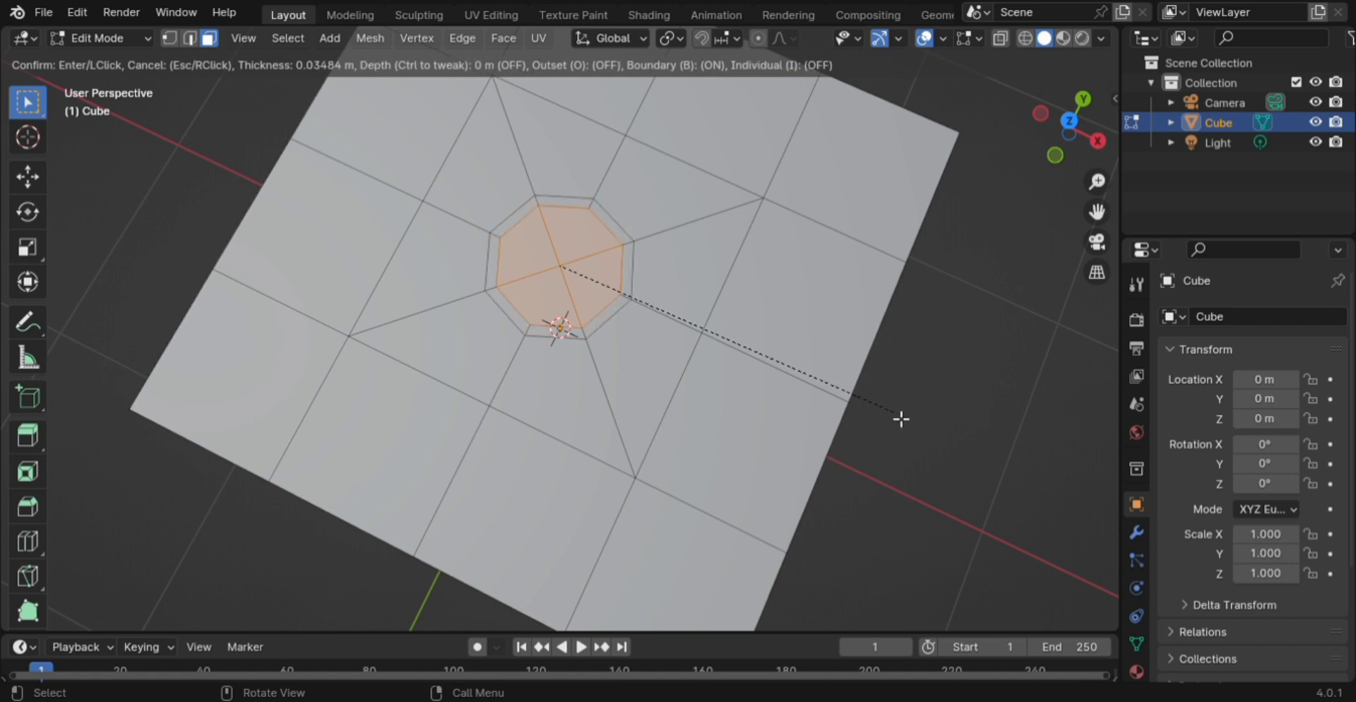
key(Escape)
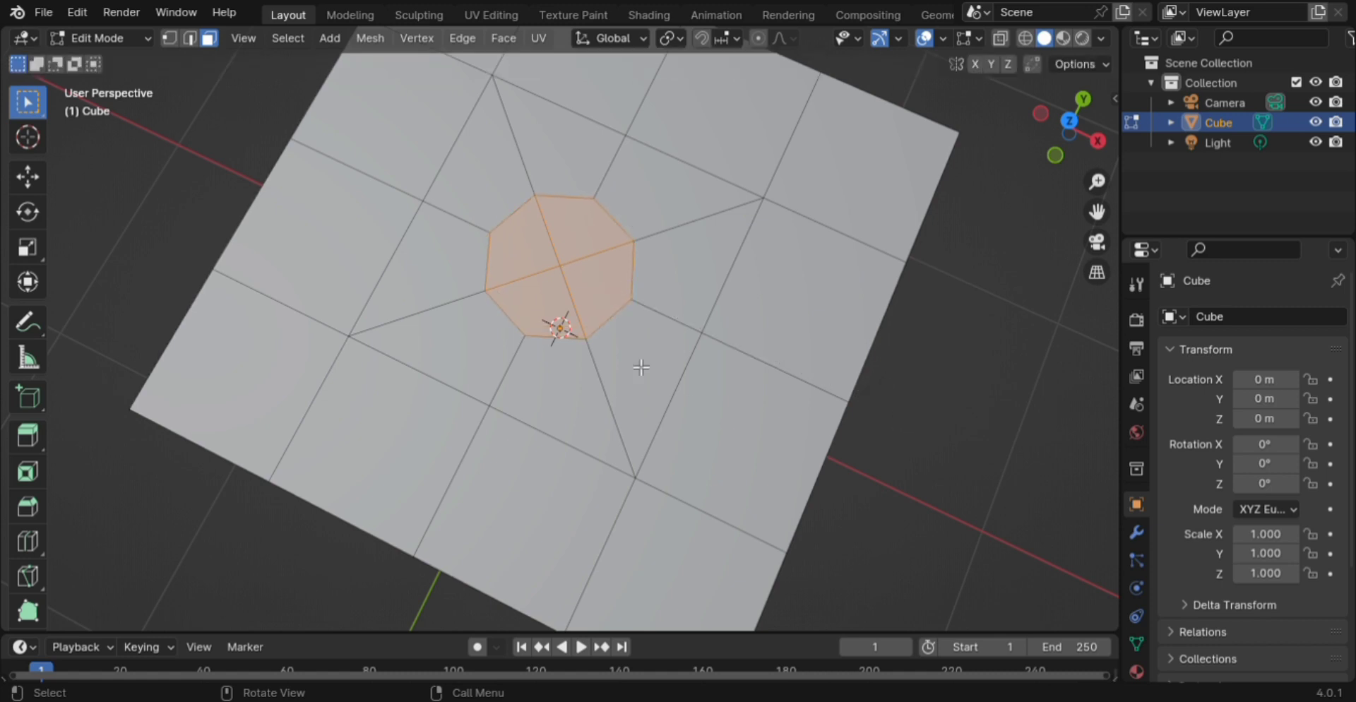
scroll(652, 418, down, 3)
middle_drag(652, 418, 618, 383)
- Knife-cut diagonal edges from the octagon's upper-right and upper-left corners to the outer grid corners
scroll(618, 383, up, 4)
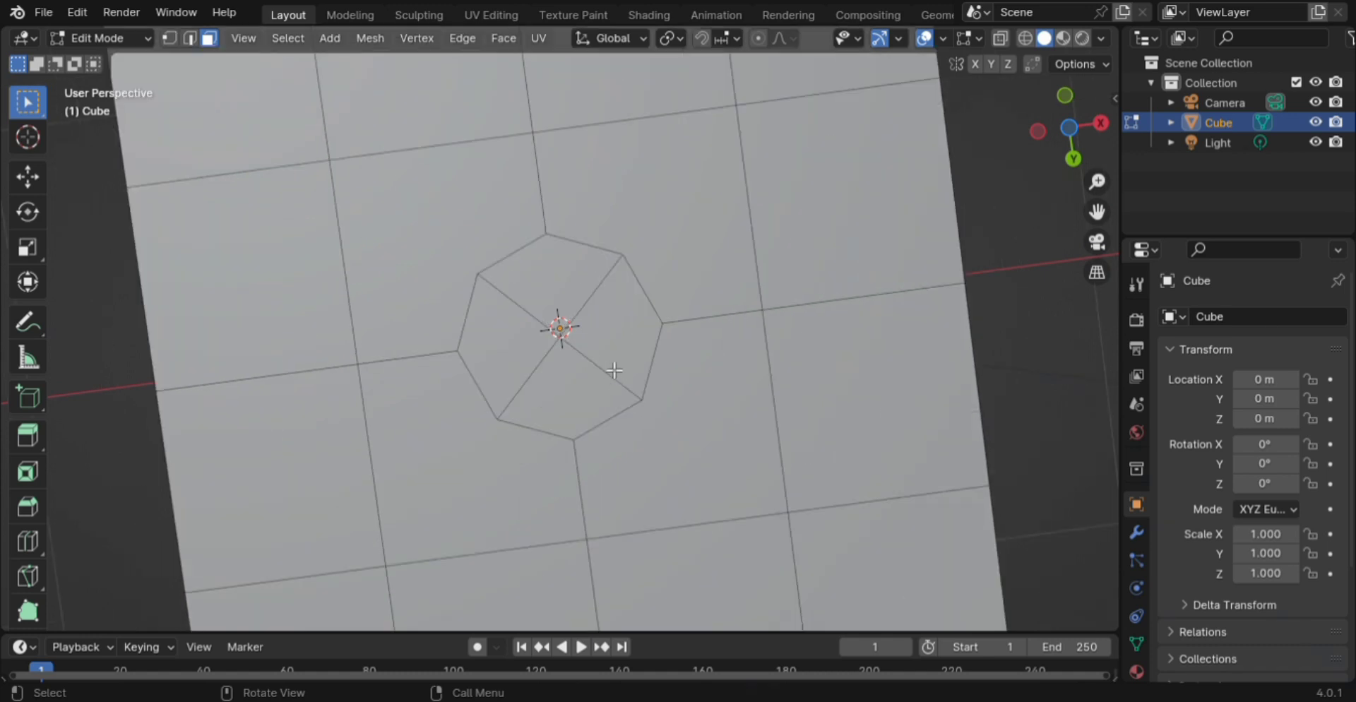
key(1)
key(k)
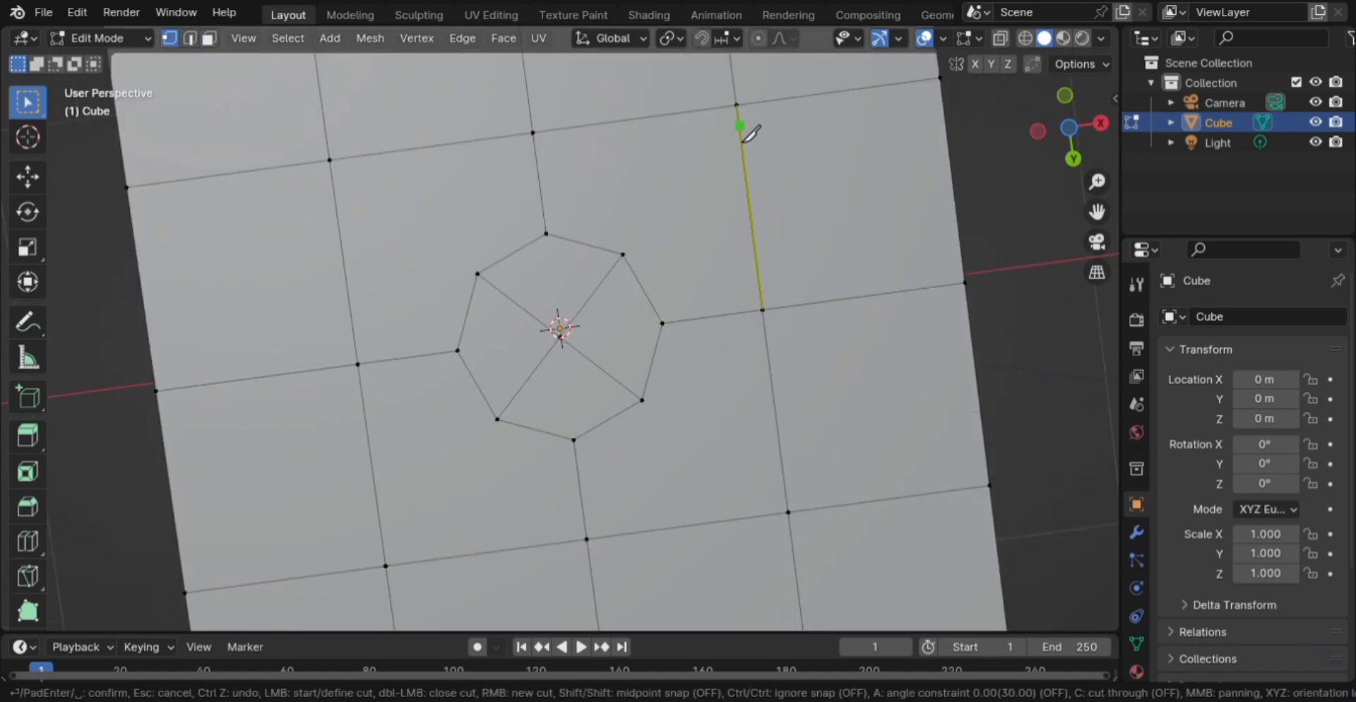
click(736, 105)
click(630, 265)
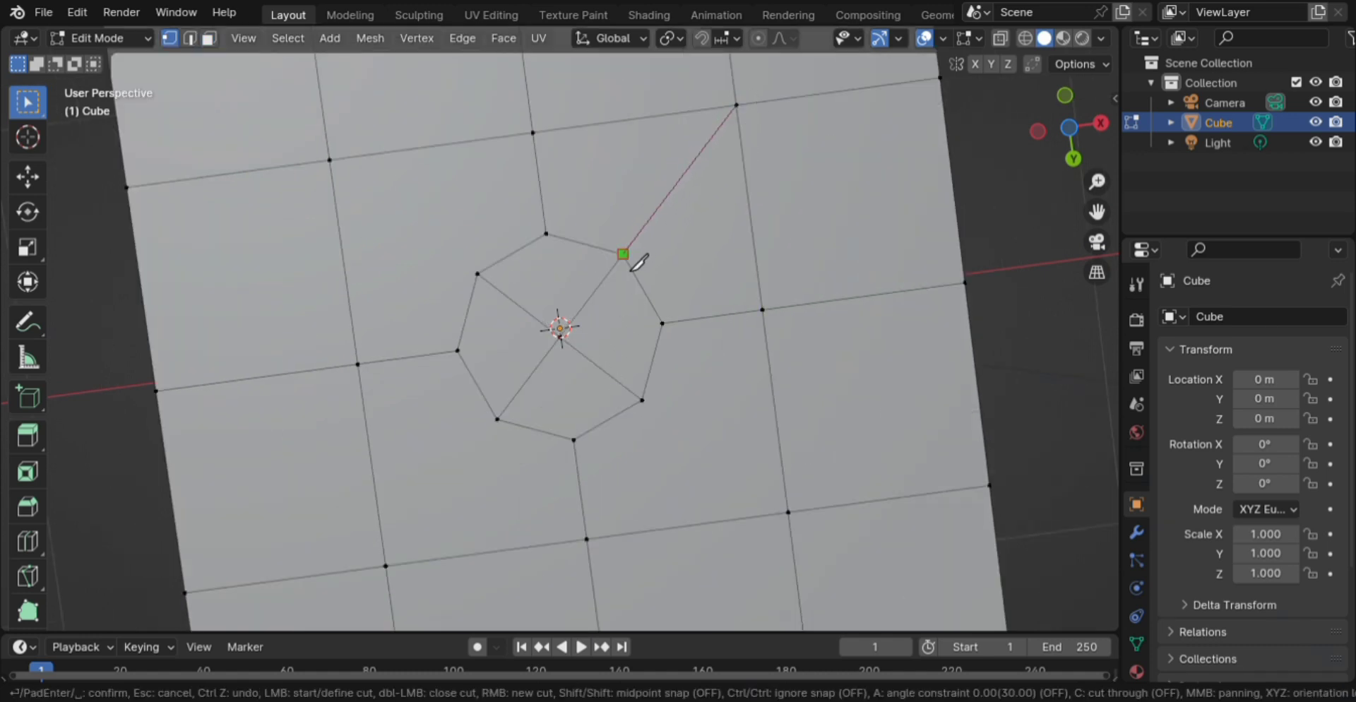
key(Return)
key(k)
click(479, 274)
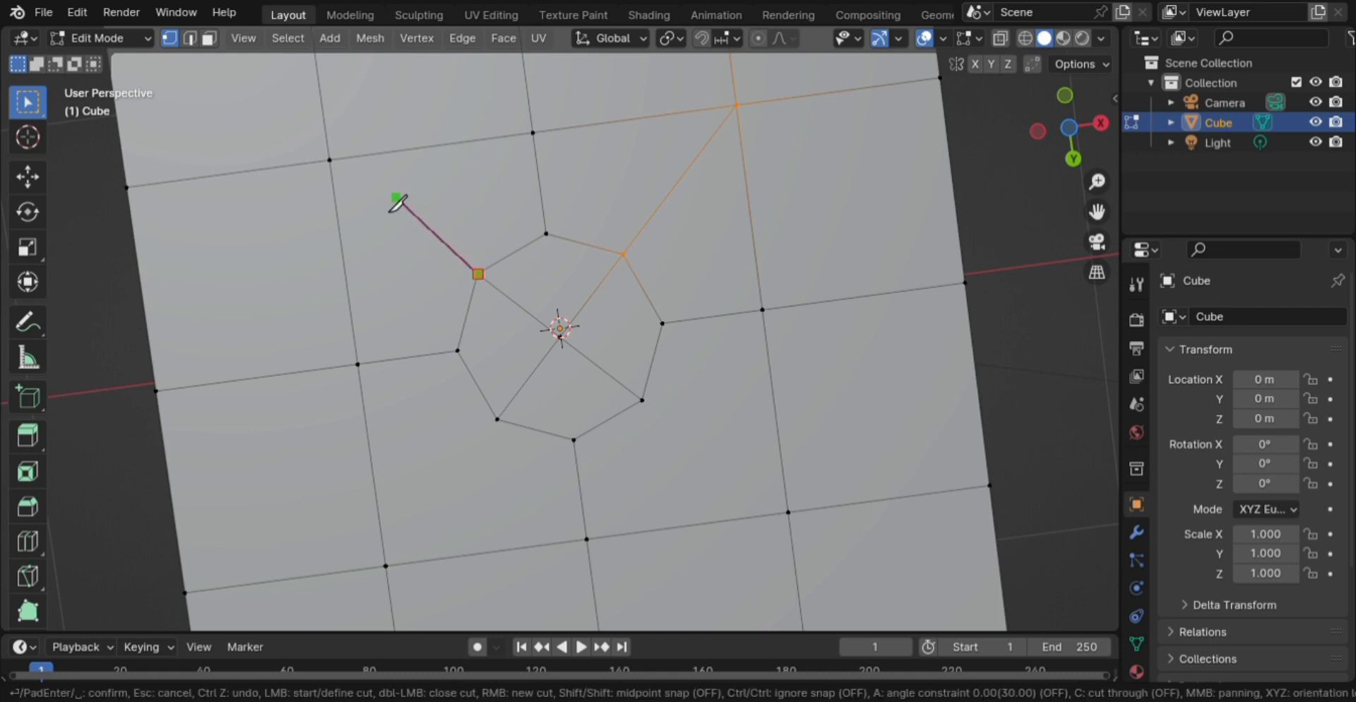
click(343, 173)
key(Return)
- Knife-cut diagonal edges from the octagon's lower-left and lower-right corners to the outer grid corners
key(k)
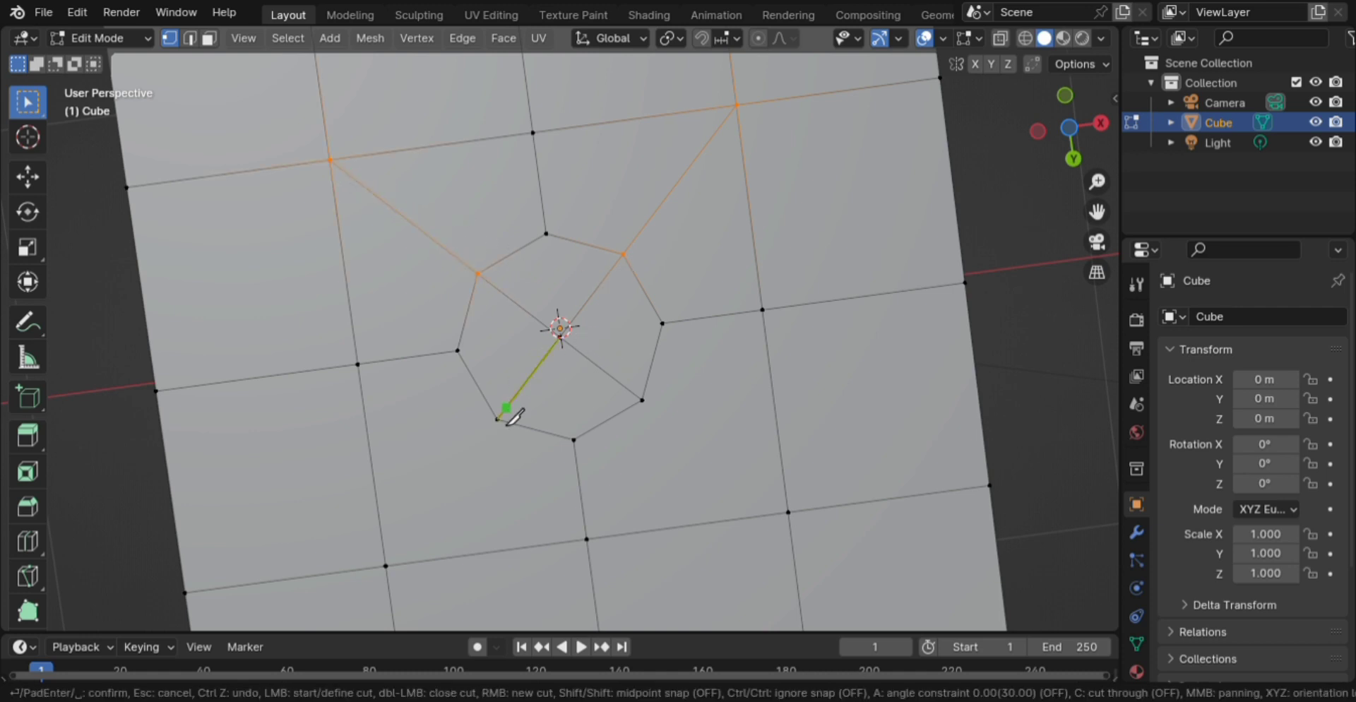
click(506, 427)
click(393, 568)
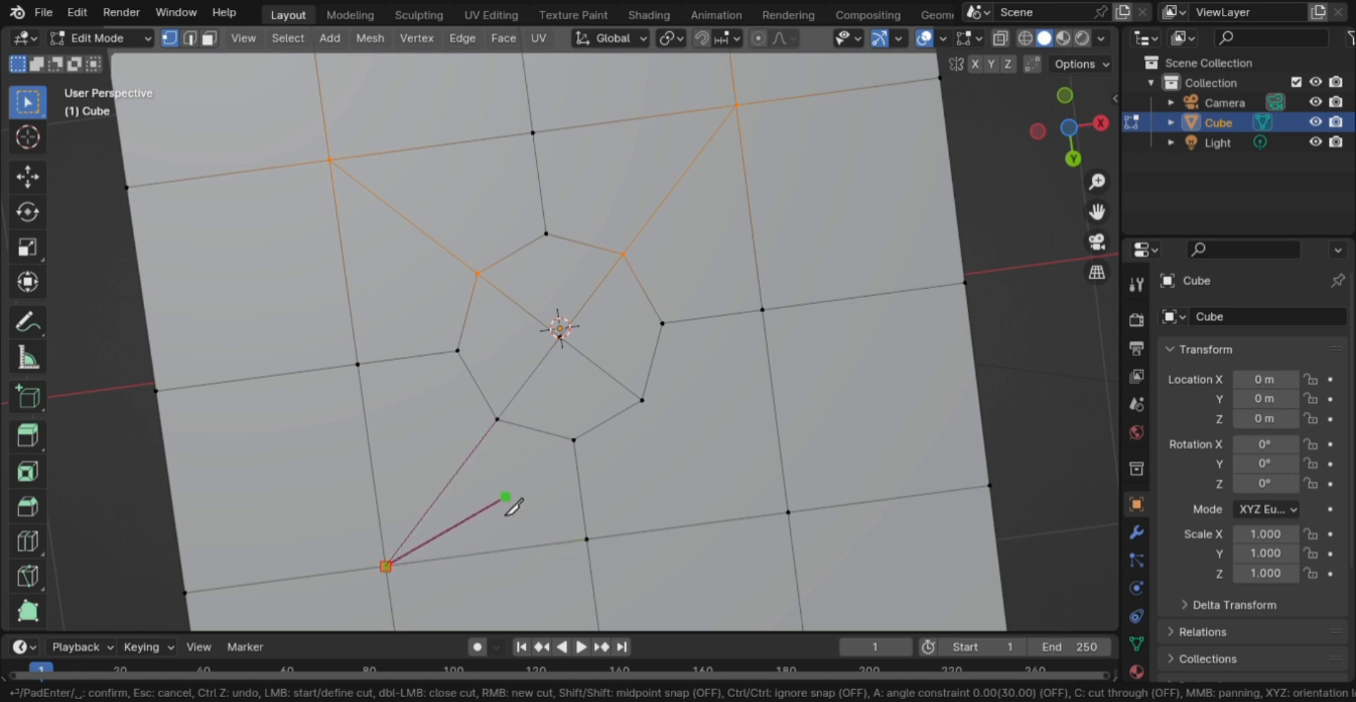
key(Return)
key(k)
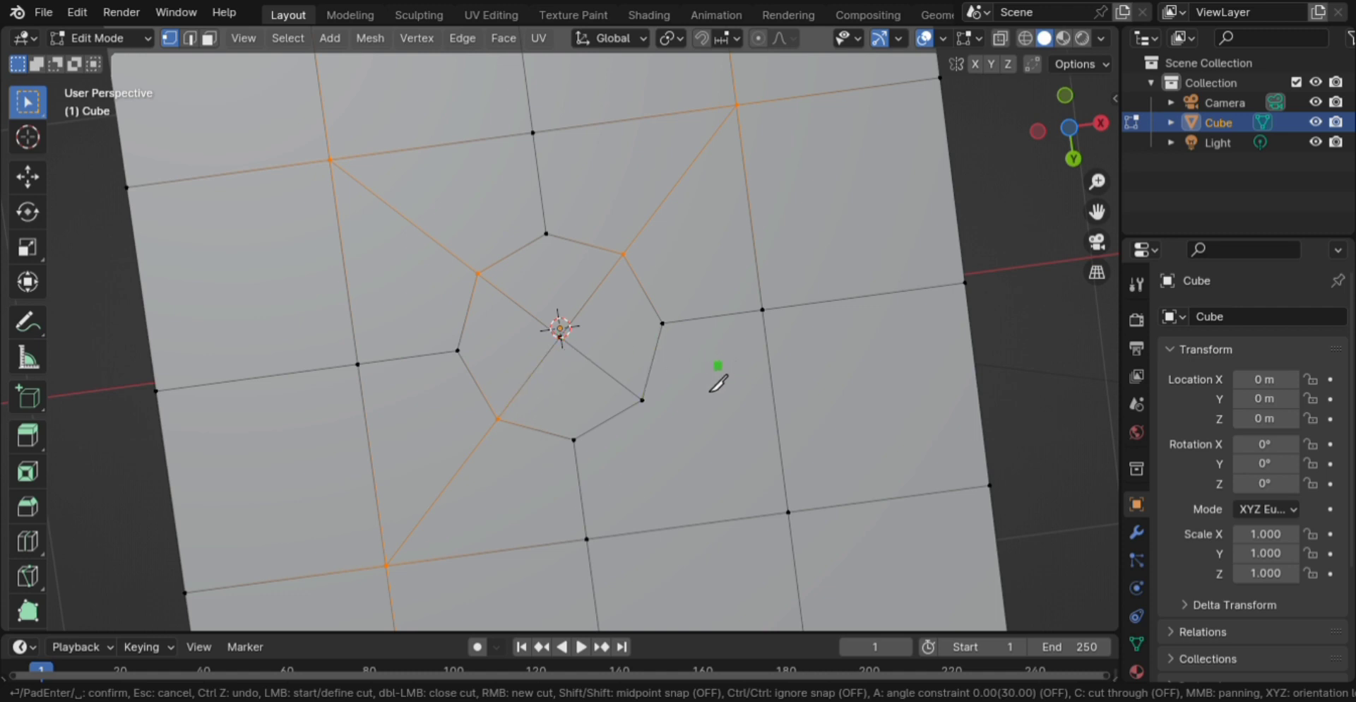
click(642, 401)
click(788, 510)
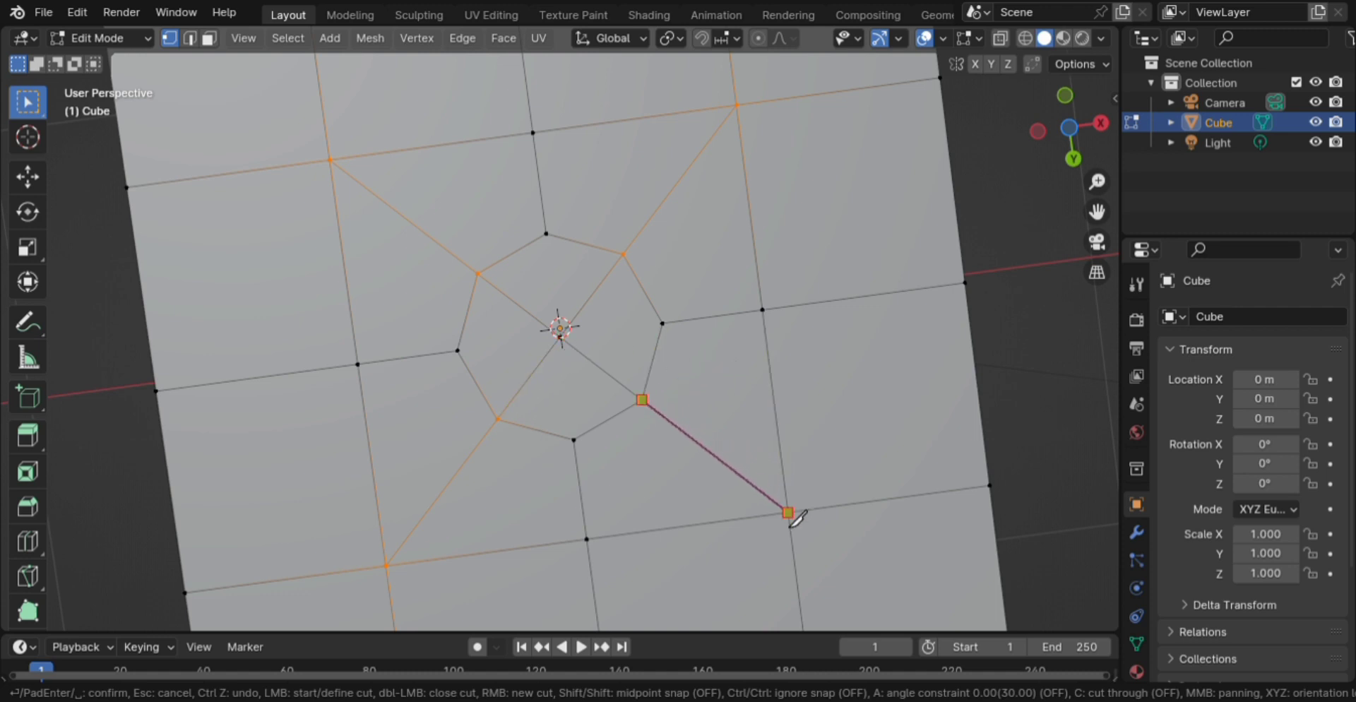
key(Return)
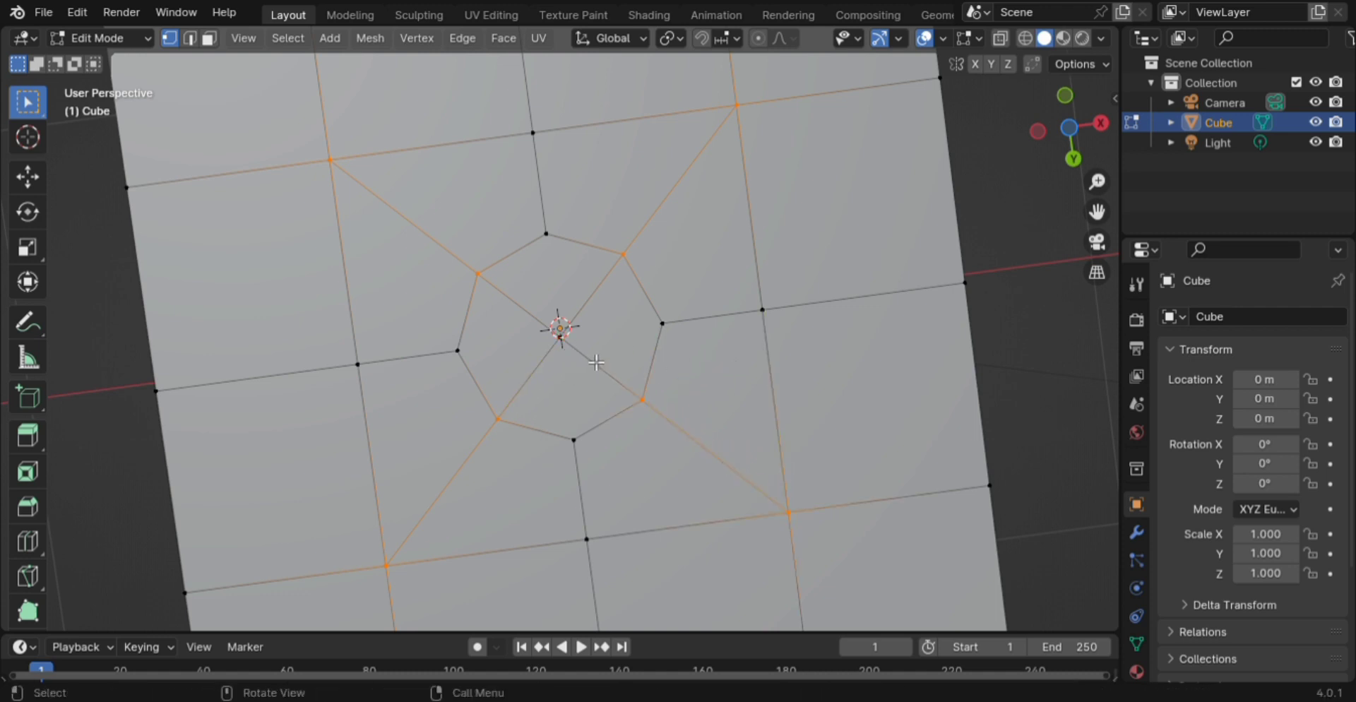
- Select the four faces inside the octagon in face select mode
key(3)
drag(540, 310, 603, 387)
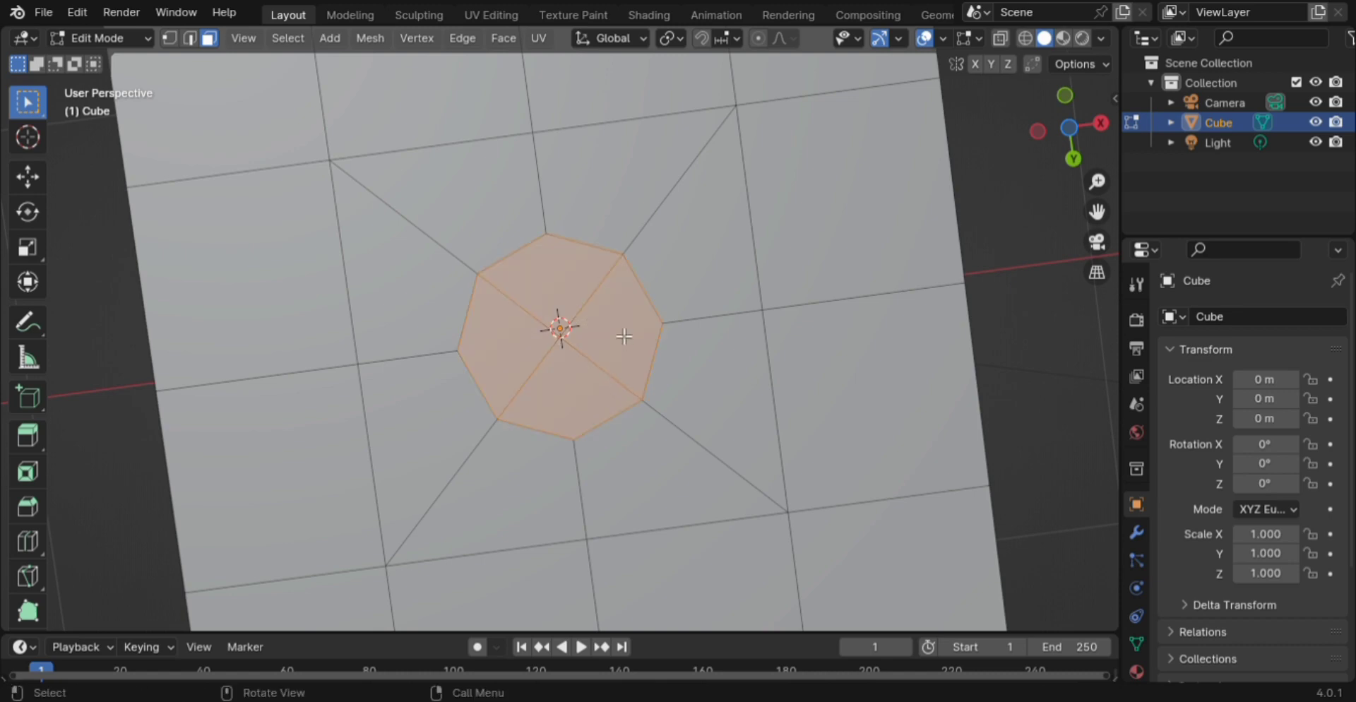
middle_drag(625, 337, 654, 10)
- Inset the four octagon faces by 0.01636 m to form a thin rim
shift+drag(541, 110, 600, 177)
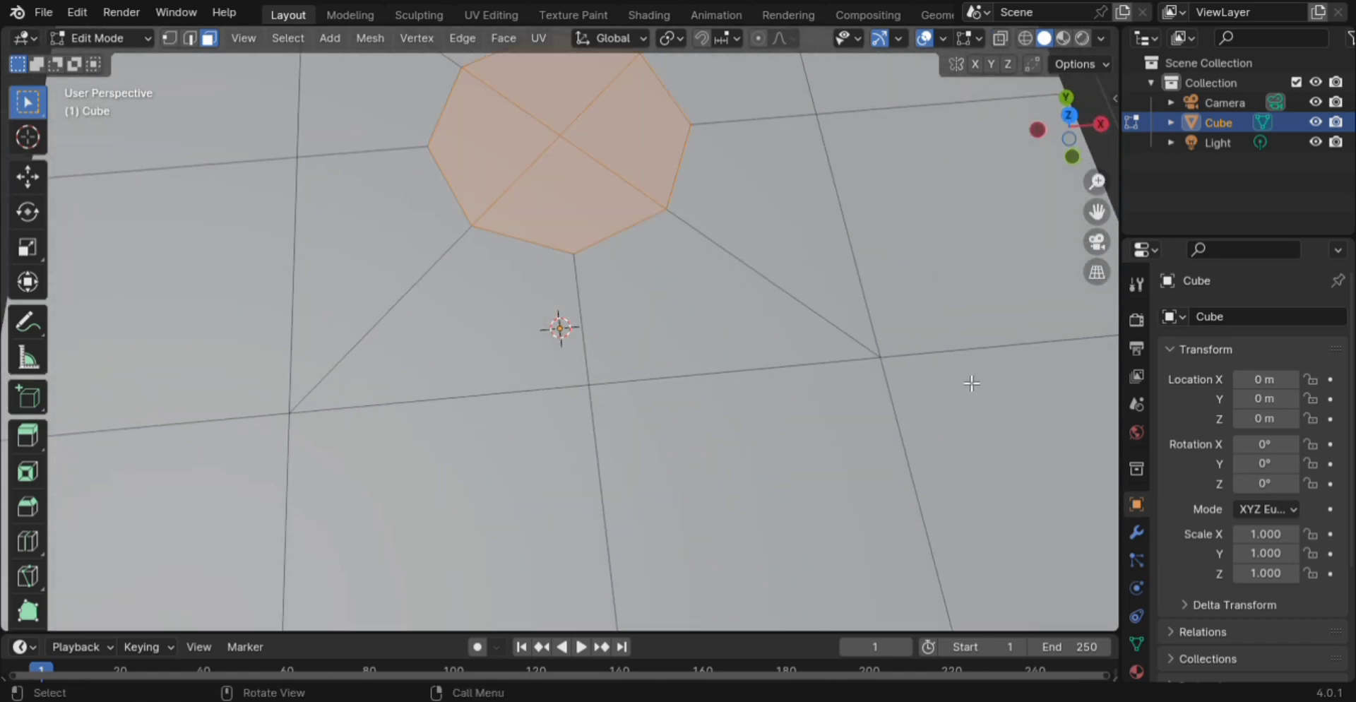
key(i)
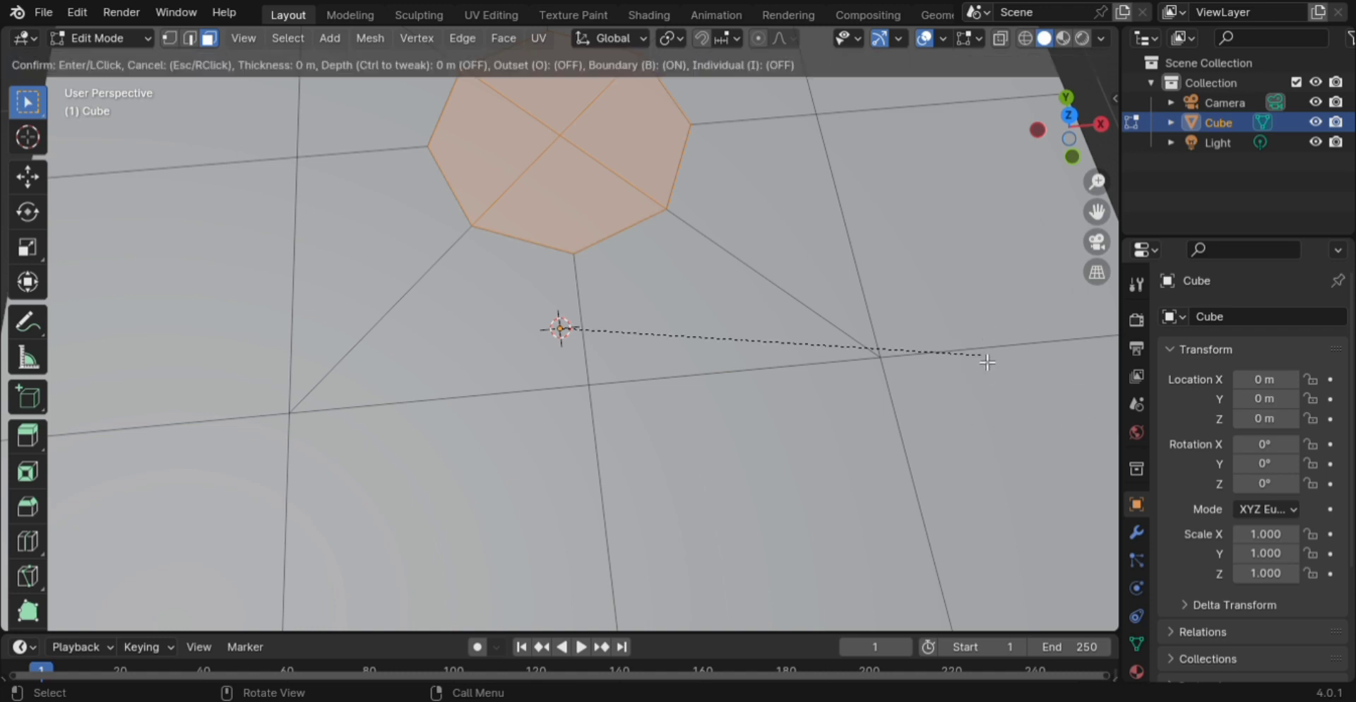
click(981, 358)
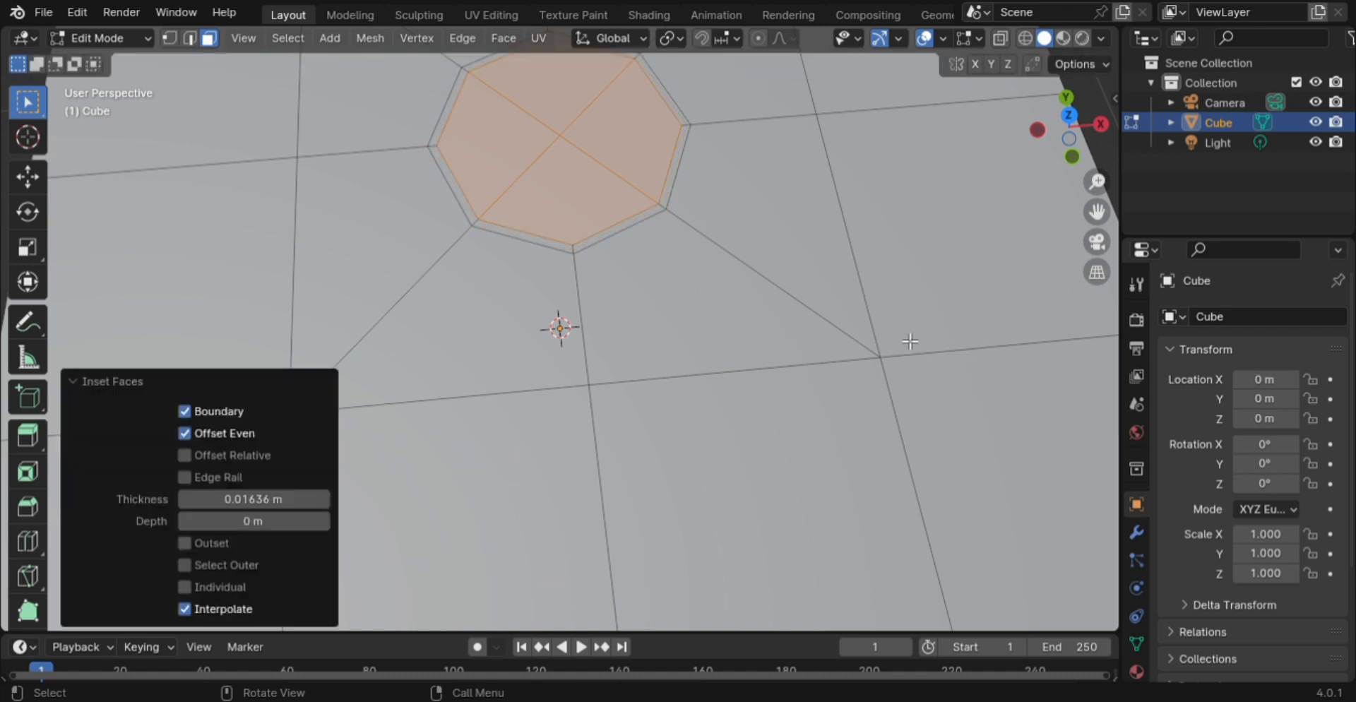
- Bridge Edge Loops to open an eight-sided hole through the cube
key(ctrl+e)
click(866, 244)
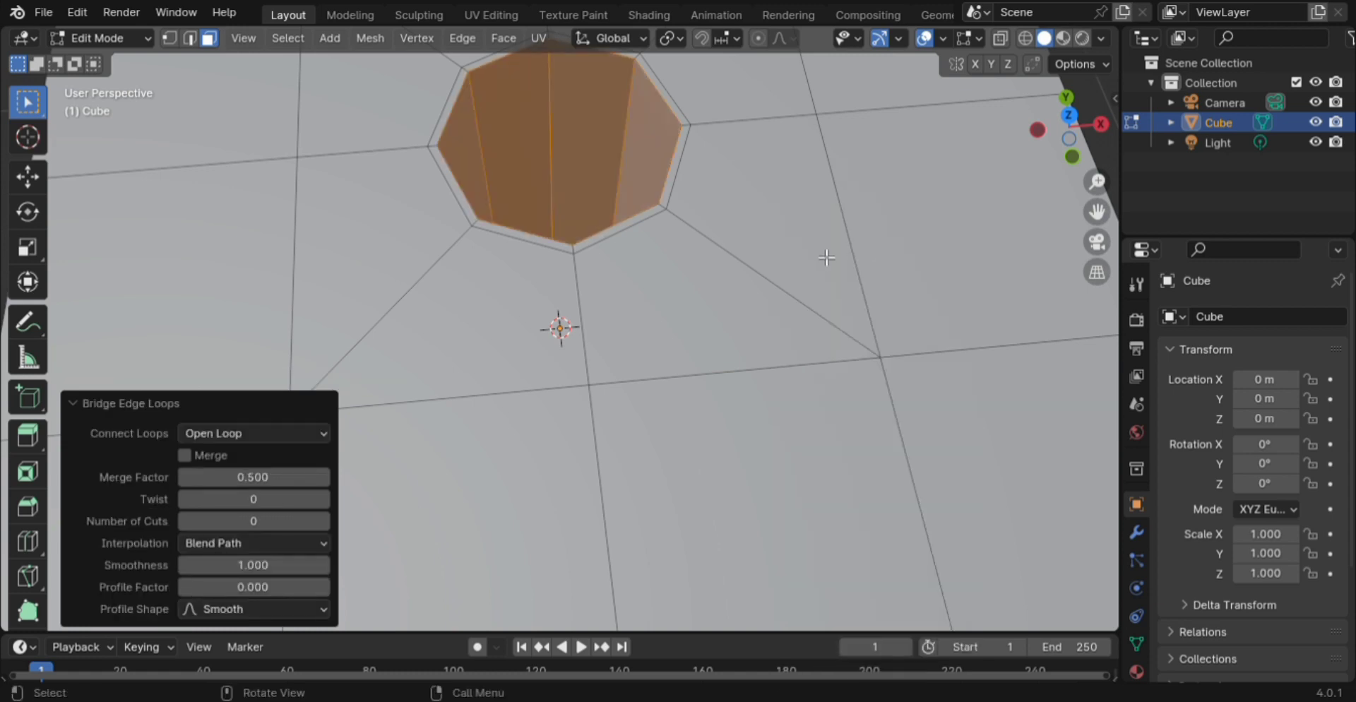
scroll(826, 257, down, 5)
middle_drag(772, 296, 715, 269)
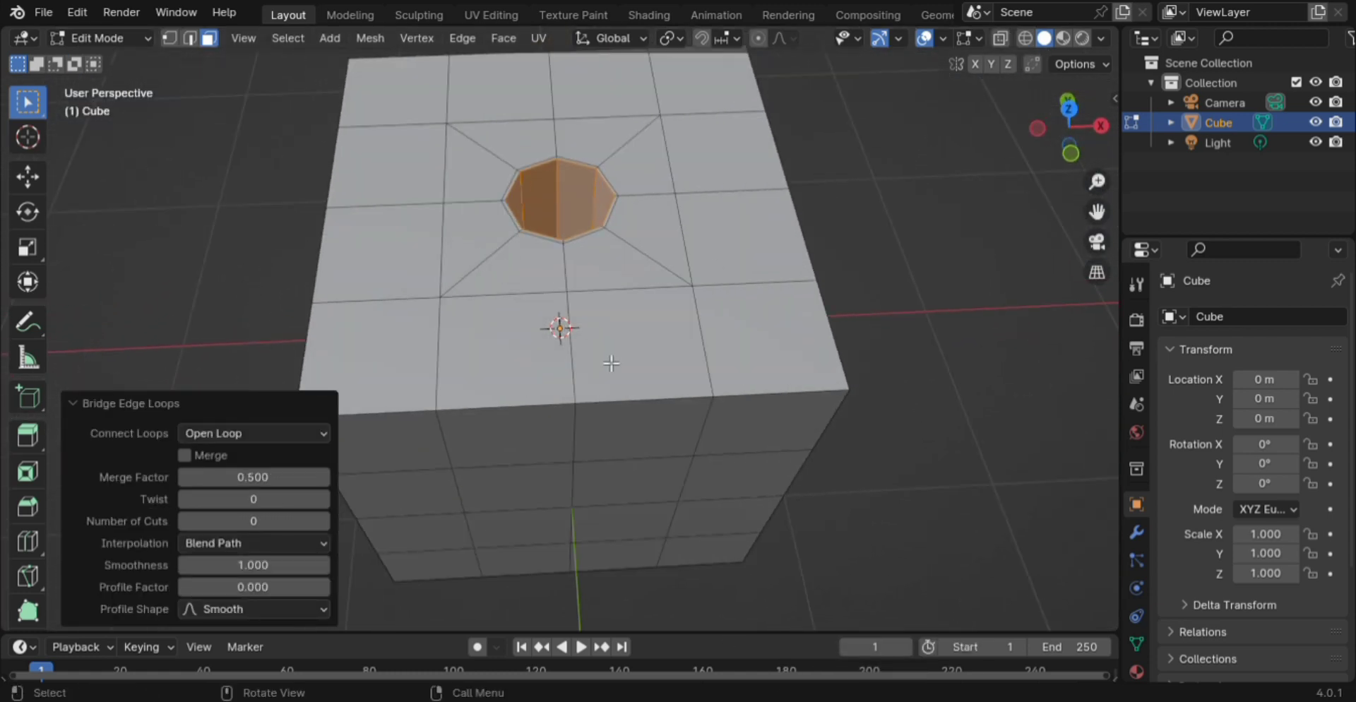
- Add loop cuts slid close to the top edge, near the right vertical edge, and again near the top
key(ctrl+r)
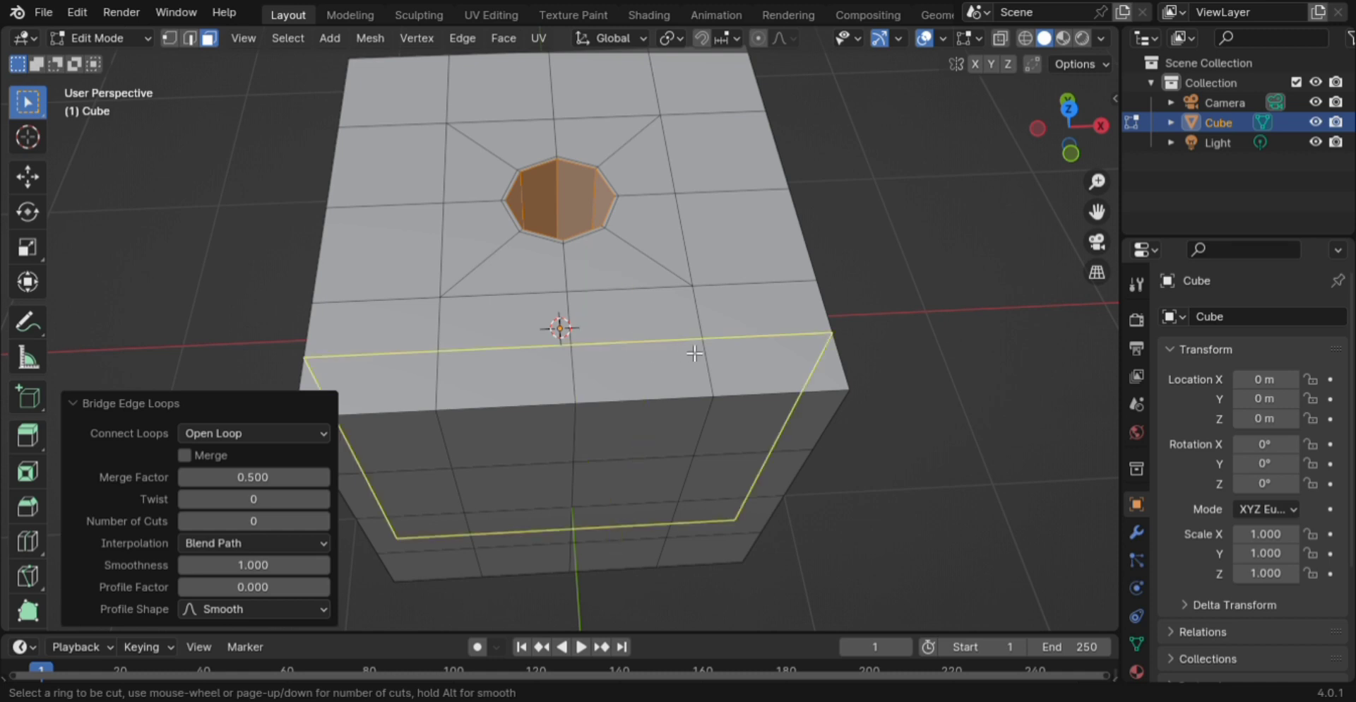
click(702, 359)
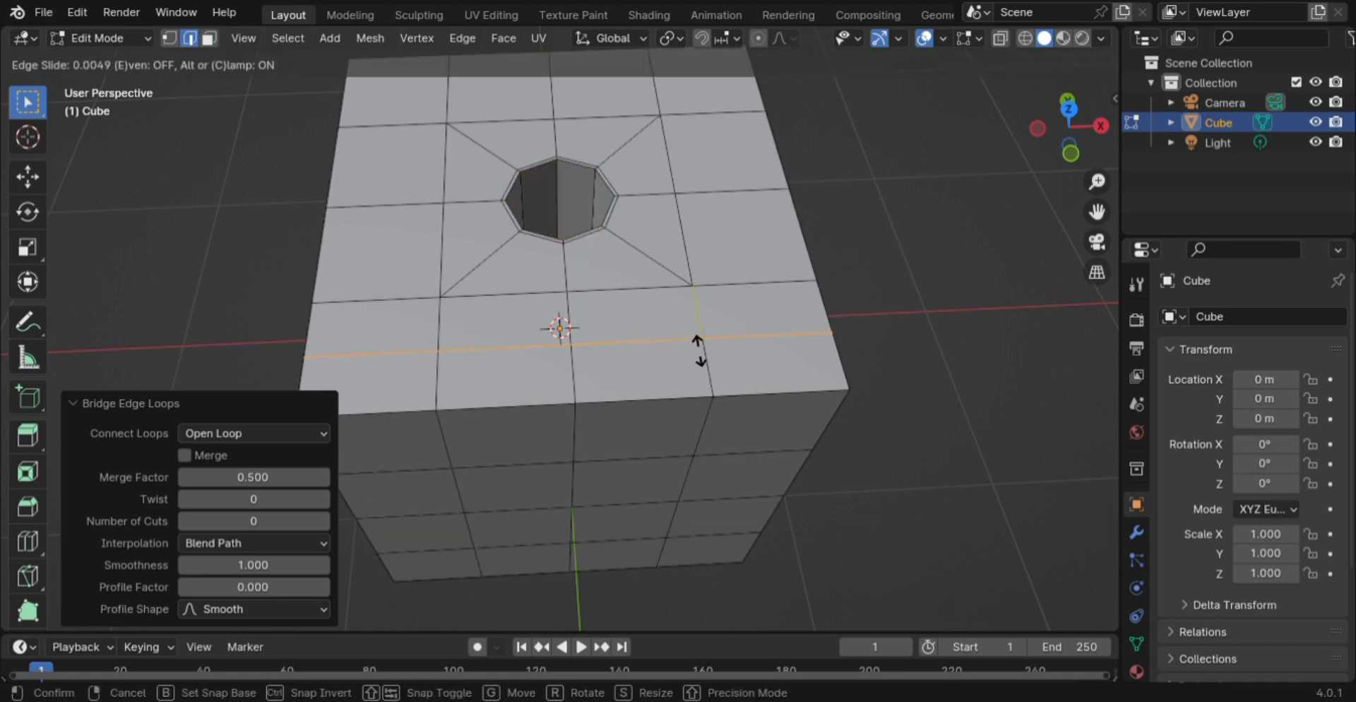
click(706, 397)
scroll(789, 408, down, 4)
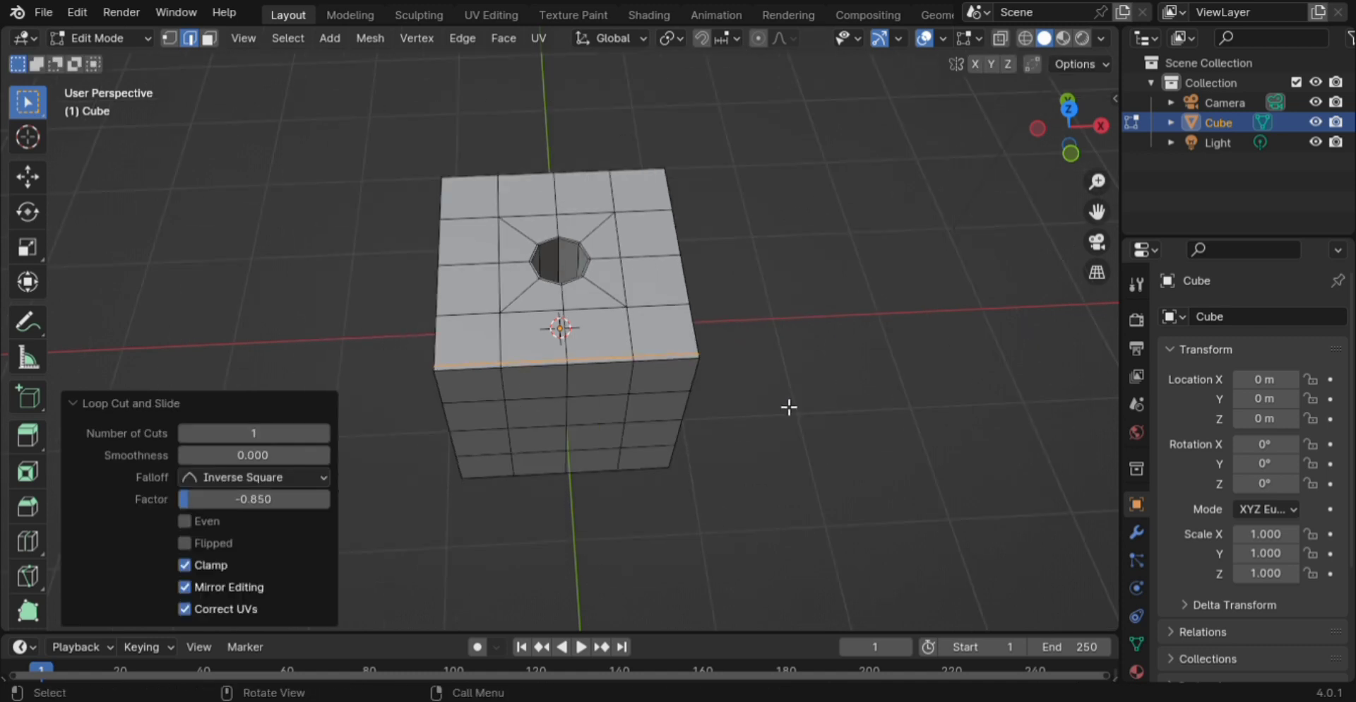
key(ctrl+r)
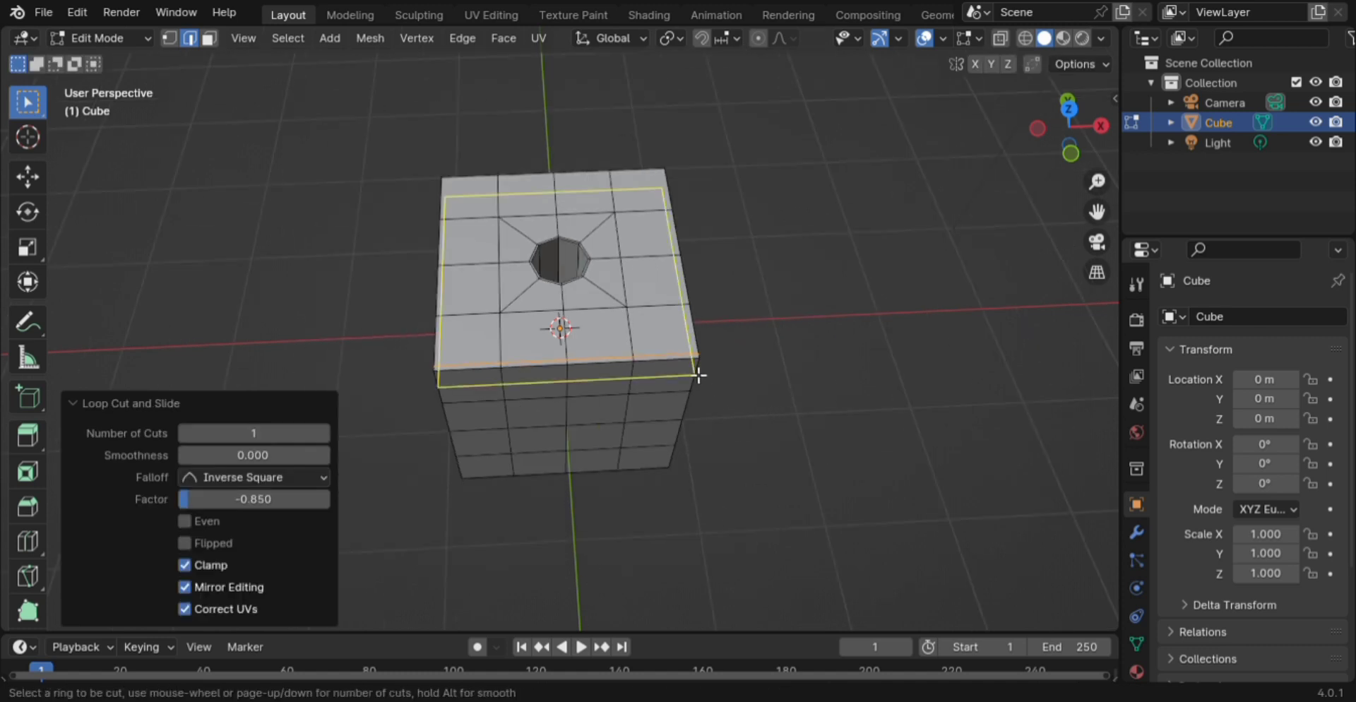
click(698, 349)
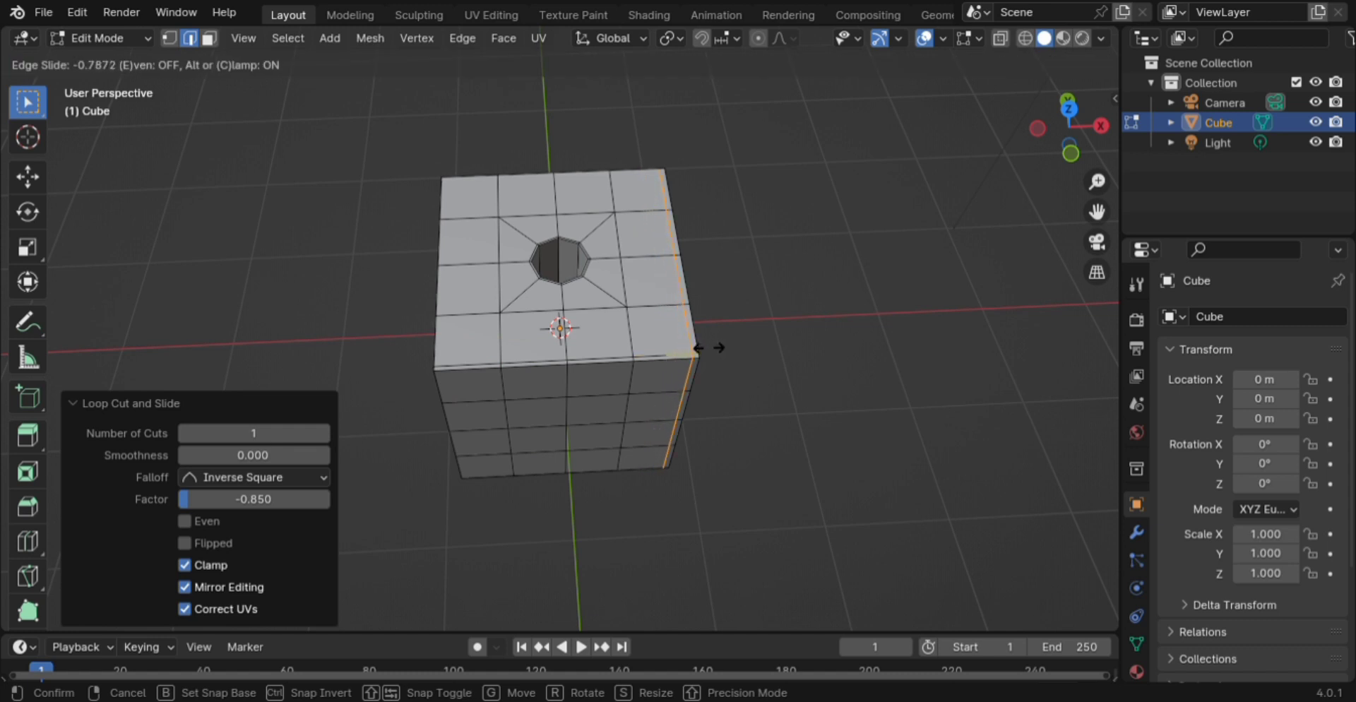
click(716, 358)
middle_drag(670, 387, 661, 320)
scroll(663, 318, up, 5)
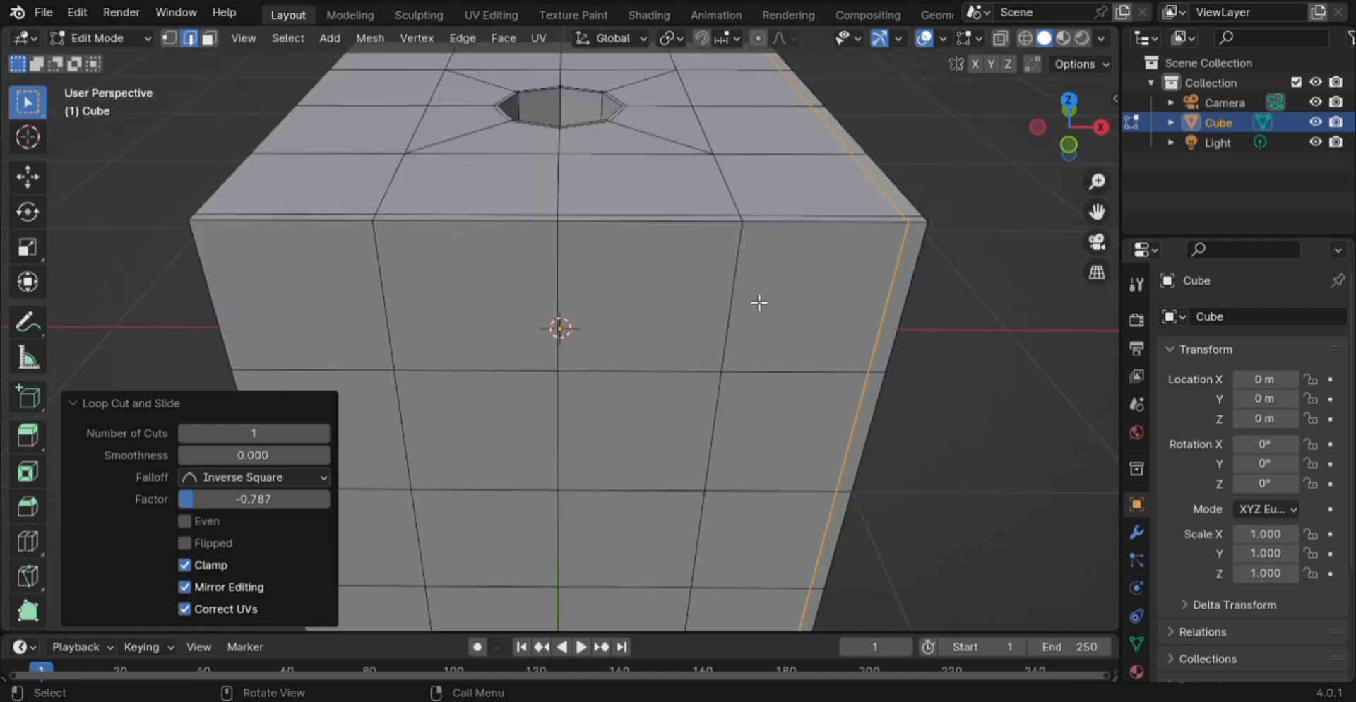
key(ctrl+r)
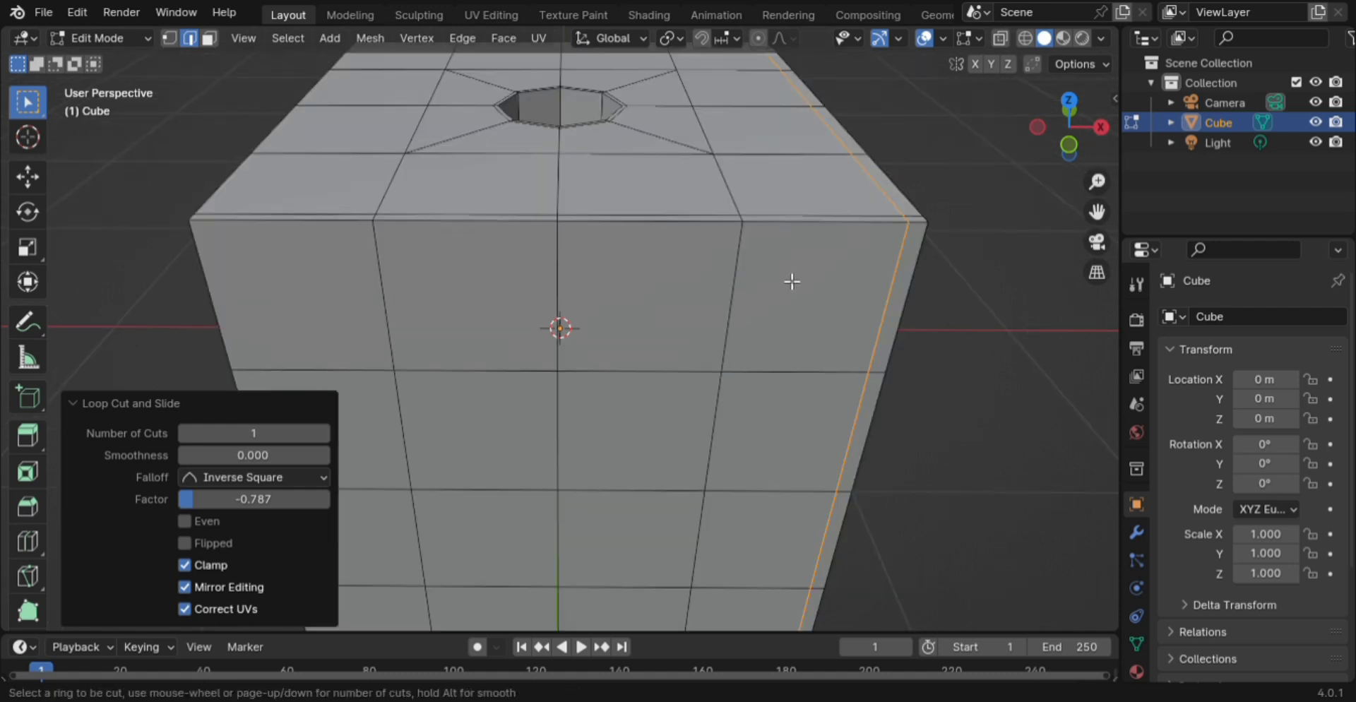
click(742, 294)
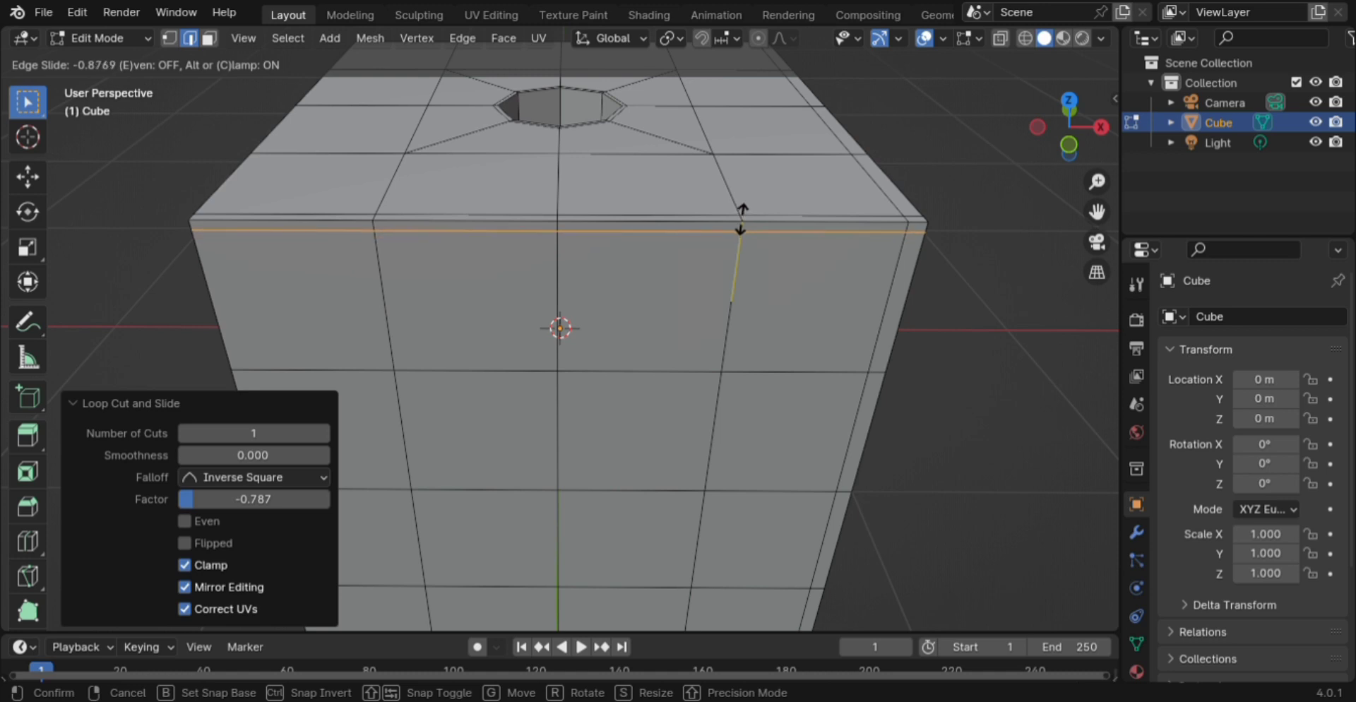
click(742, 220)
- Add two vertical loop cuts slid tight against the cube's corner edges
middle_drag(392, 296, 469, 276)
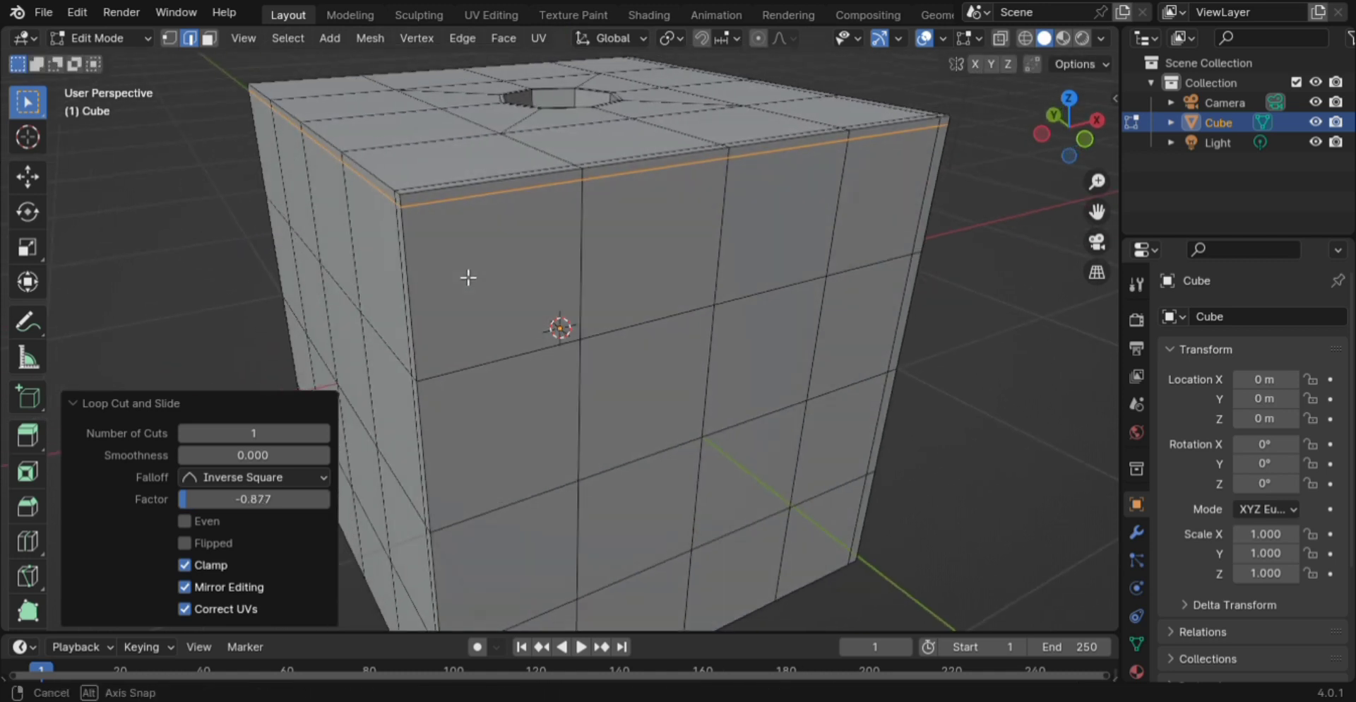
key(ctrl+r)
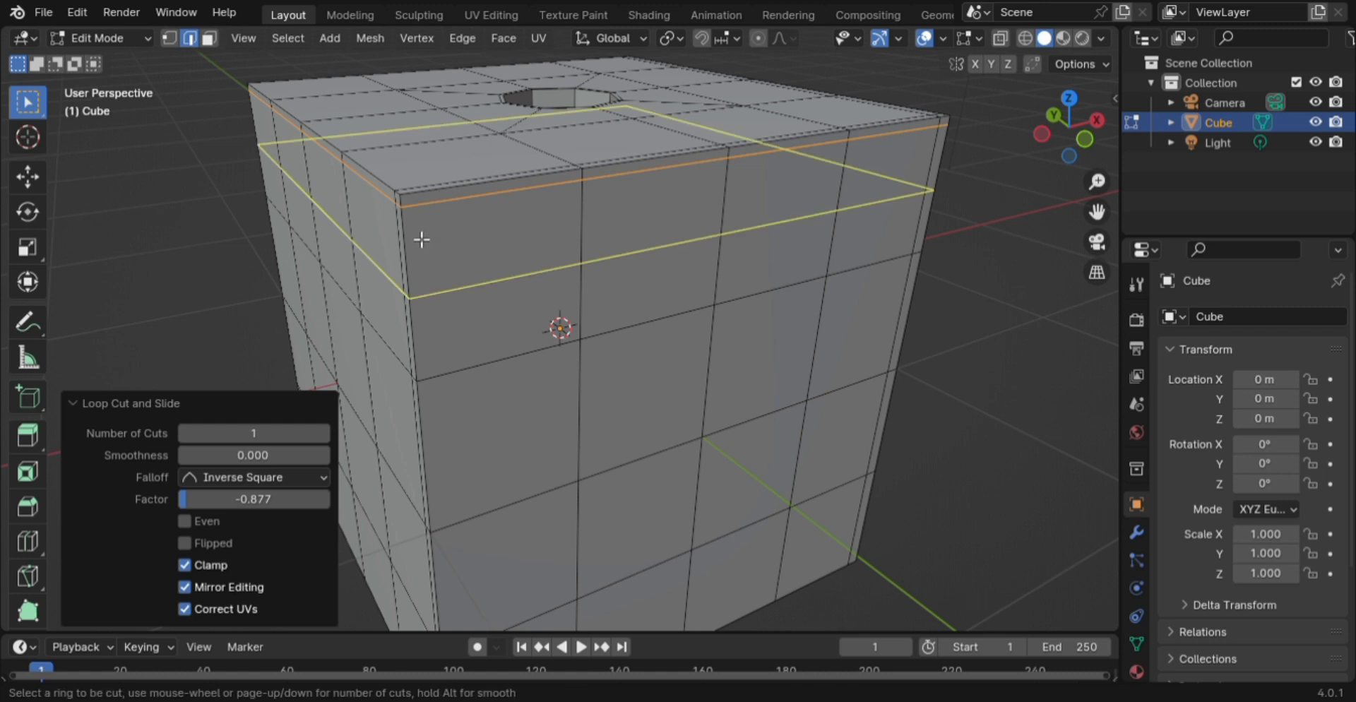
click(417, 208)
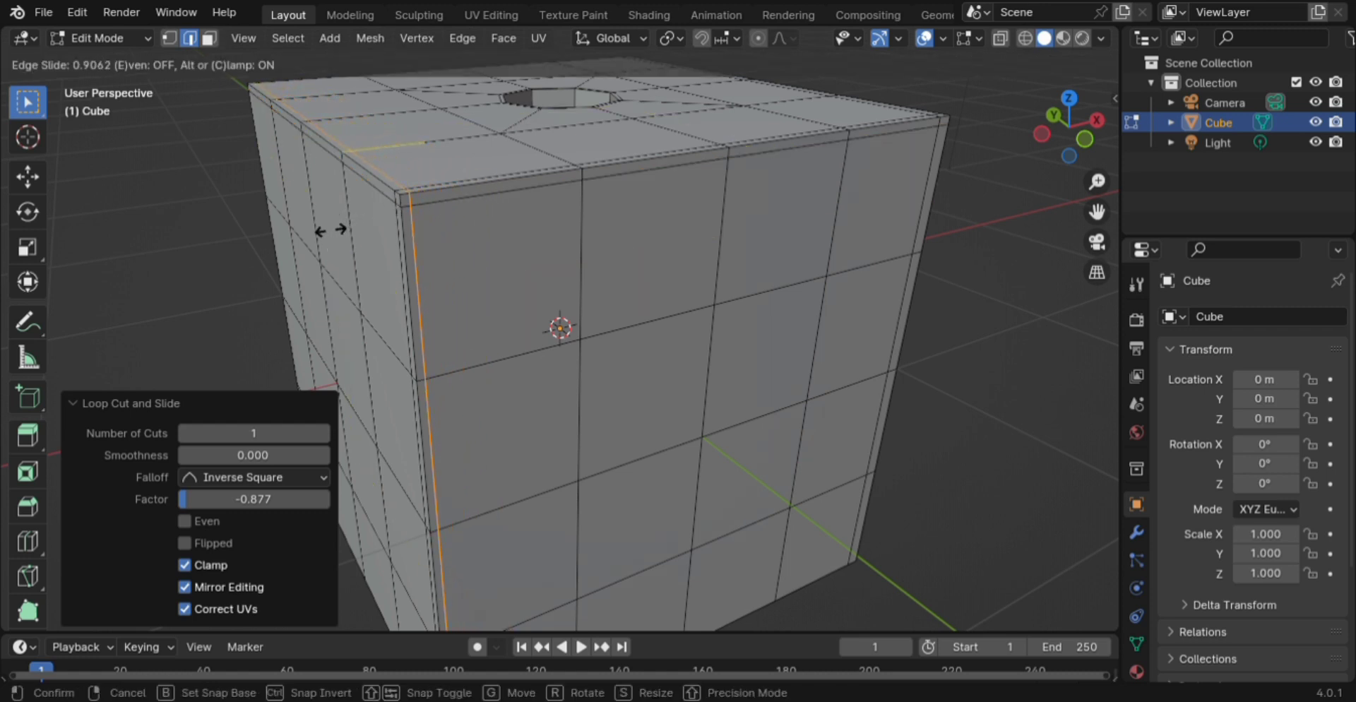
click(338, 237)
middle_drag(385, 269, 593, 278)
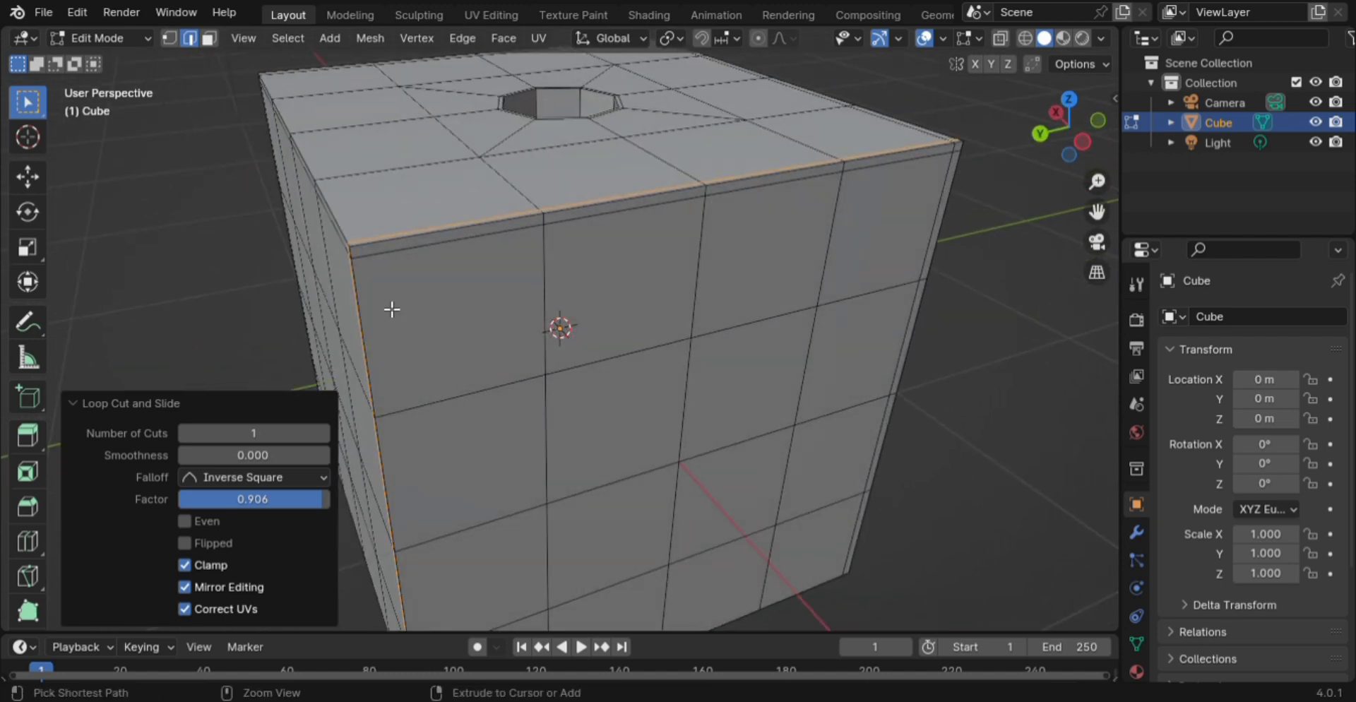
key(ctrl+r)
click(372, 265)
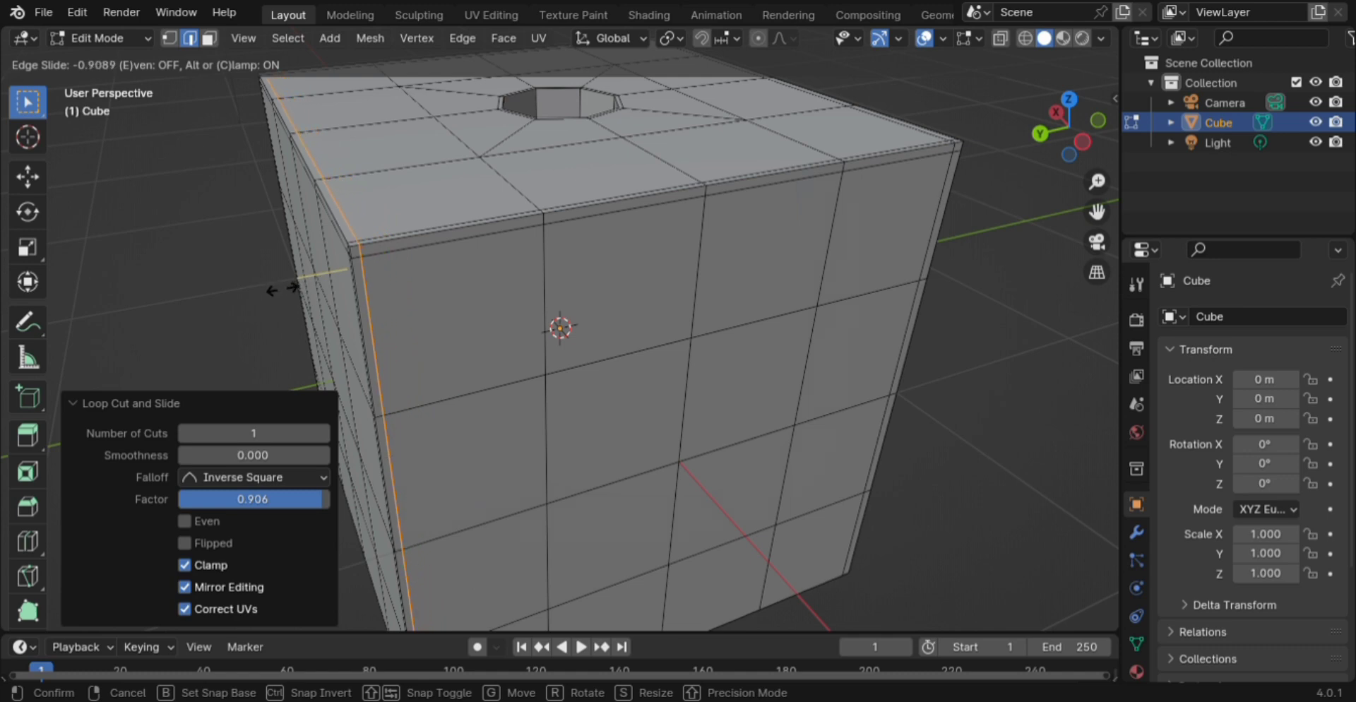
click(292, 293)
- Add a horizontal loop cut hugging the cube's bottom edge at factor 0.879
middle_drag(293, 294, 535, 319)
scroll(502, 302, down, 3)
key(ctrl+r)
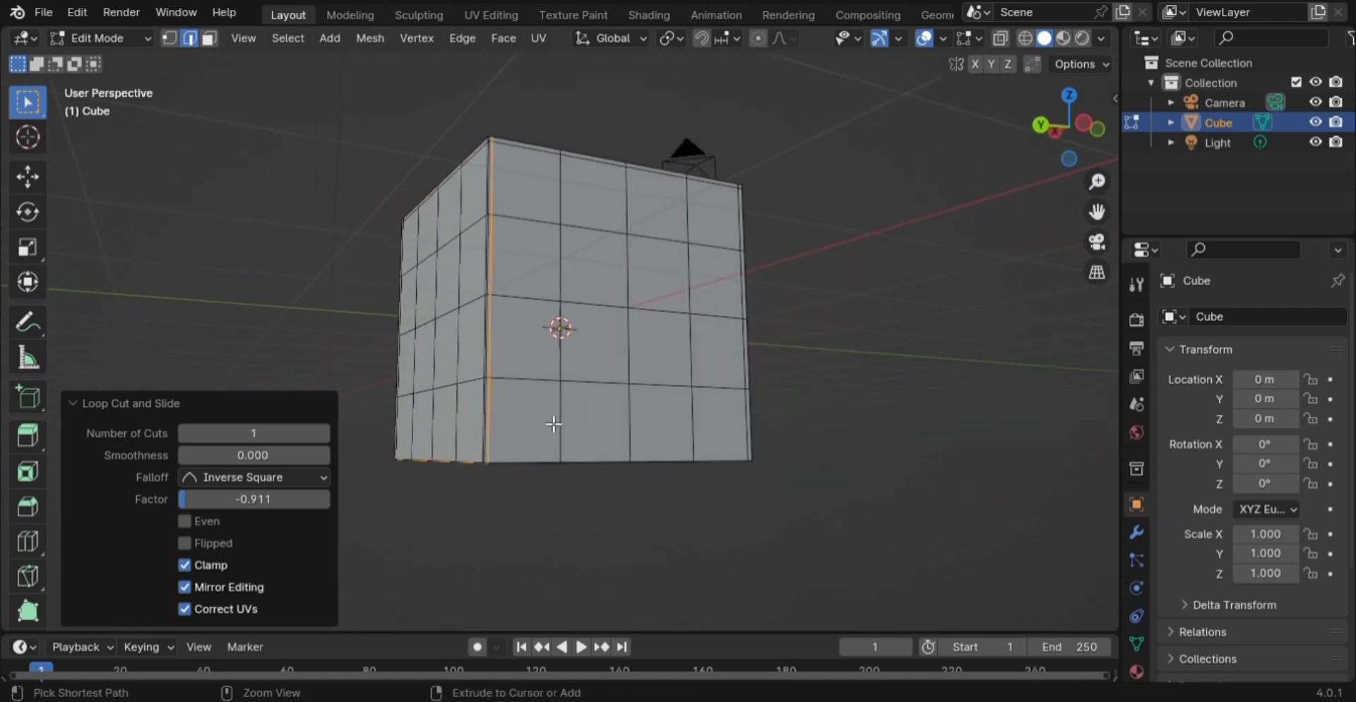
click(551, 426)
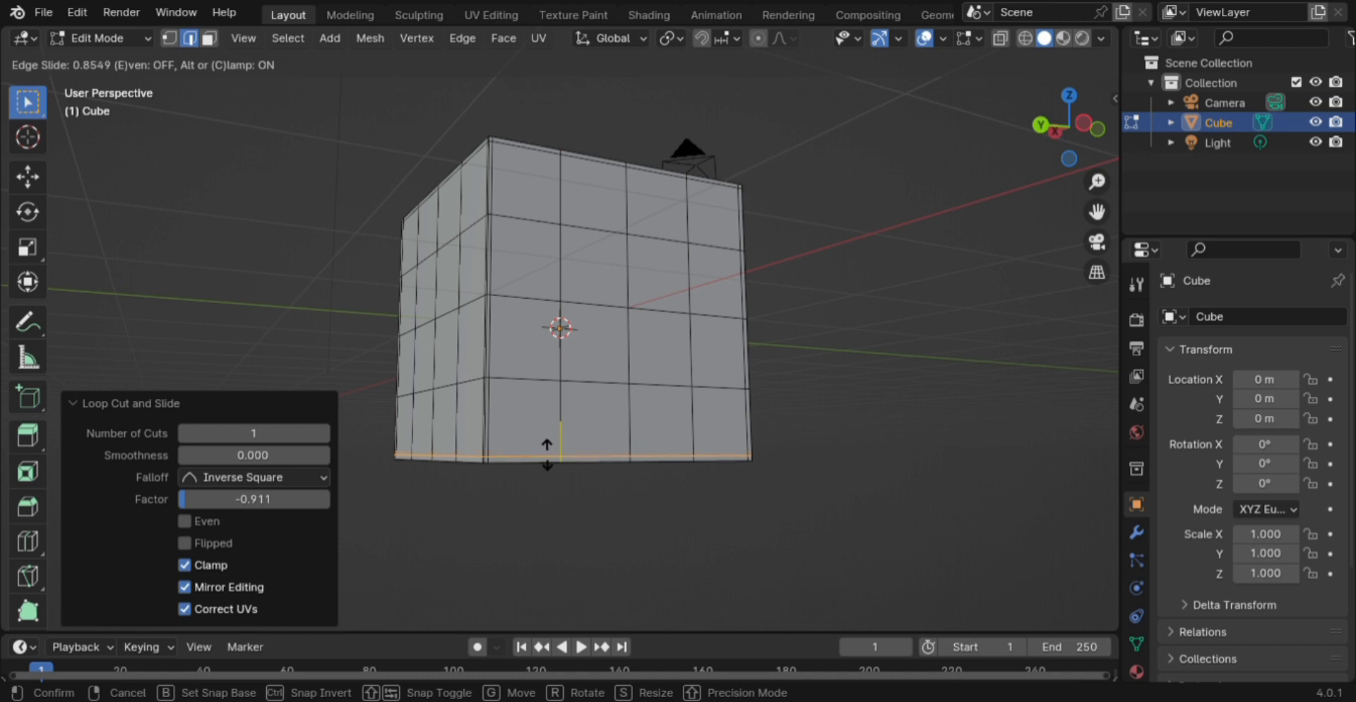
click(549, 450)
middle_drag(548, 450, 597, 400)
middle_drag(640, 330, 672, 532)
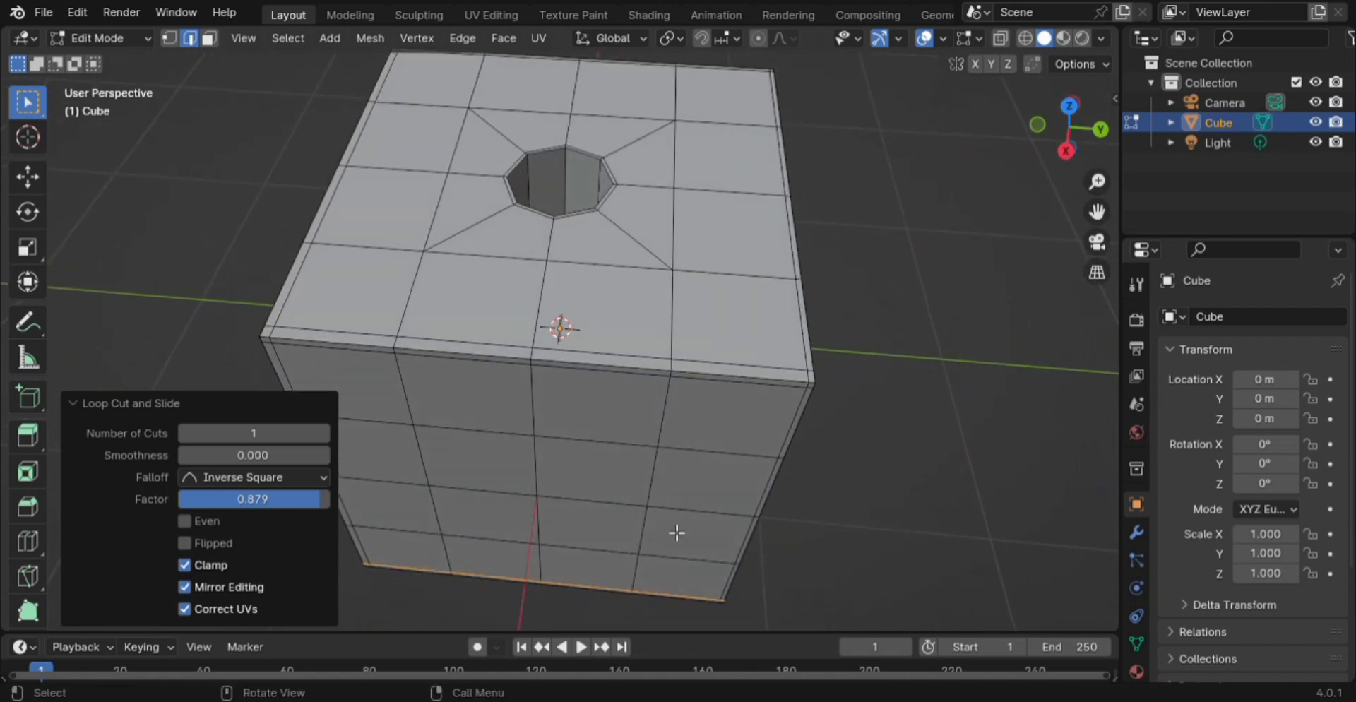
scroll(706, 469, down, 4)
scroll(679, 460, down, 2)
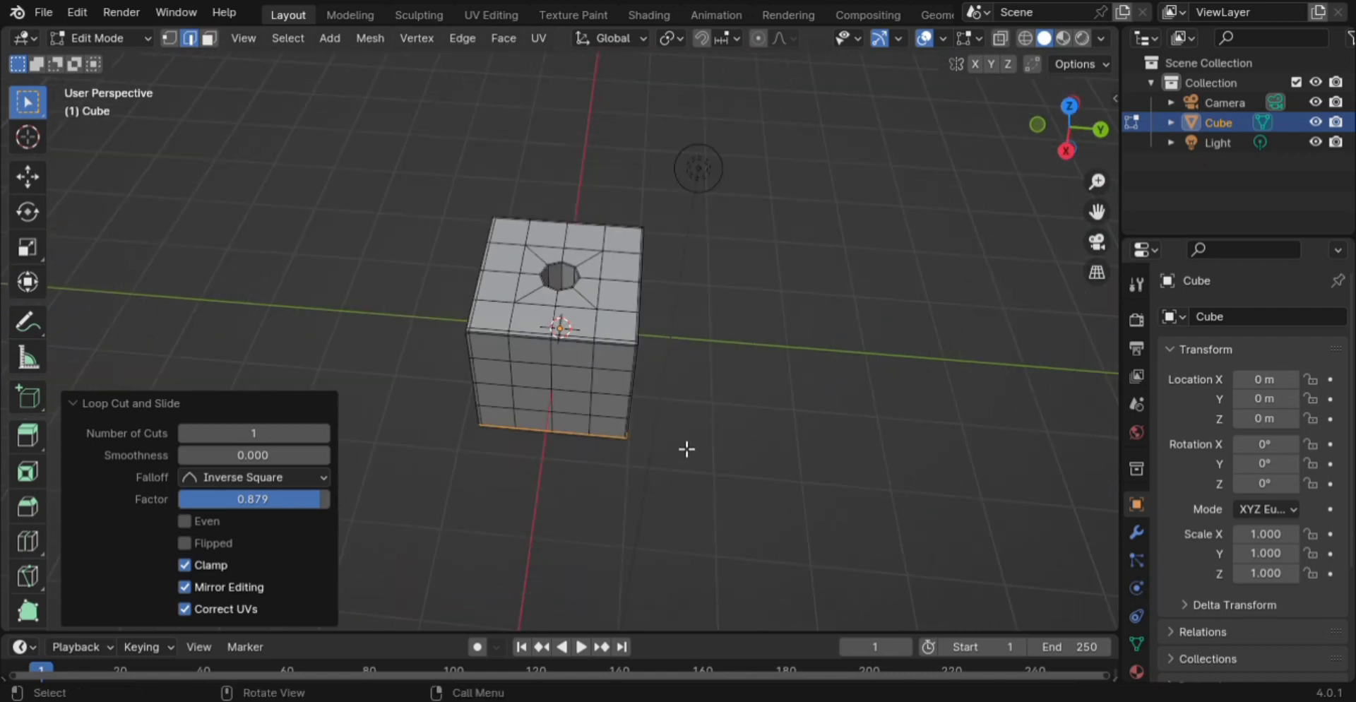
key(Tab)
- Add a level-1 Catmull-Clark Subdivision Surface modifier with Ctrl+1
key(ctrl+1)
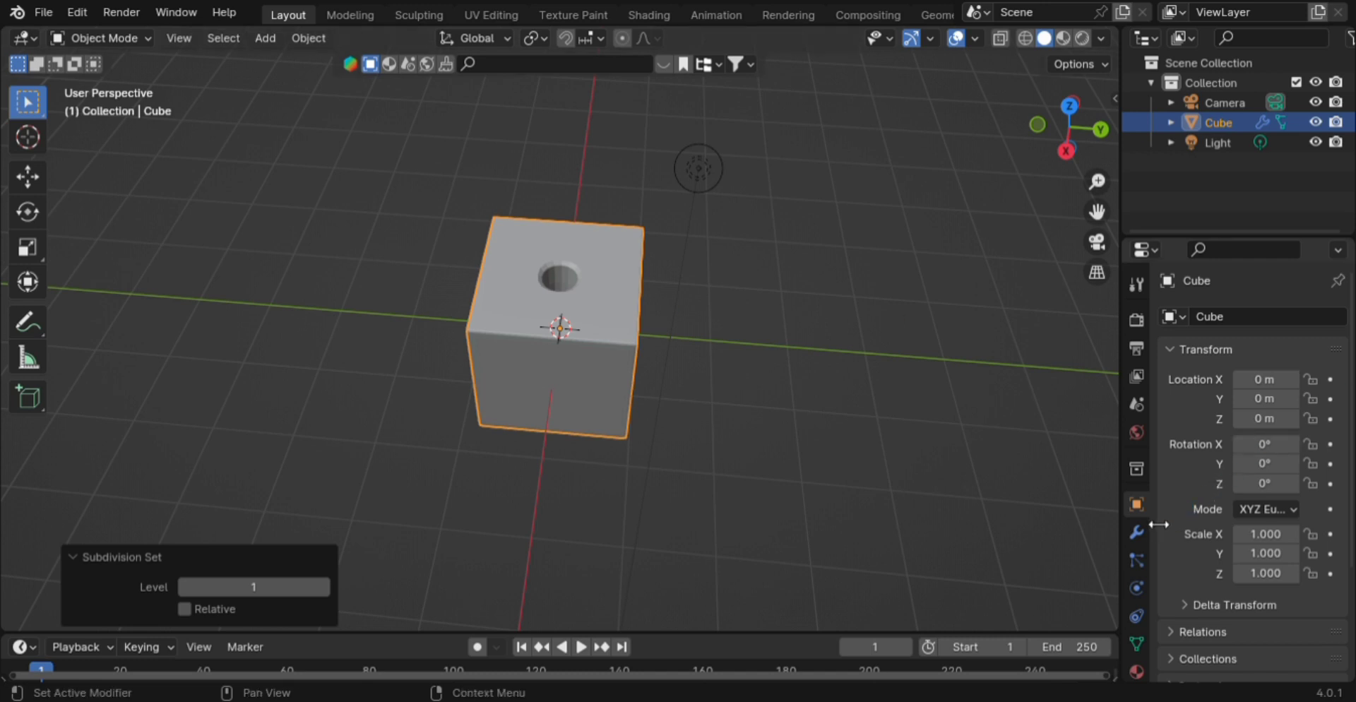
click(1136, 533)
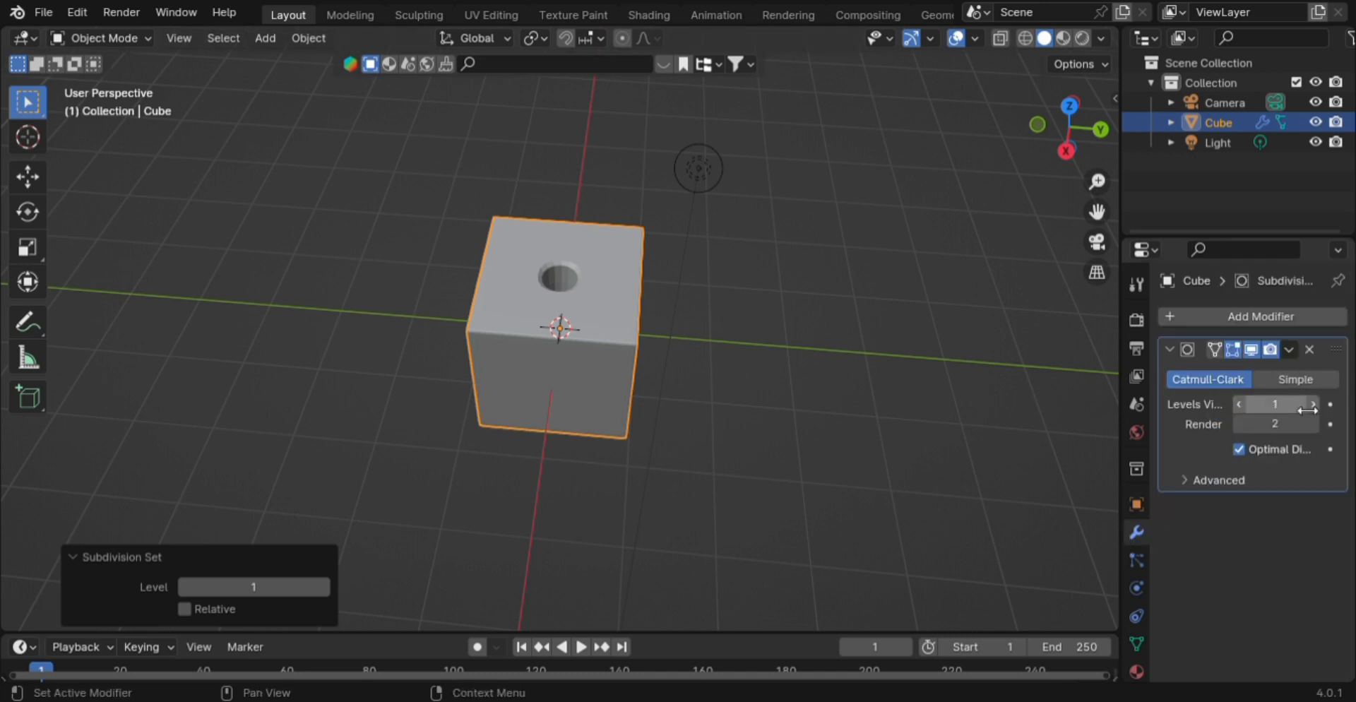
scroll(633, 337, up, 5)
- Apply Shade Smooth to the cube, briefly trying Auto Smooth before reverting to plain smooth
right_click(588, 289)
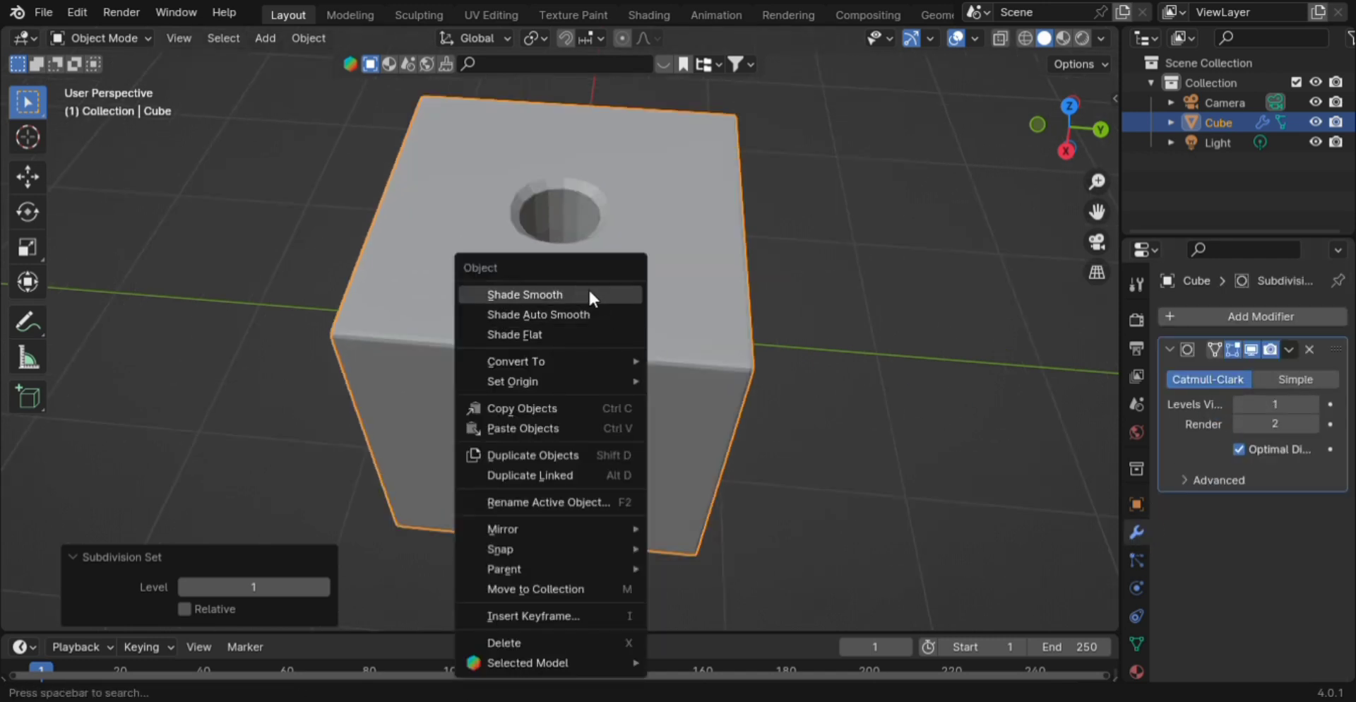
click(552, 305)
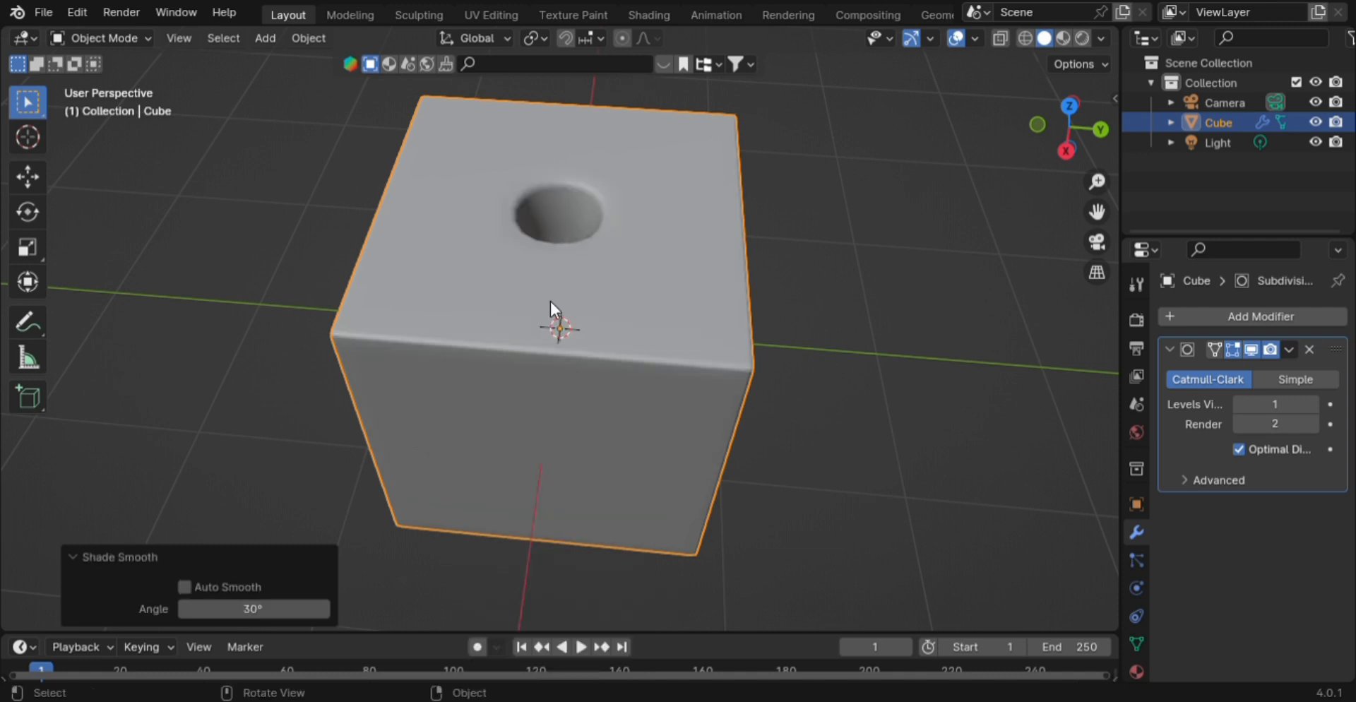
right_click(613, 299)
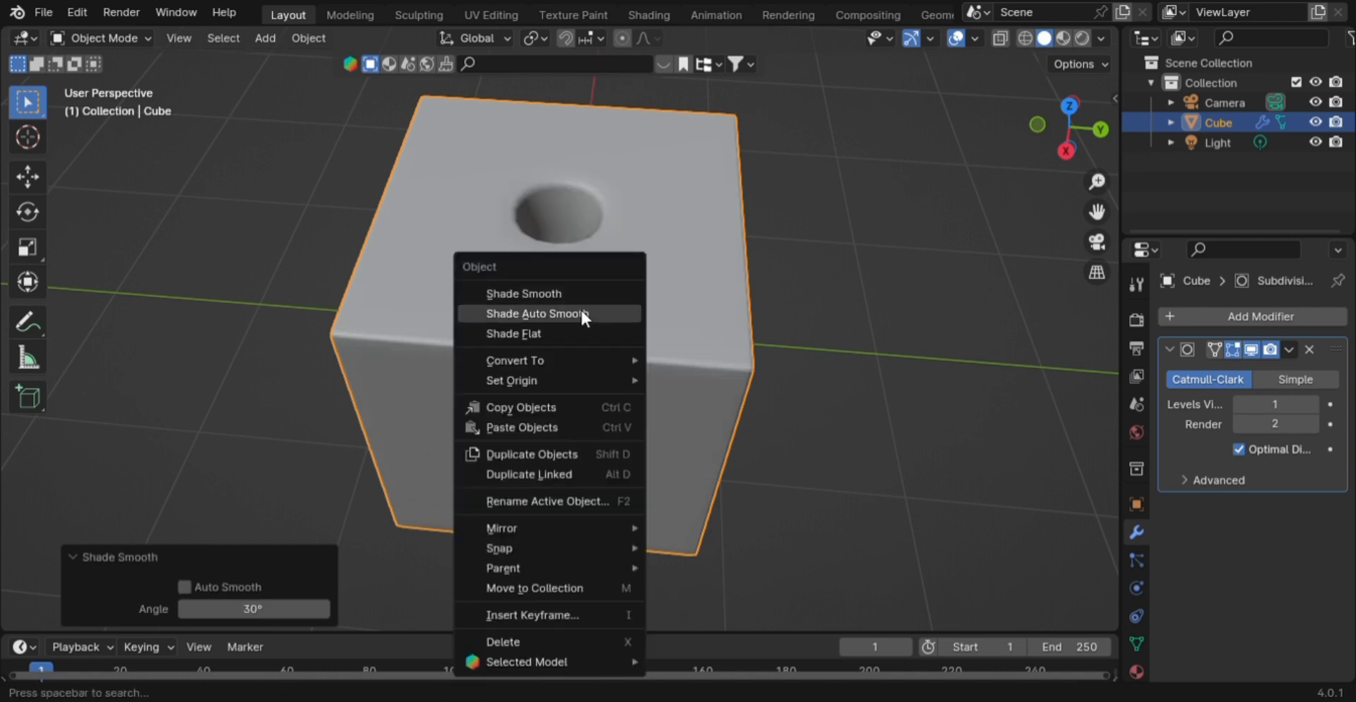
click(581, 311)
right_click(580, 313)
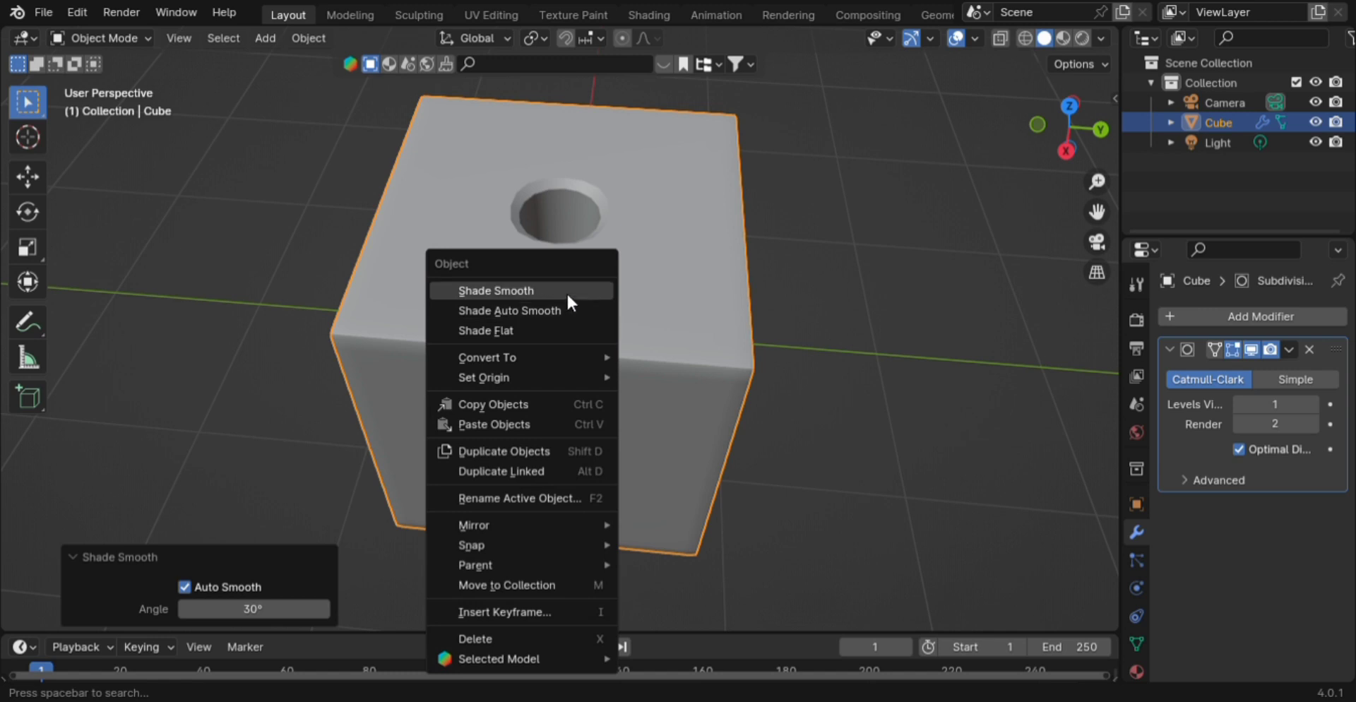
click(566, 291)
scroll(672, 300, up, 3)
scroll(675, 304, down, 3)
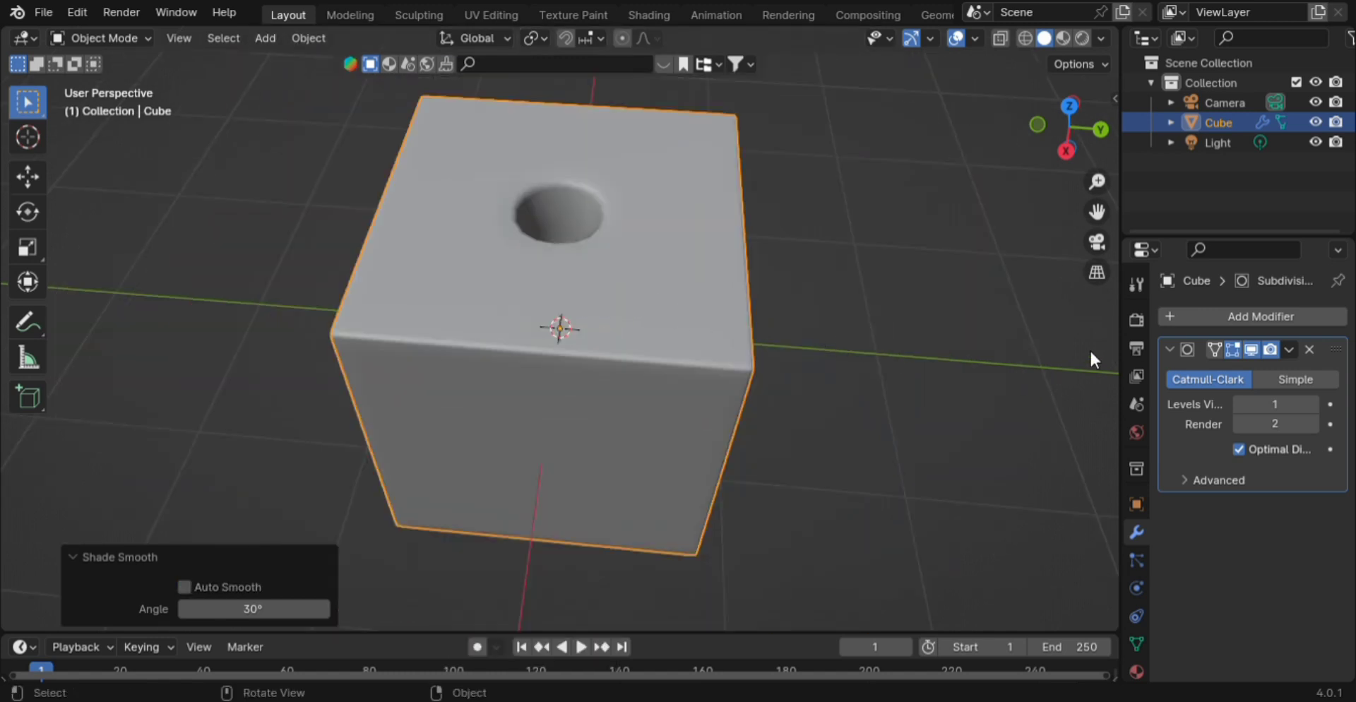
- Add a Bevel modifier and move it above the Subdivision modifier in the stack
click(1226, 326)
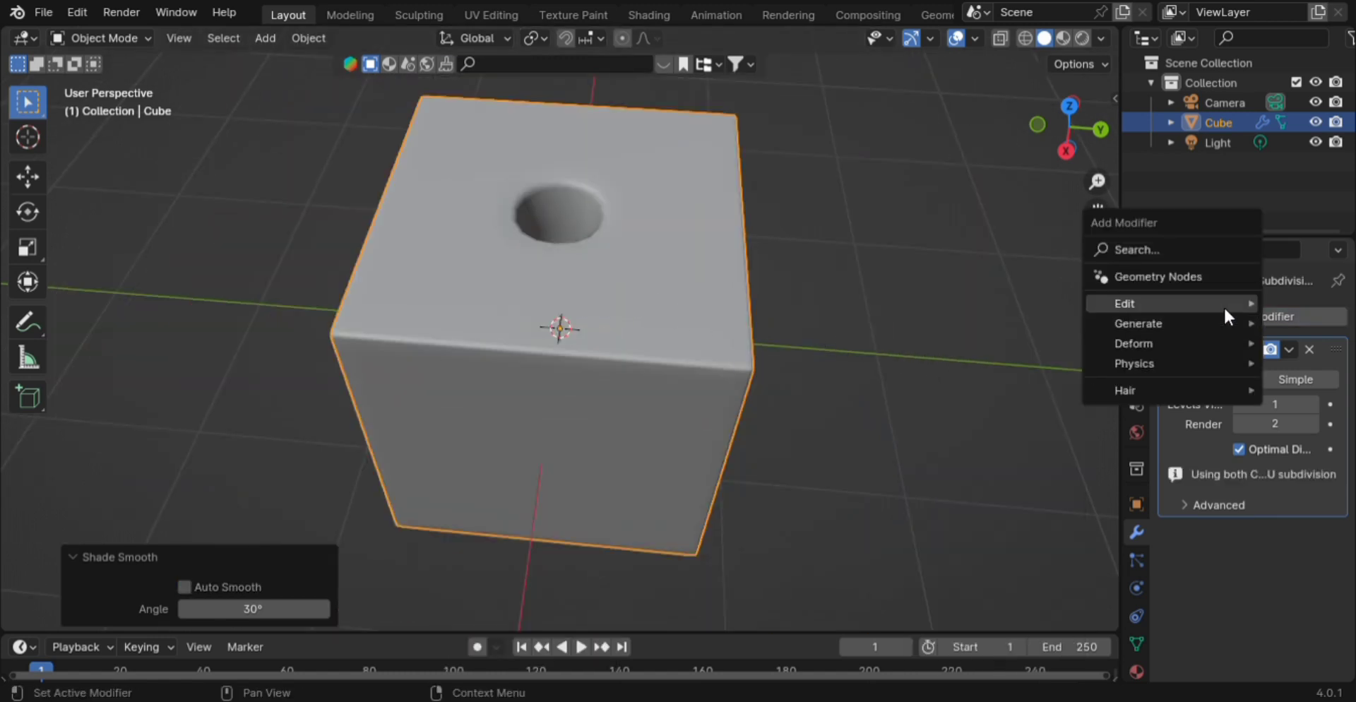
mouse_move(1188, 323)
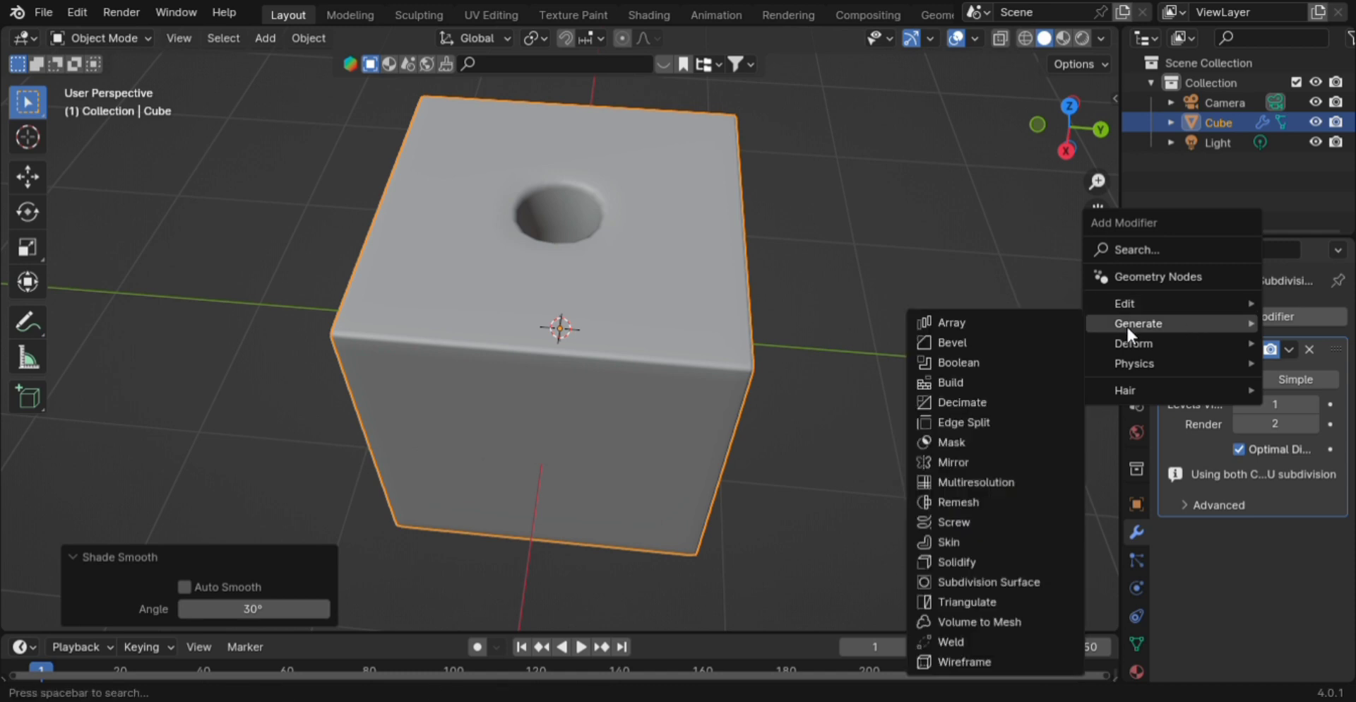
click(1011, 345)
drag(1336, 531, 1329, 317)
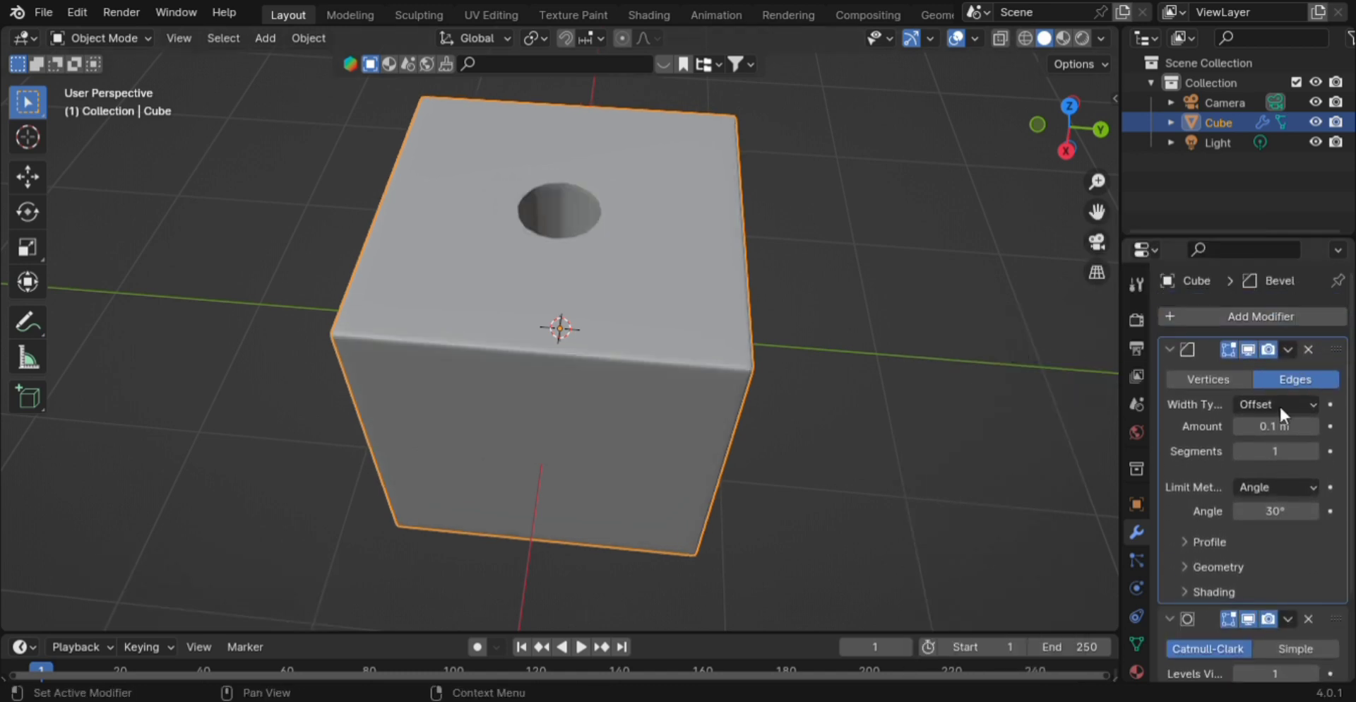
- Set the bevel amount to 0.03 m and keep Segments at 1
click(1241, 425)
click(1240, 424)
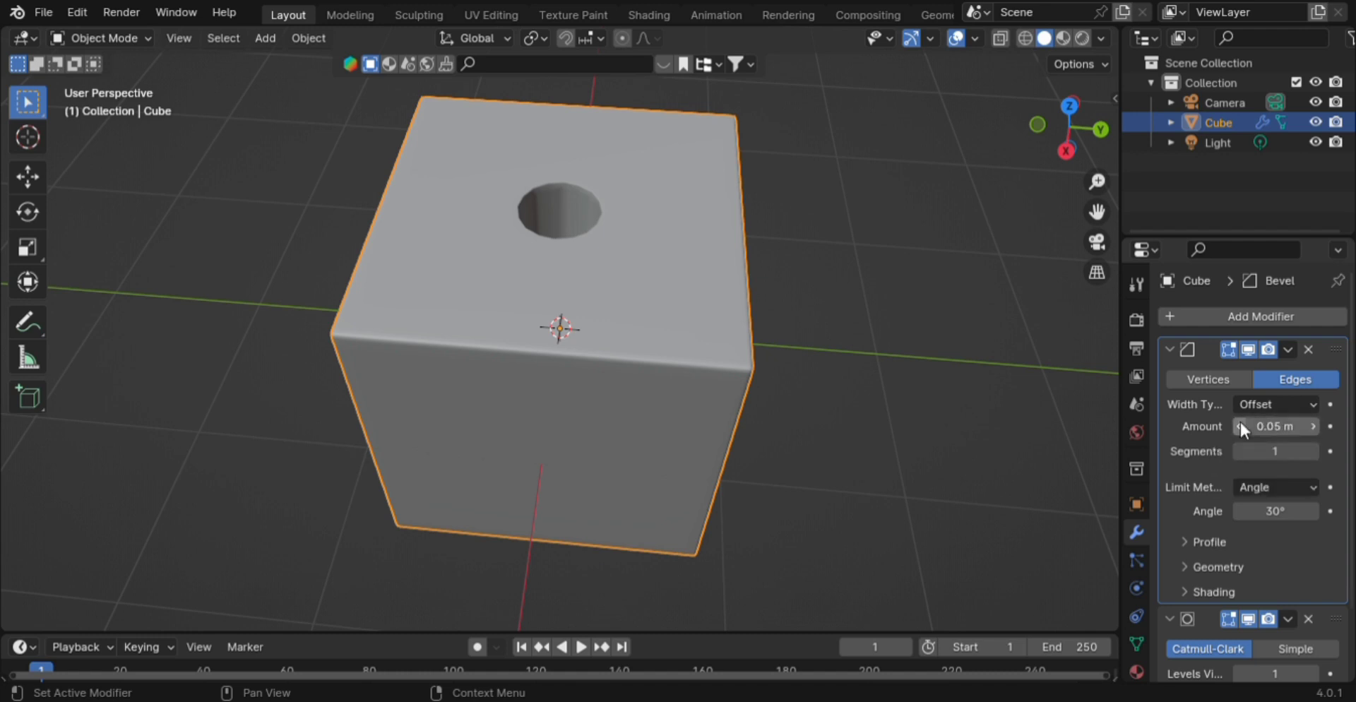
click(1312, 451)
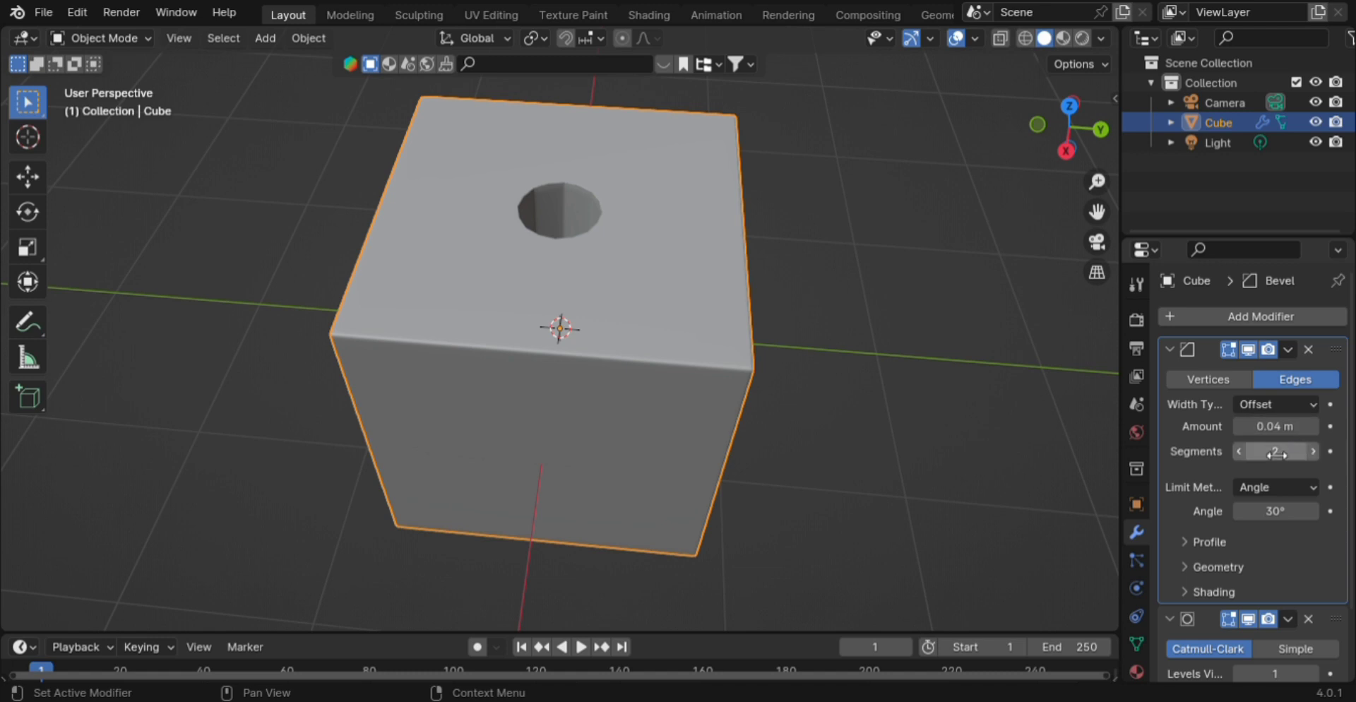
click(1240, 451)
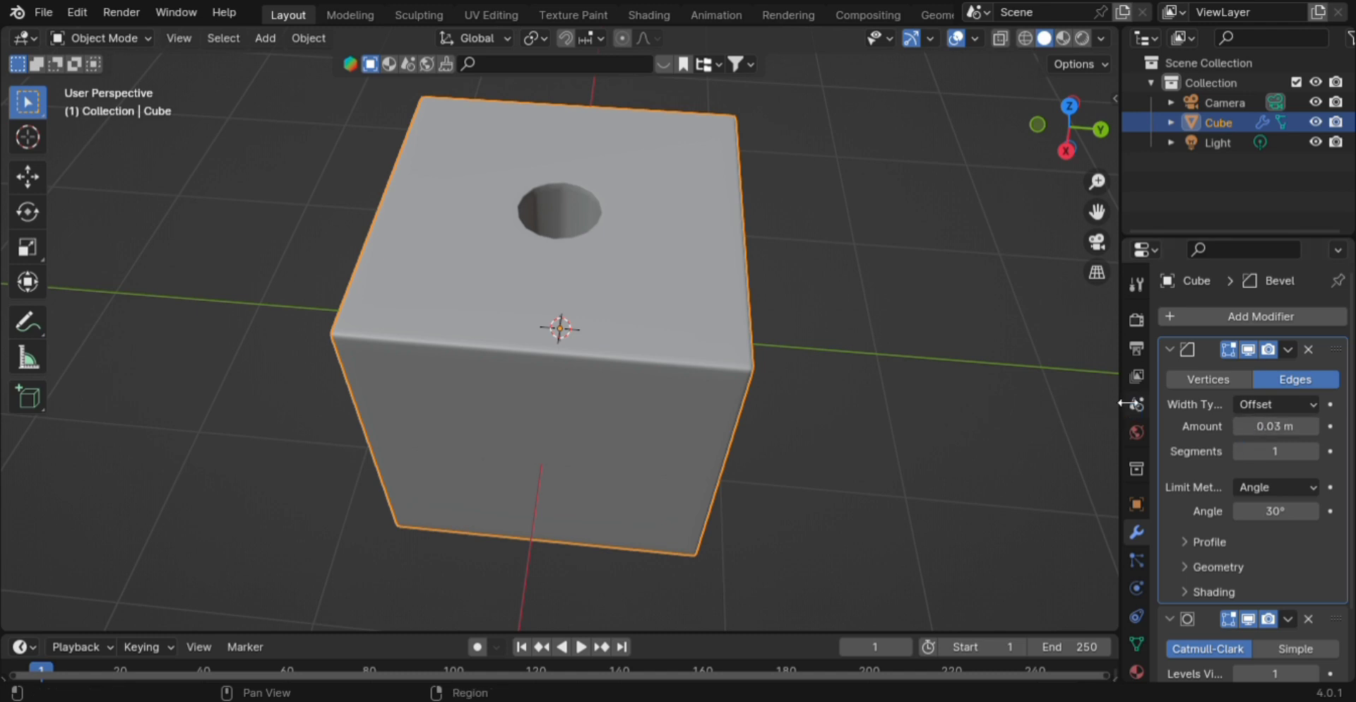
- Shade the bevelled cube smooth and then deselect it
right_click(630, 253)
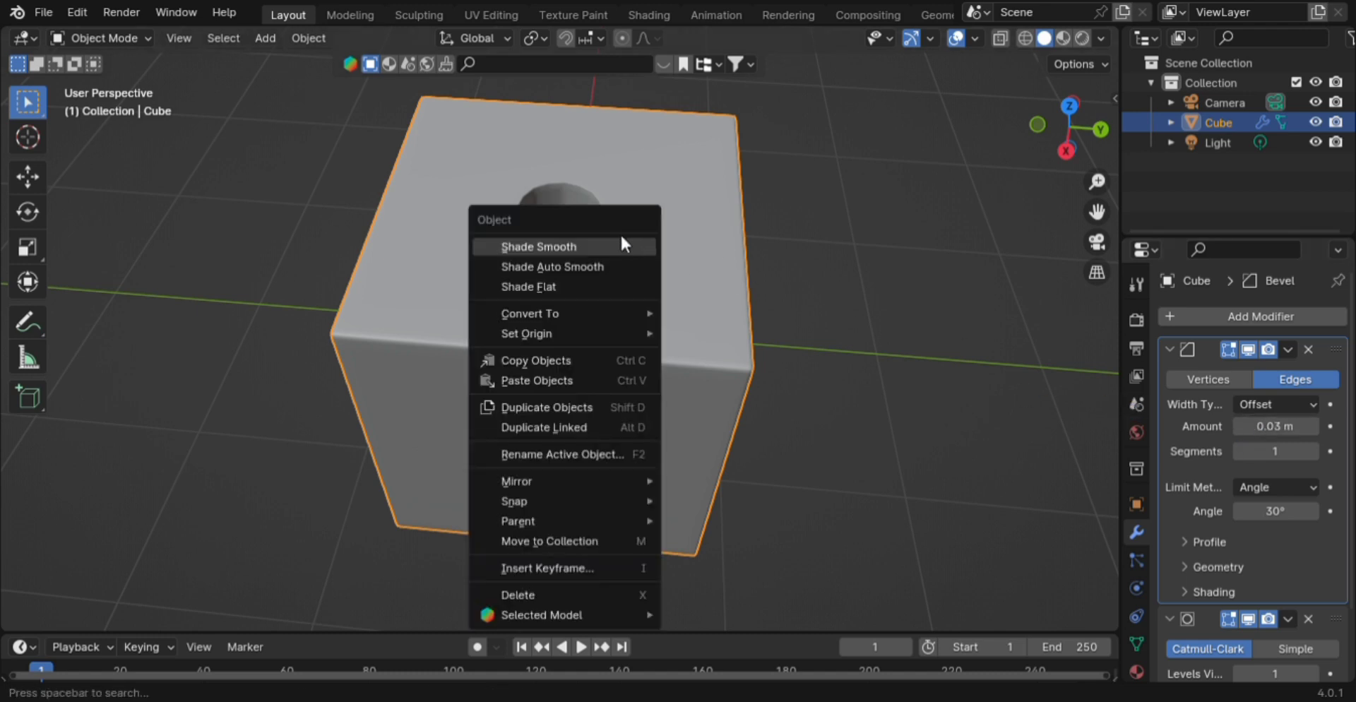
click(618, 242)
click(887, 328)
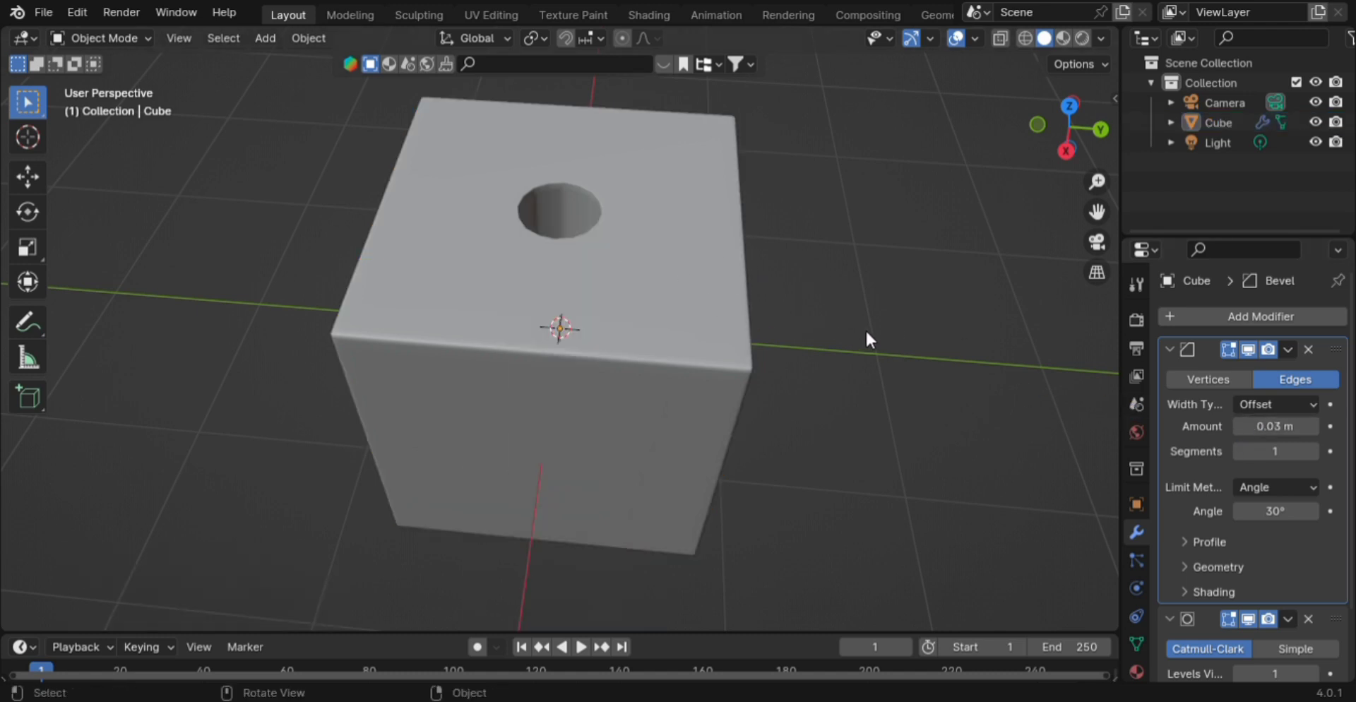
- Orbit and zoom the view to look straight down into the cube's hole
scroll(813, 318, up, 5)
middle_drag(803, 317, 794, 238)
scroll(798, 413, down, 6)
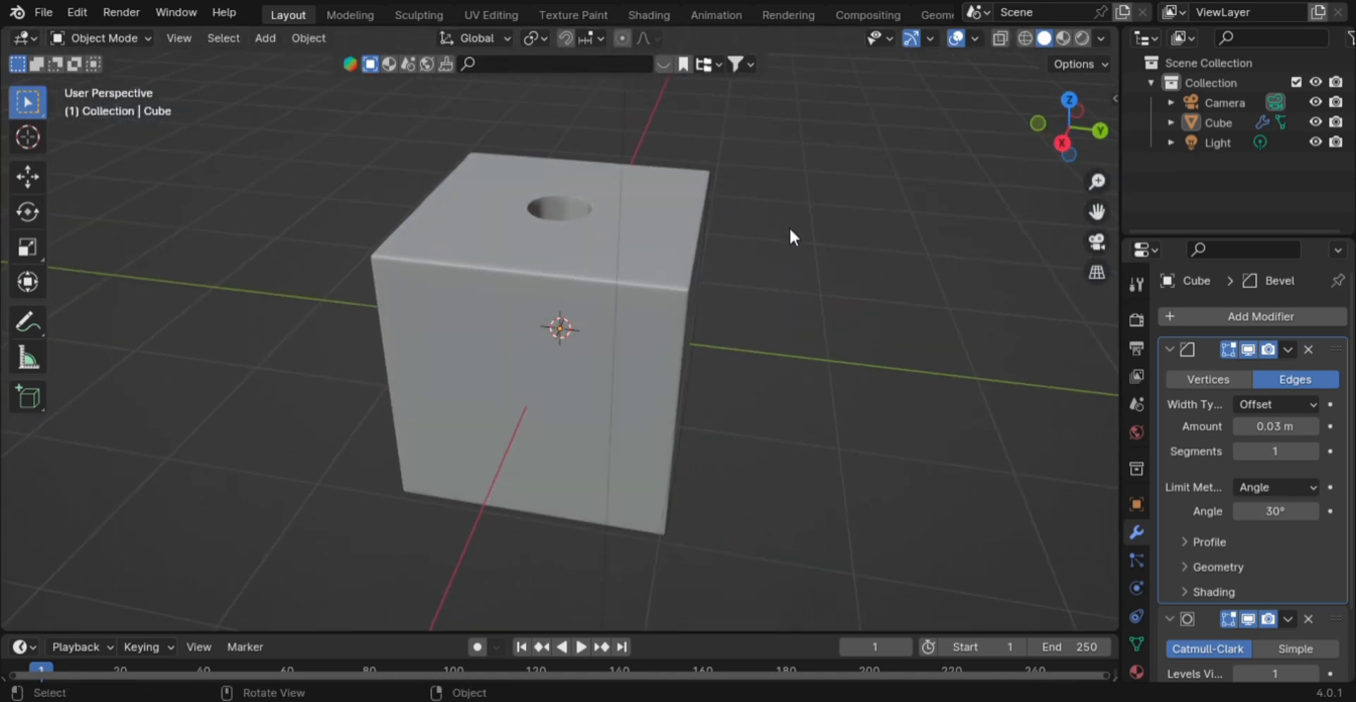
middle_drag(833, 338, 682, 456)
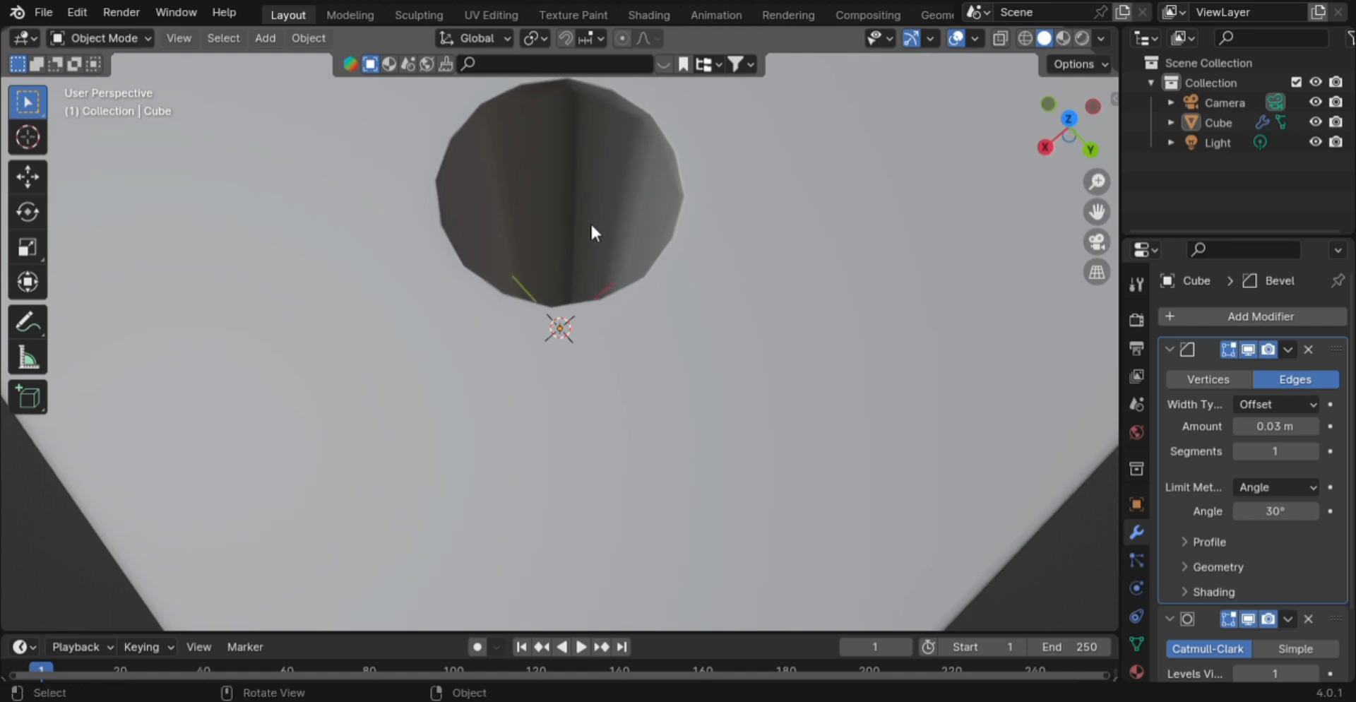
- Put the cube into Edit Mode and orbit to look down into the hole
key(Tab)
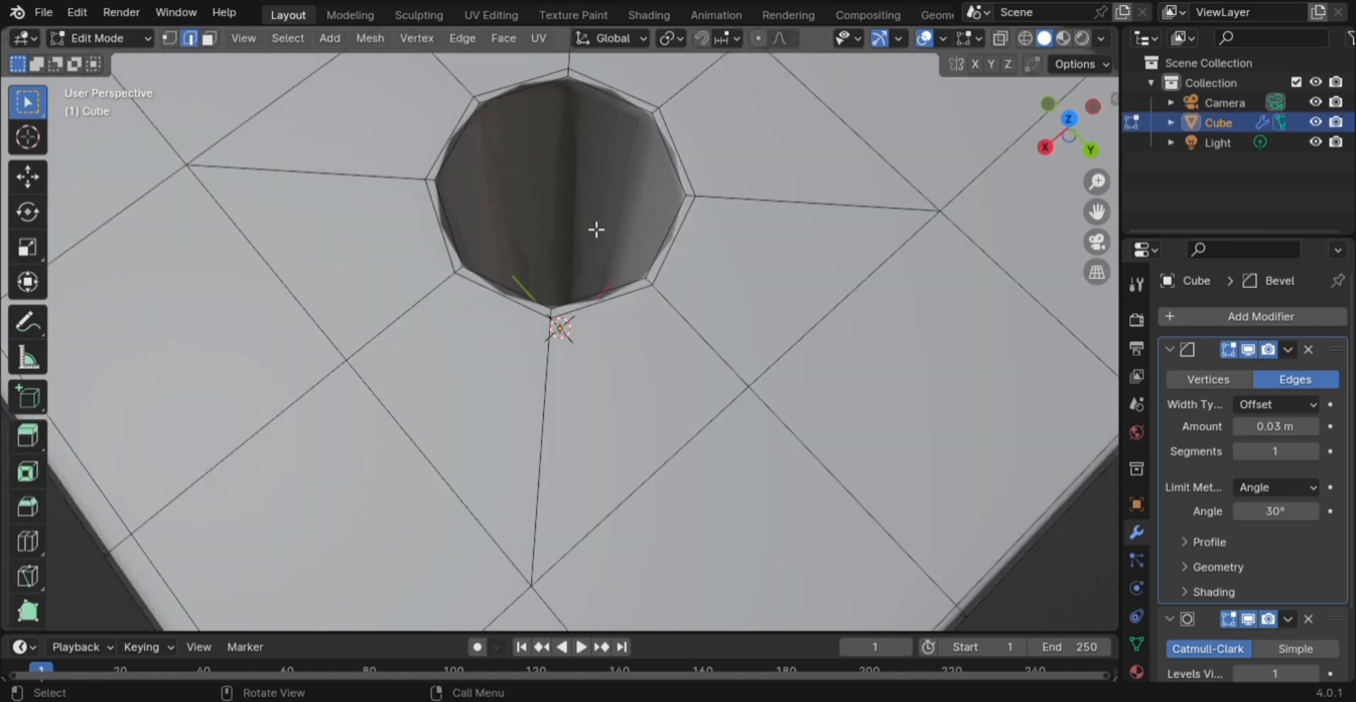
scroll(598, 187, up, 2)
middle_drag(600, 185, 614, 210)
scroll(614, 211, down, 3)
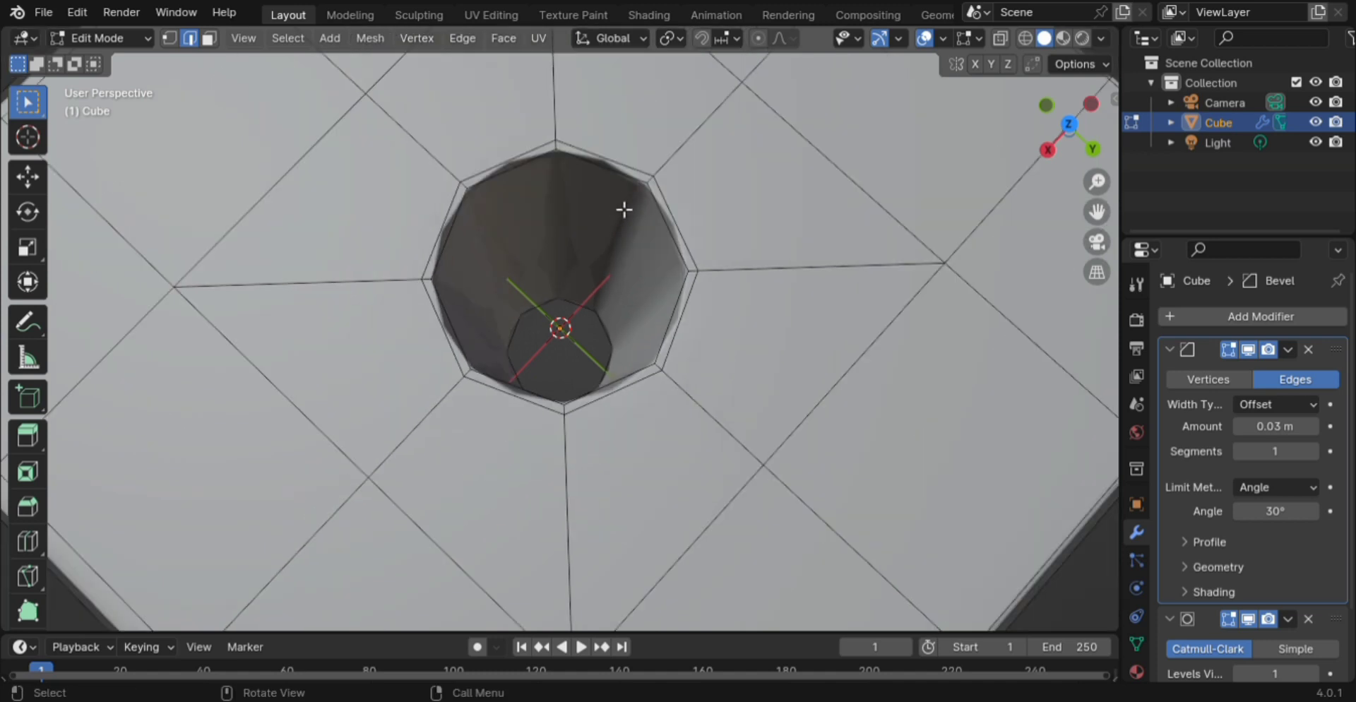
- Delete the Bevel and Subdivision Surface modifiers from the cube
click(1304, 347)
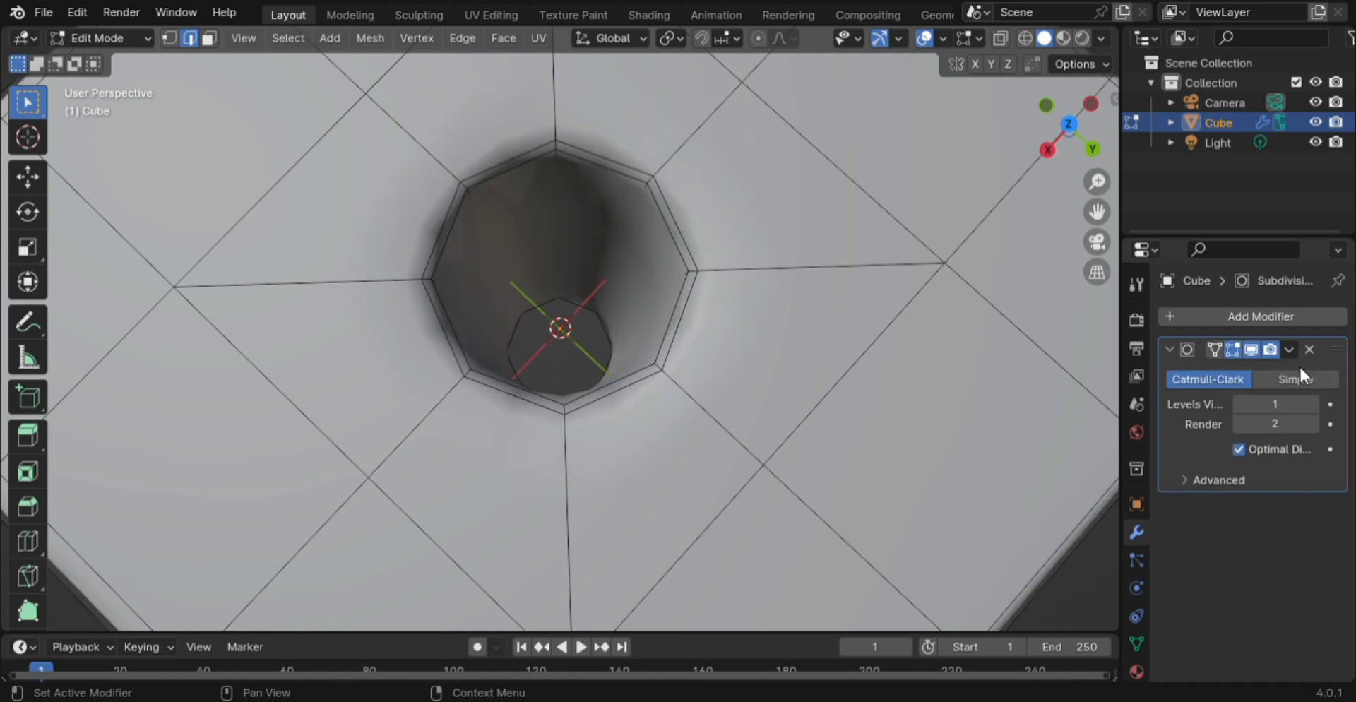
click(1309, 349)
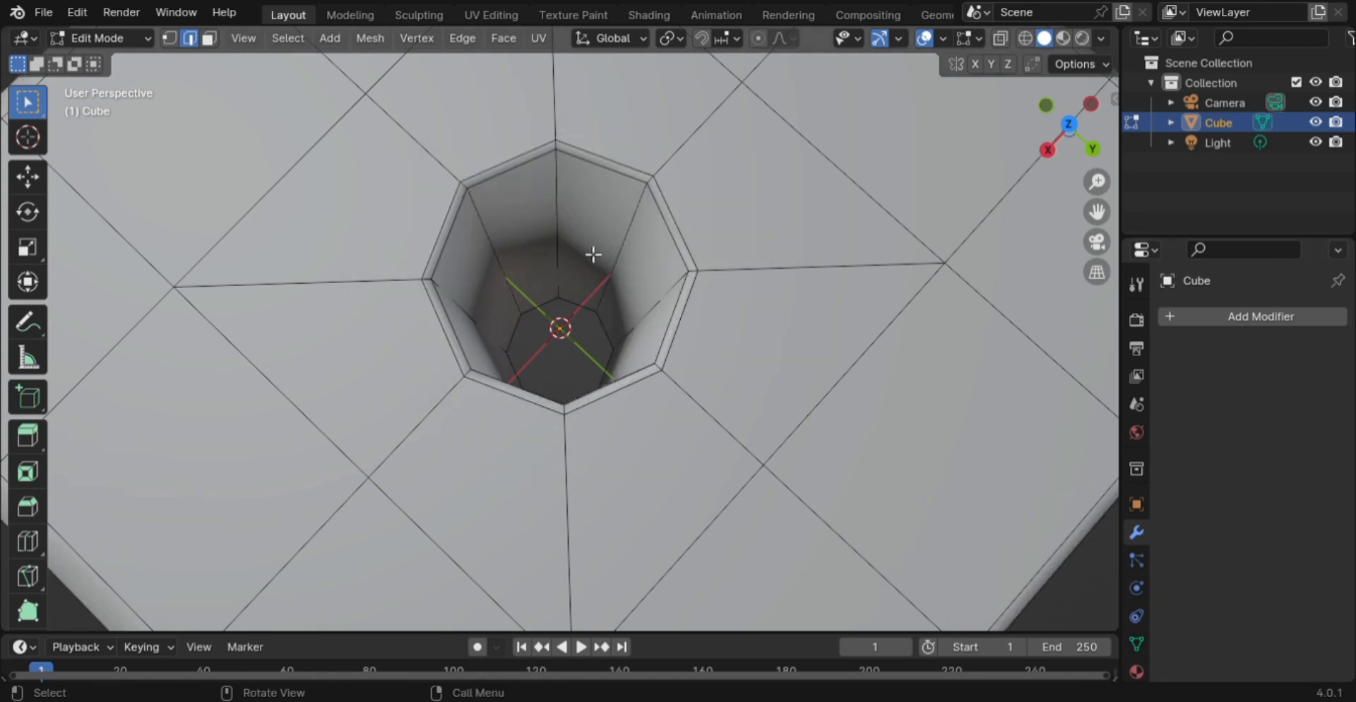
scroll(593, 254, up, 3)
scroll(592, 257, down, 3)
- Add 9 evenly spaced loop cuts around the hole's inner wall, then clear the selection
key(ctrl+r)
scroll(591, 254, up, 6)
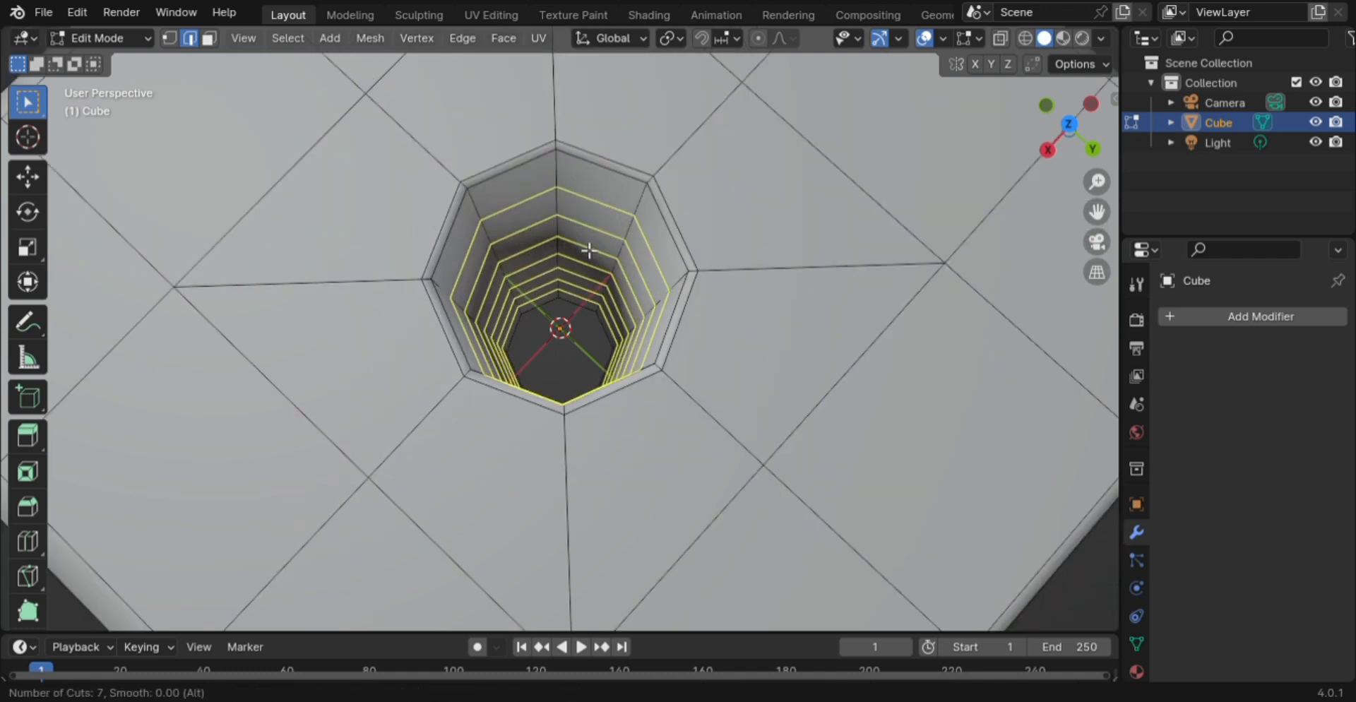
scroll(589, 250, up, 4)
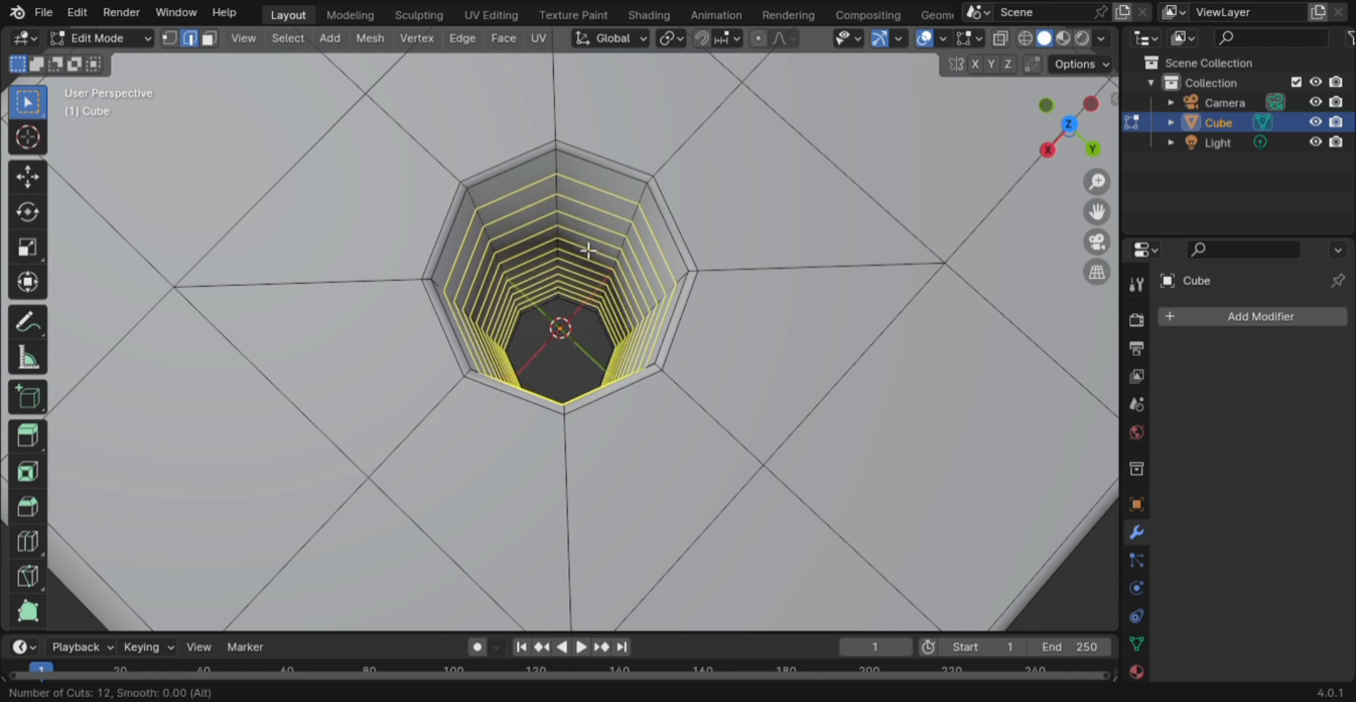
scroll(589, 250, down, 2)
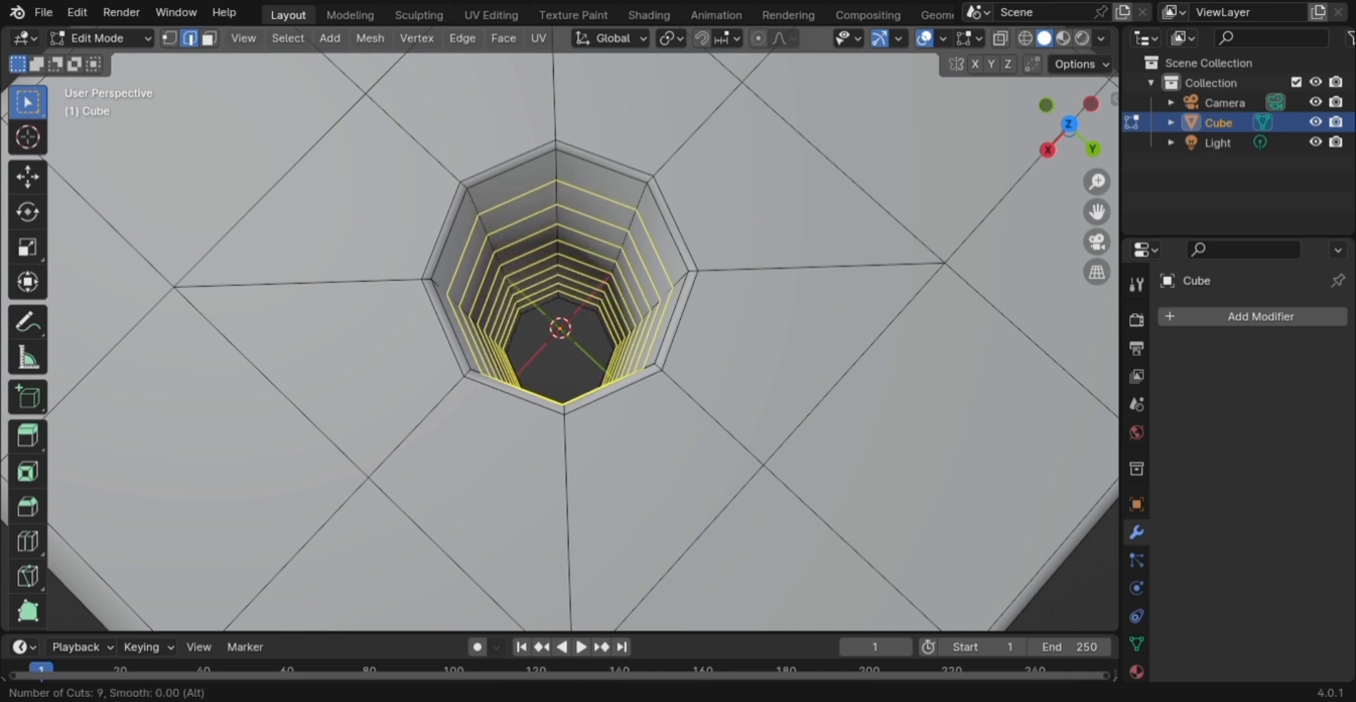
click(586, 248)
right_click(587, 248)
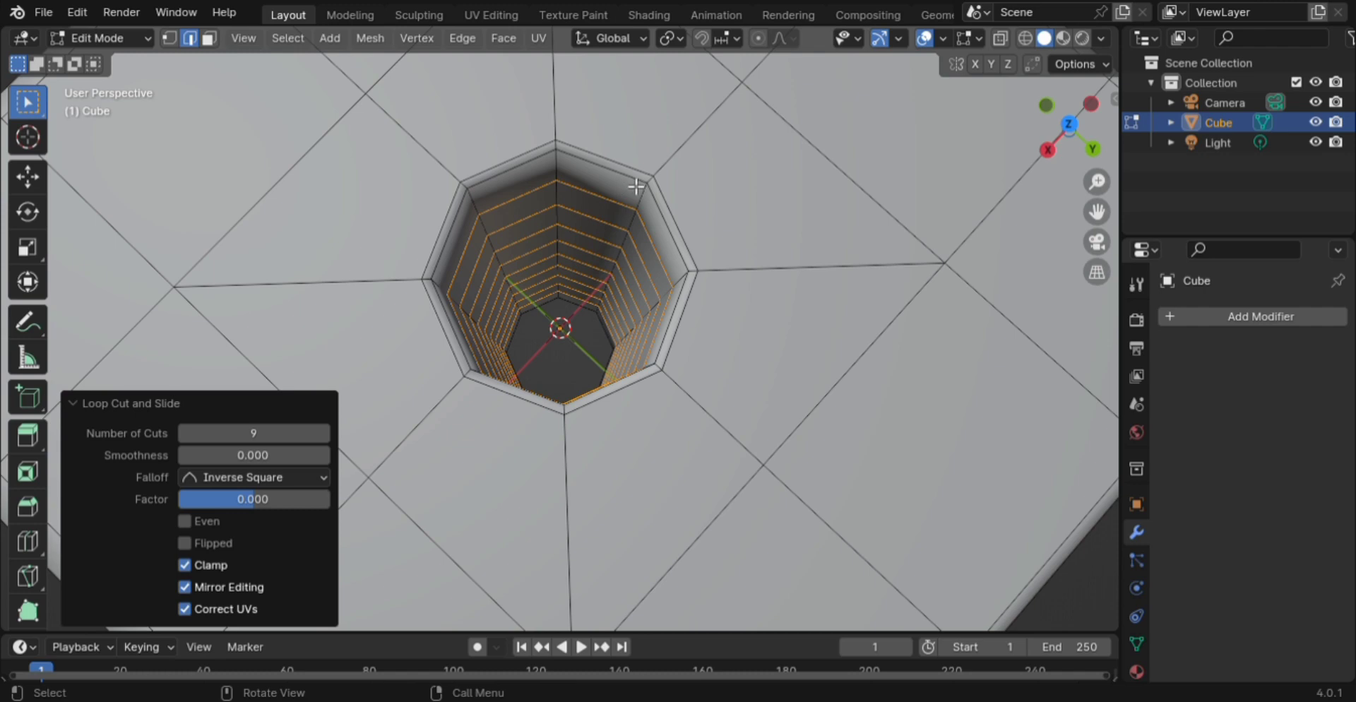
click(285, 181)
scroll(283, 216, down, 4)
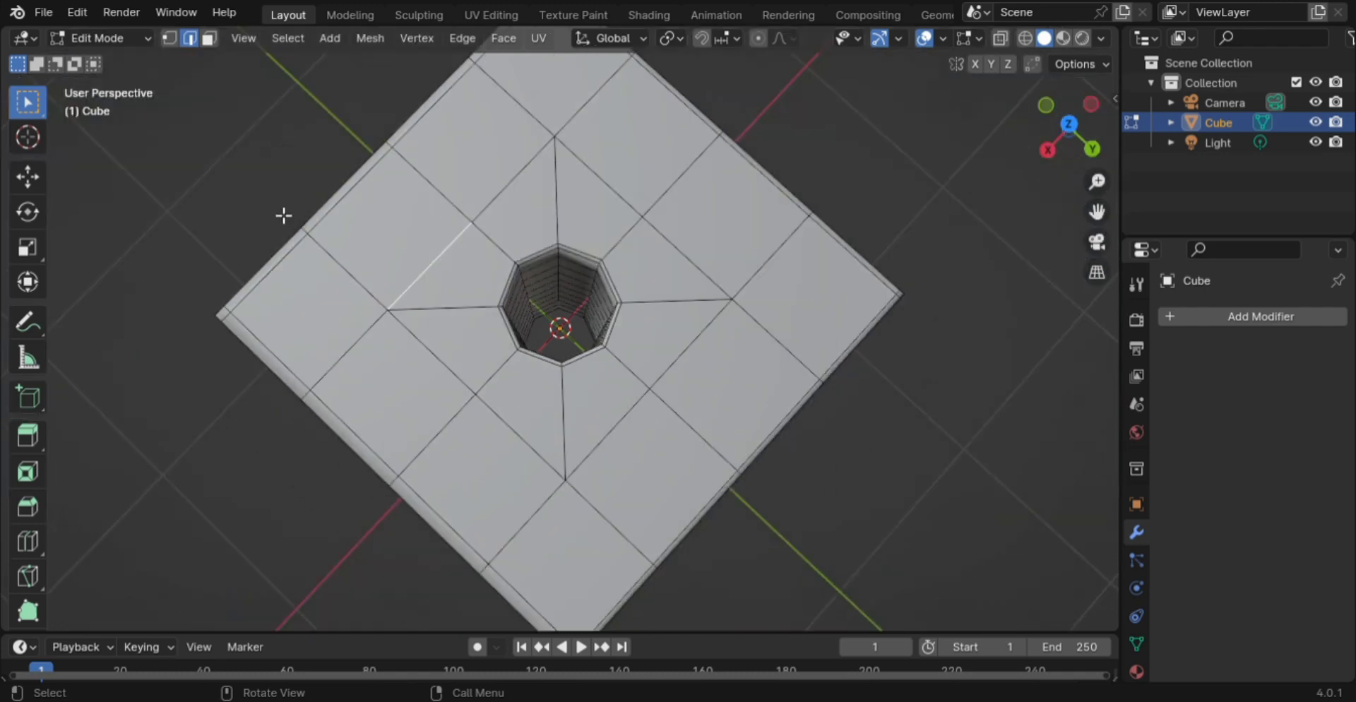
scroll(523, 283, up, 8)
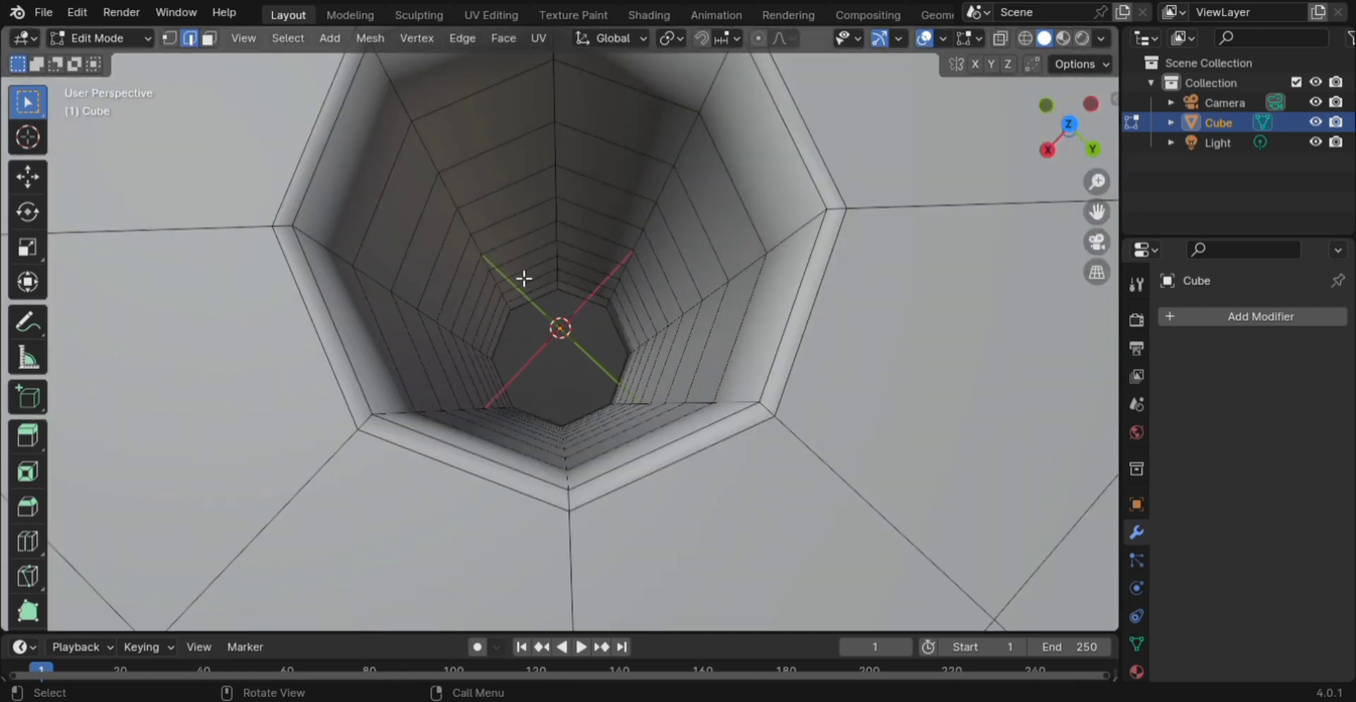
- Select the hole's top rim edge loop together with its outer rim loop
alt+click(313, 211)
scroll(511, 288, down, 4)
middle_drag(601, 400, 621, 218)
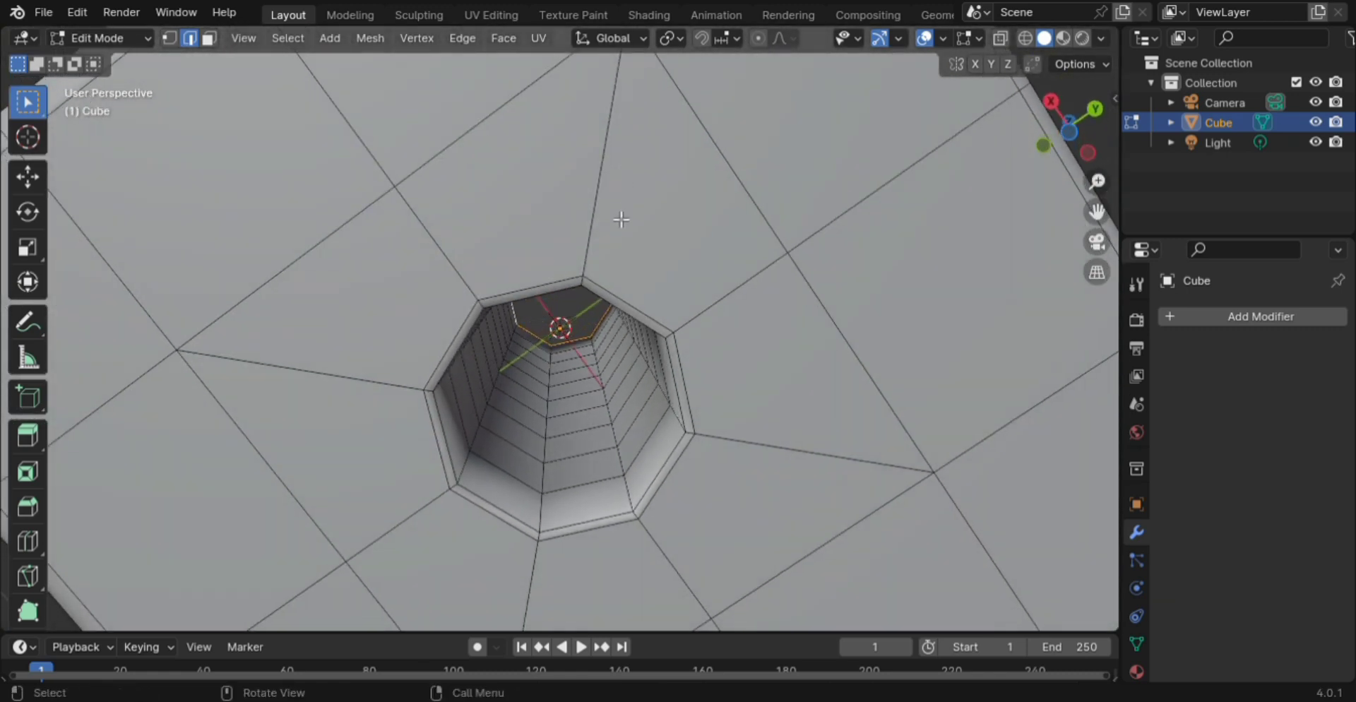
alt+shift+click(640, 327)
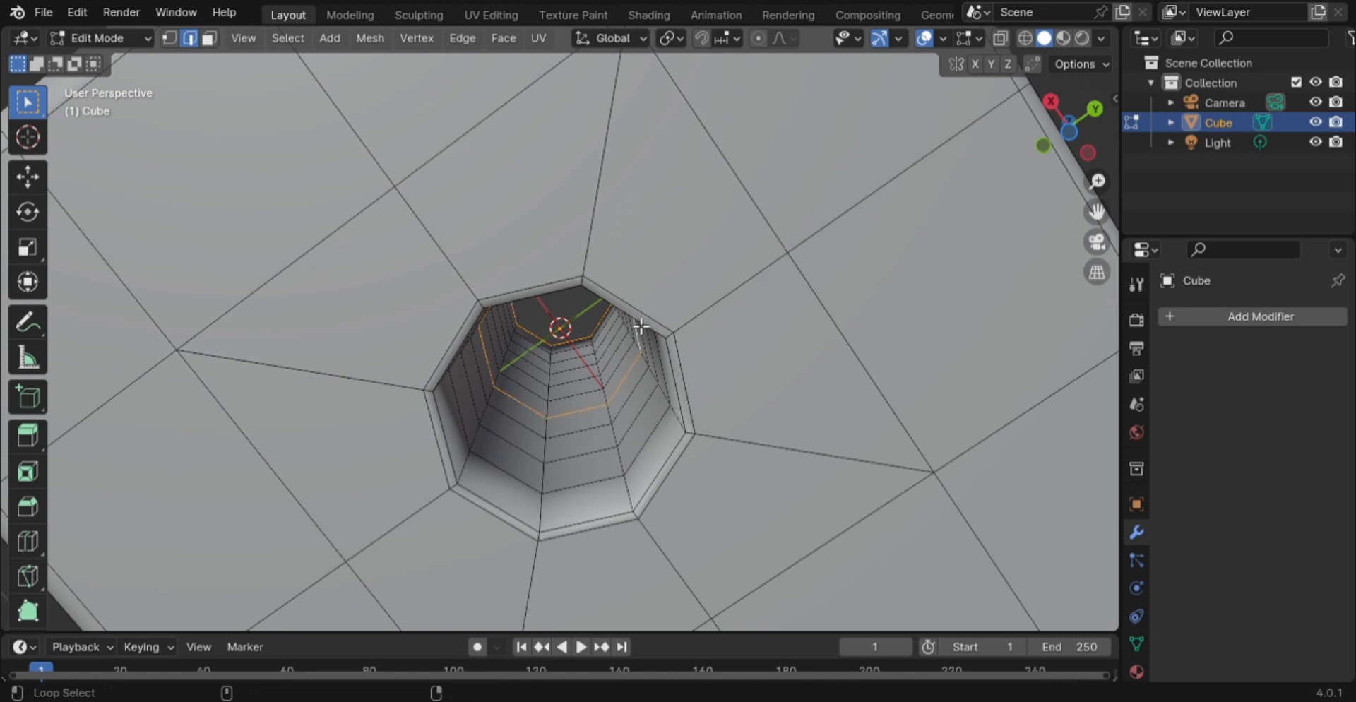
scroll(626, 379, up, 1)
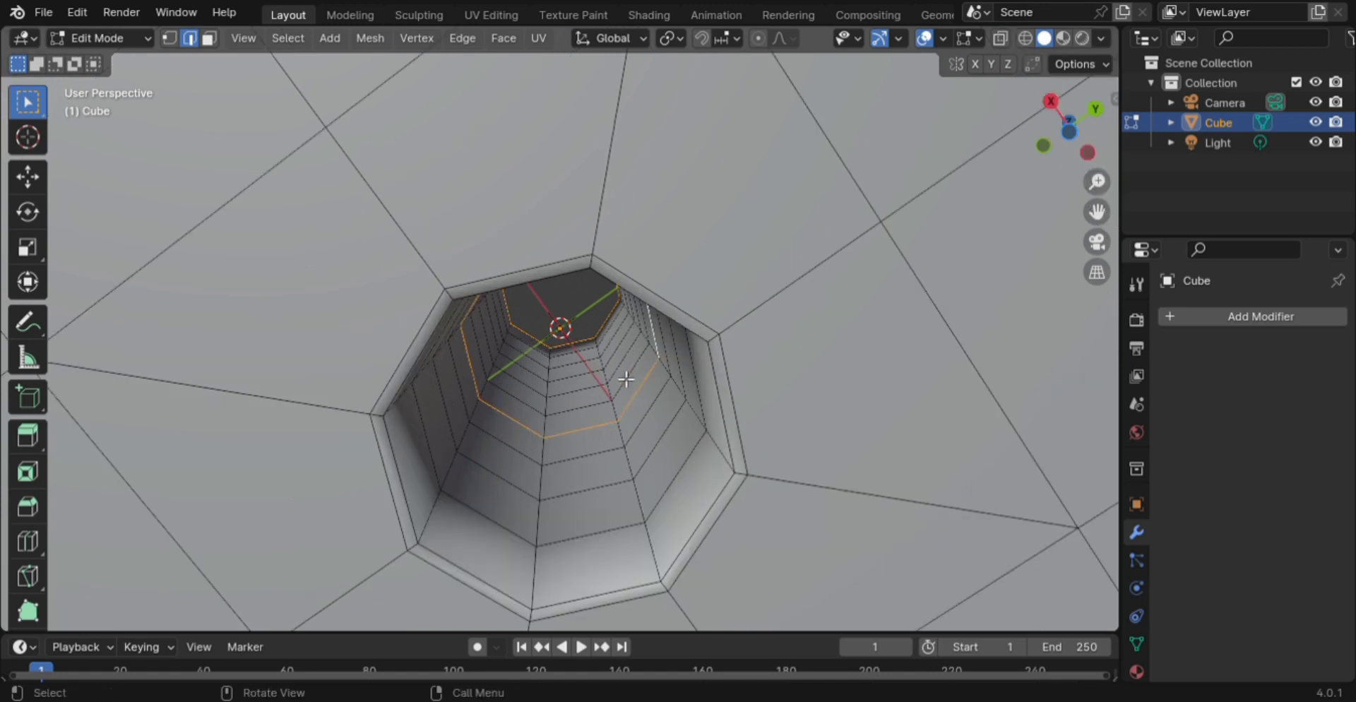
alt+shift+click(626, 379)
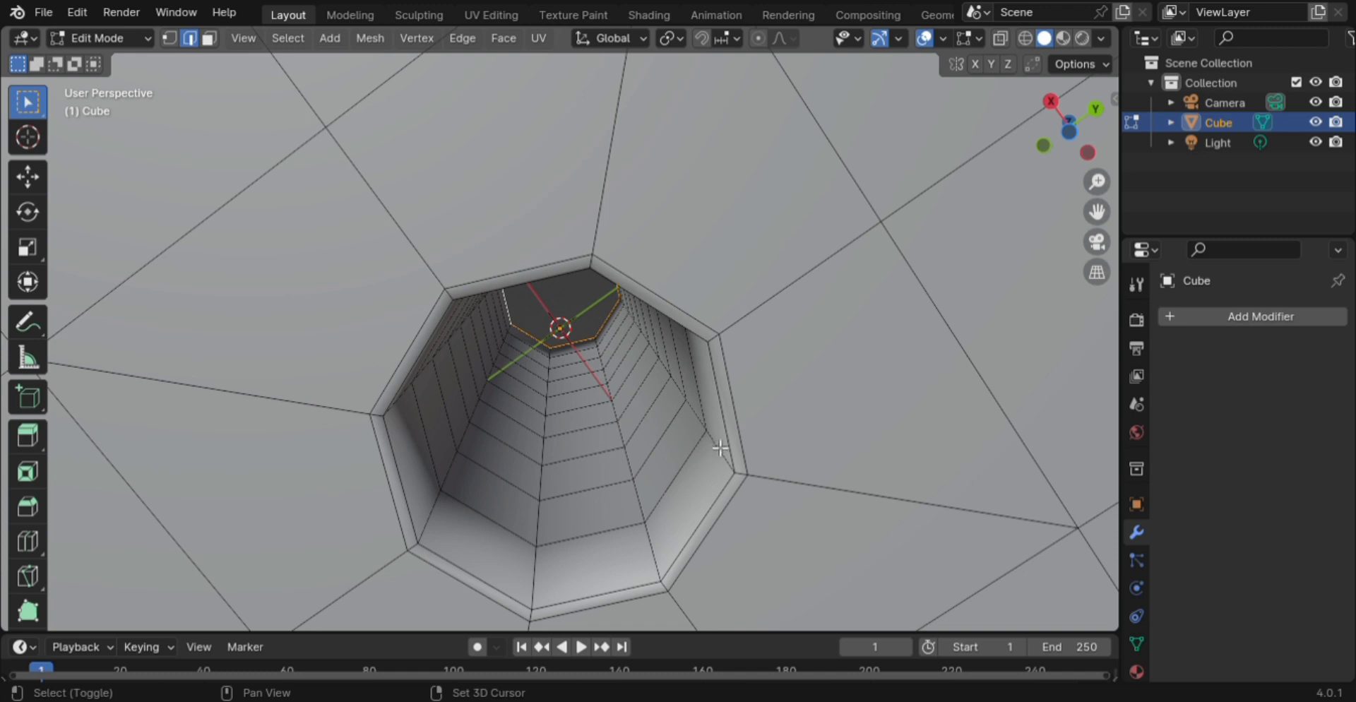
alt+shift+click(730, 427)
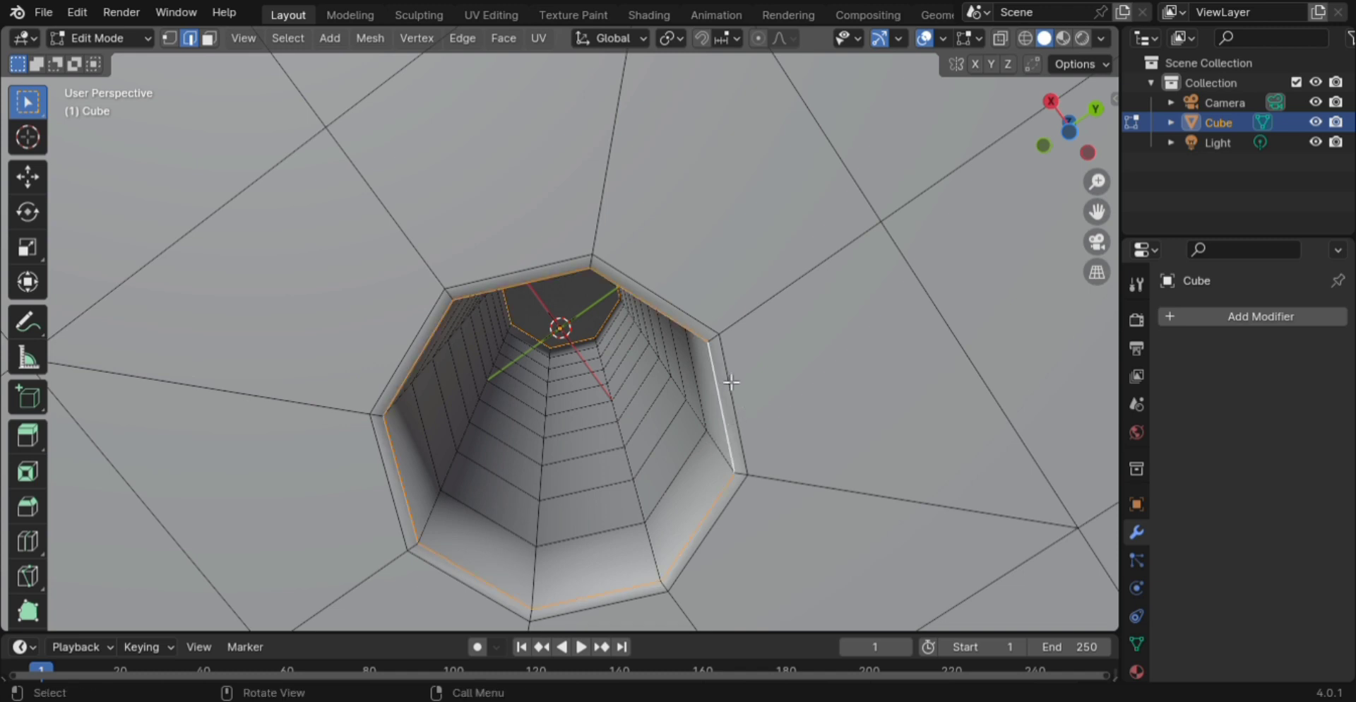
- Set the selected edges' Mean Crease to 1.00 and return to Object Mode
key(n)
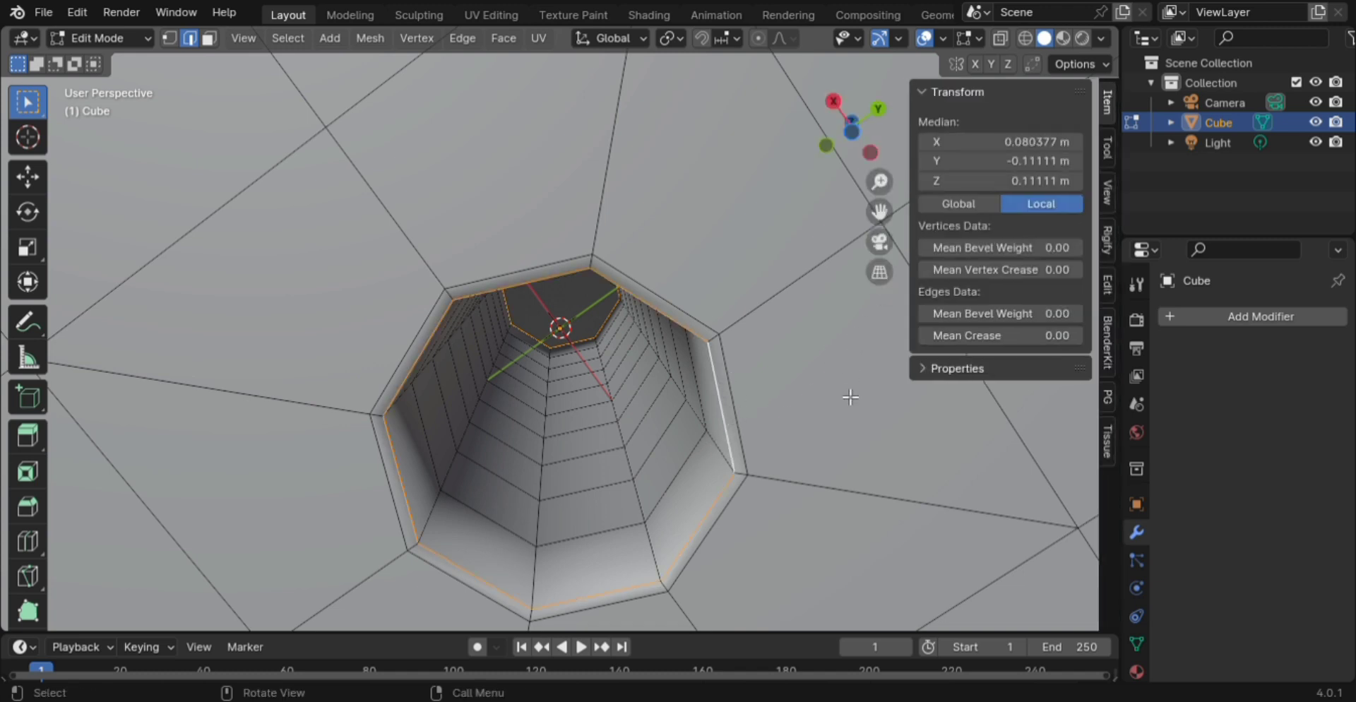
click(964, 339)
text(1)
key(Return)
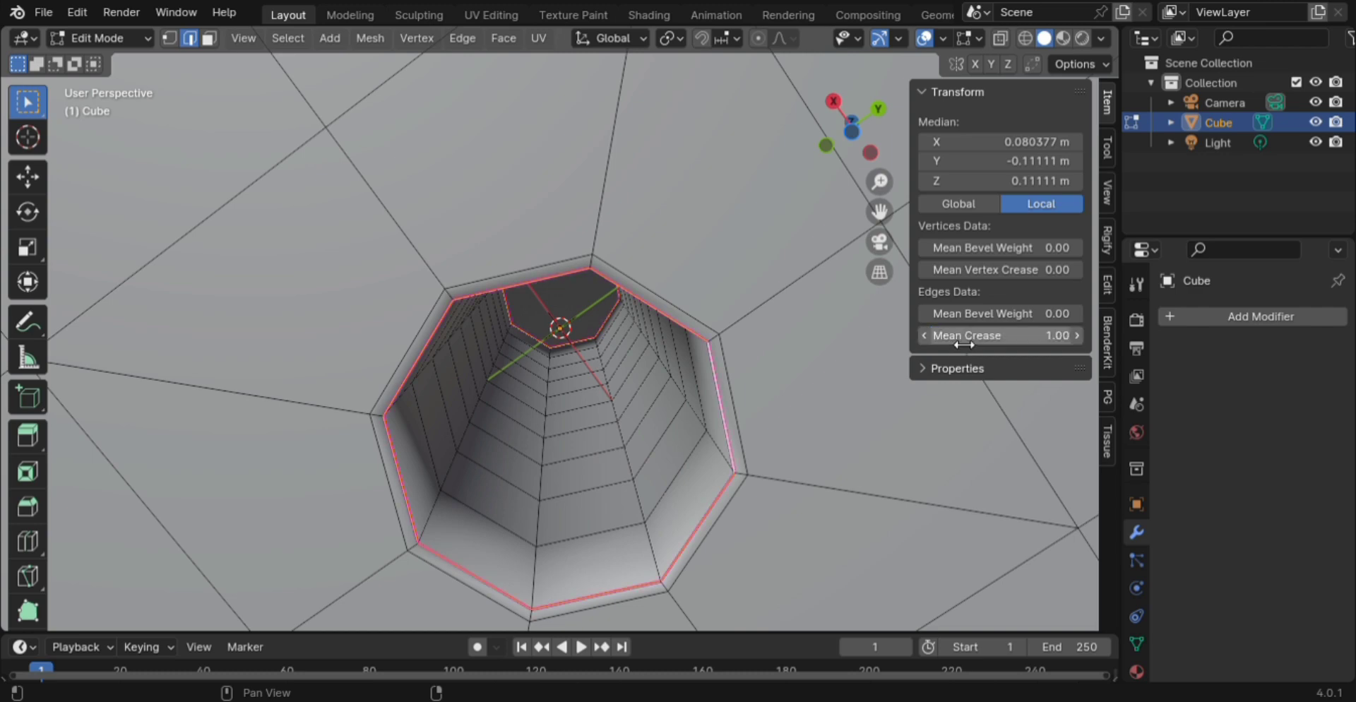
middle_drag(807, 306, 684, 354)
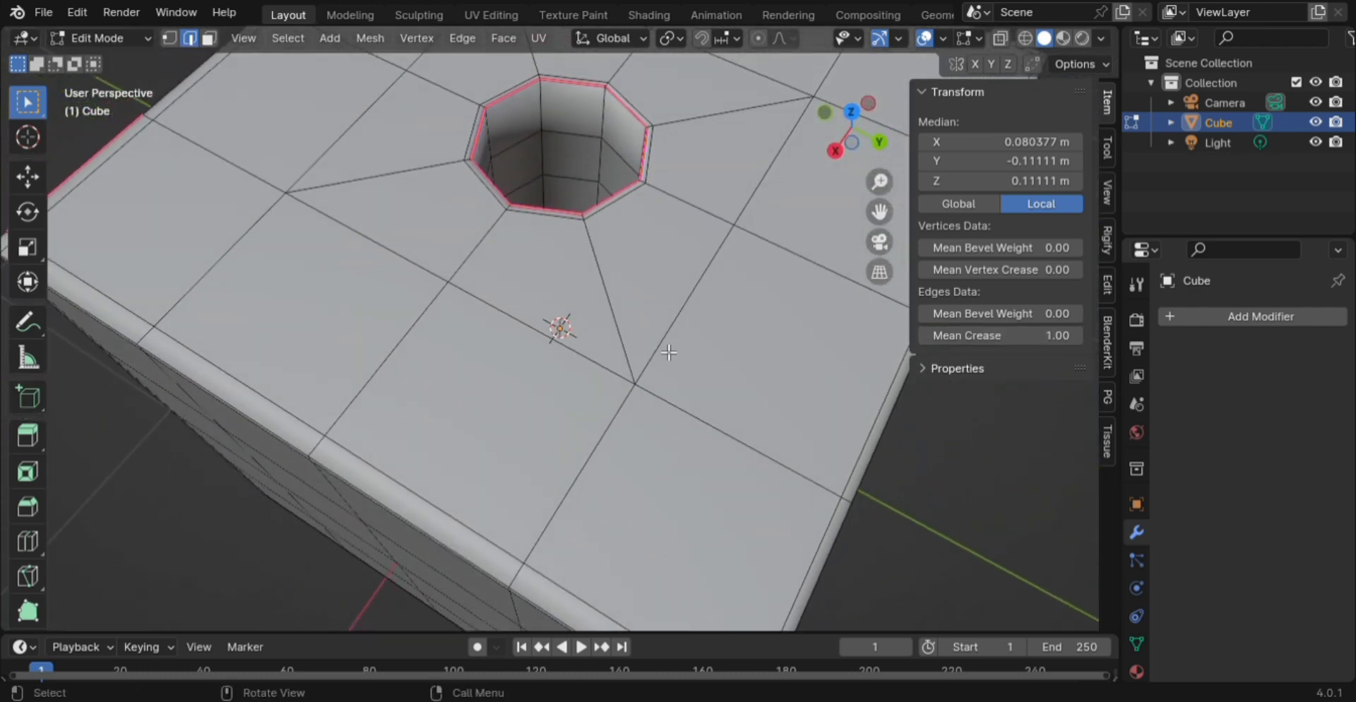
scroll(833, 346, down, 5)
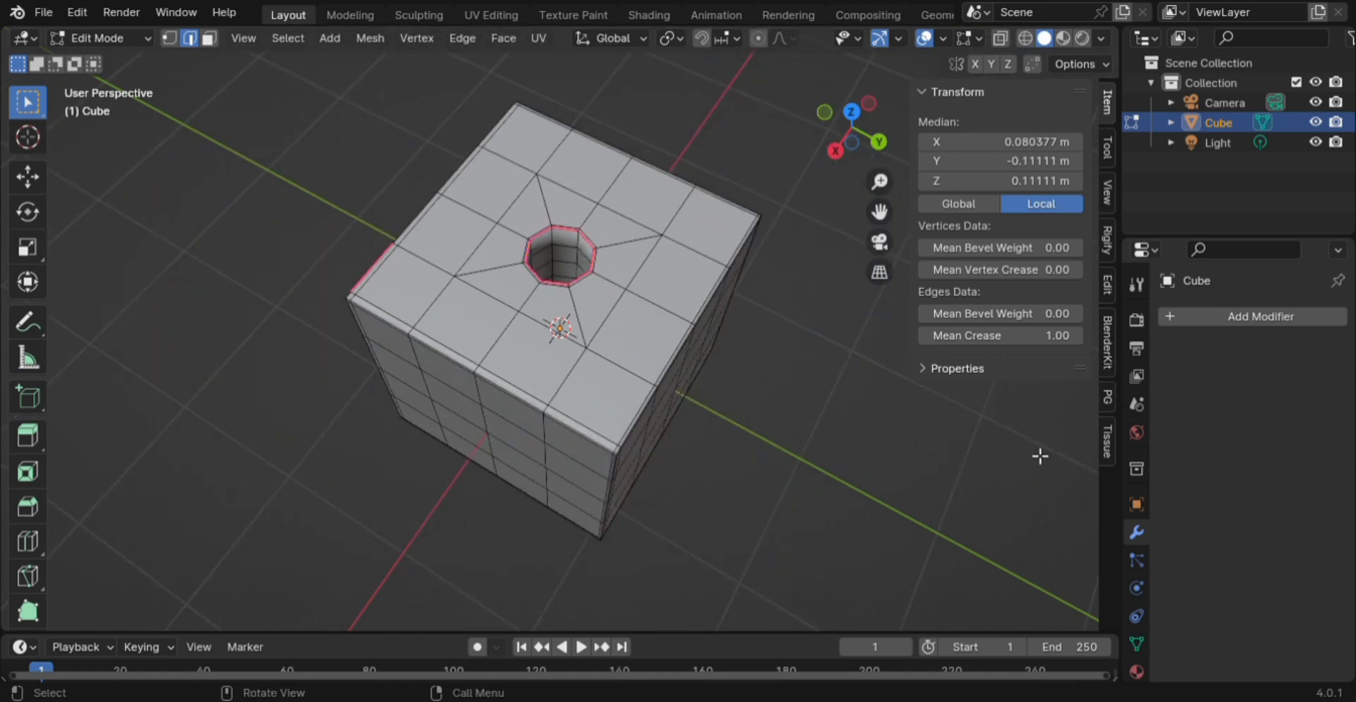
key(Tab)
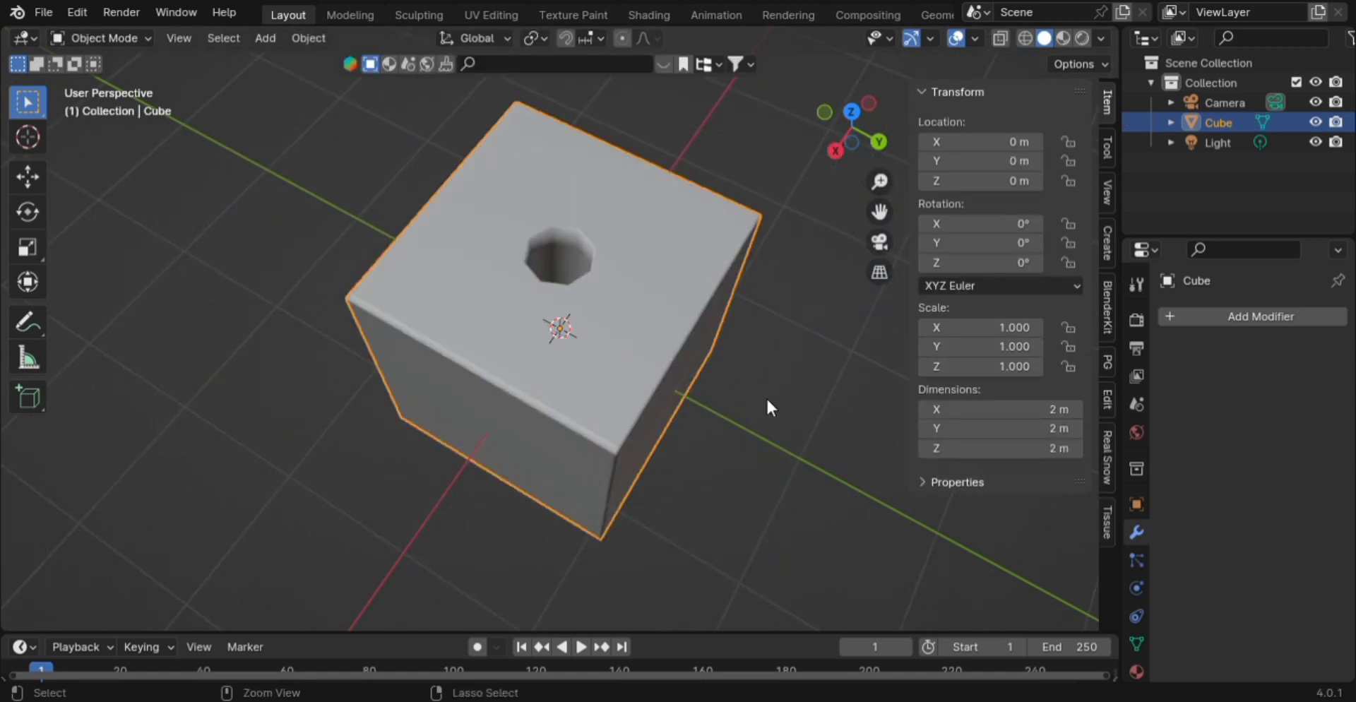
- Add a subdivision surface at viewport level 2 to the cube and shade it smooth
key(ctrl+1)
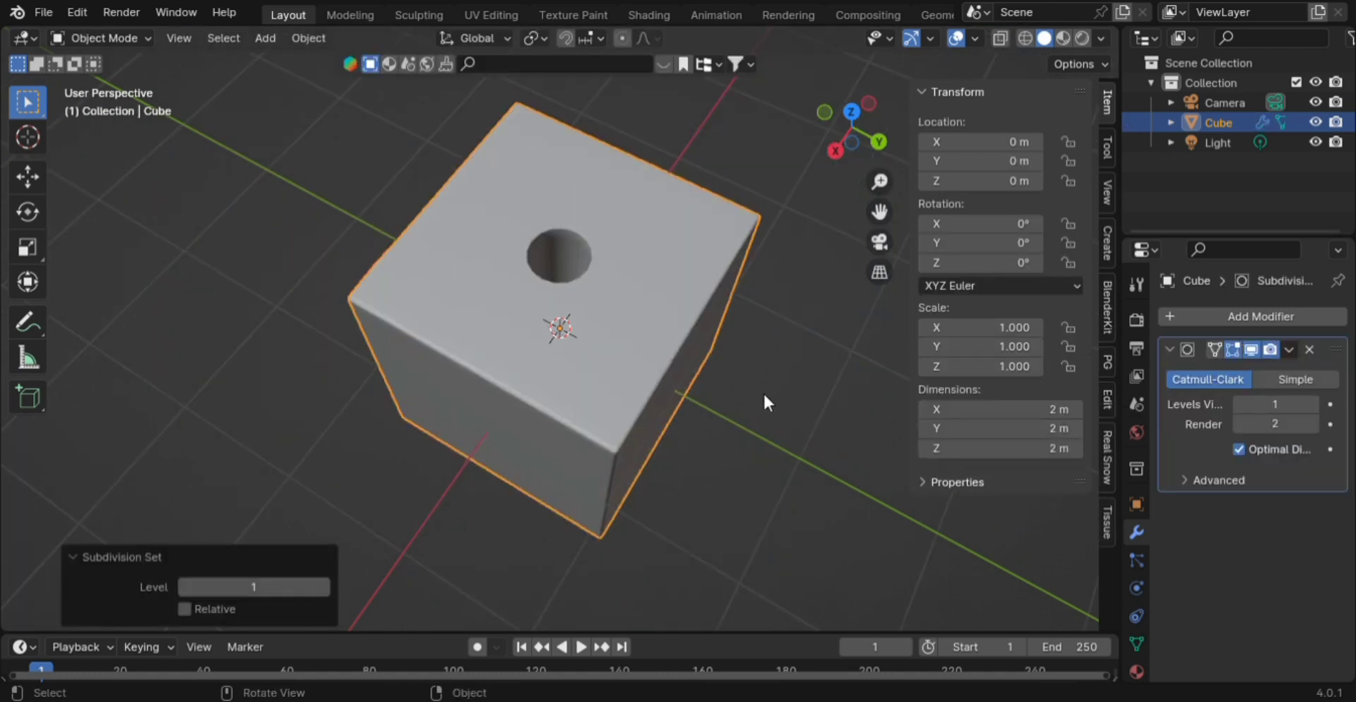
click(1313, 404)
right_click(610, 243)
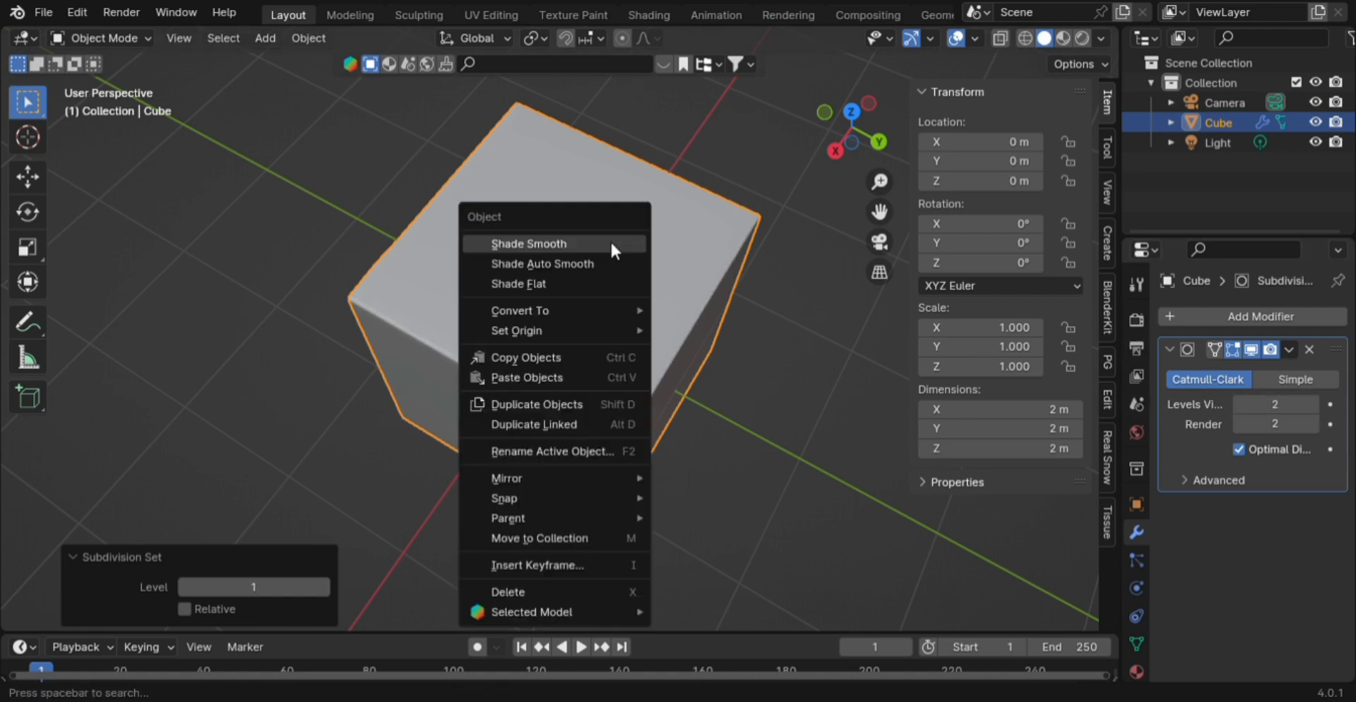
click(573, 247)
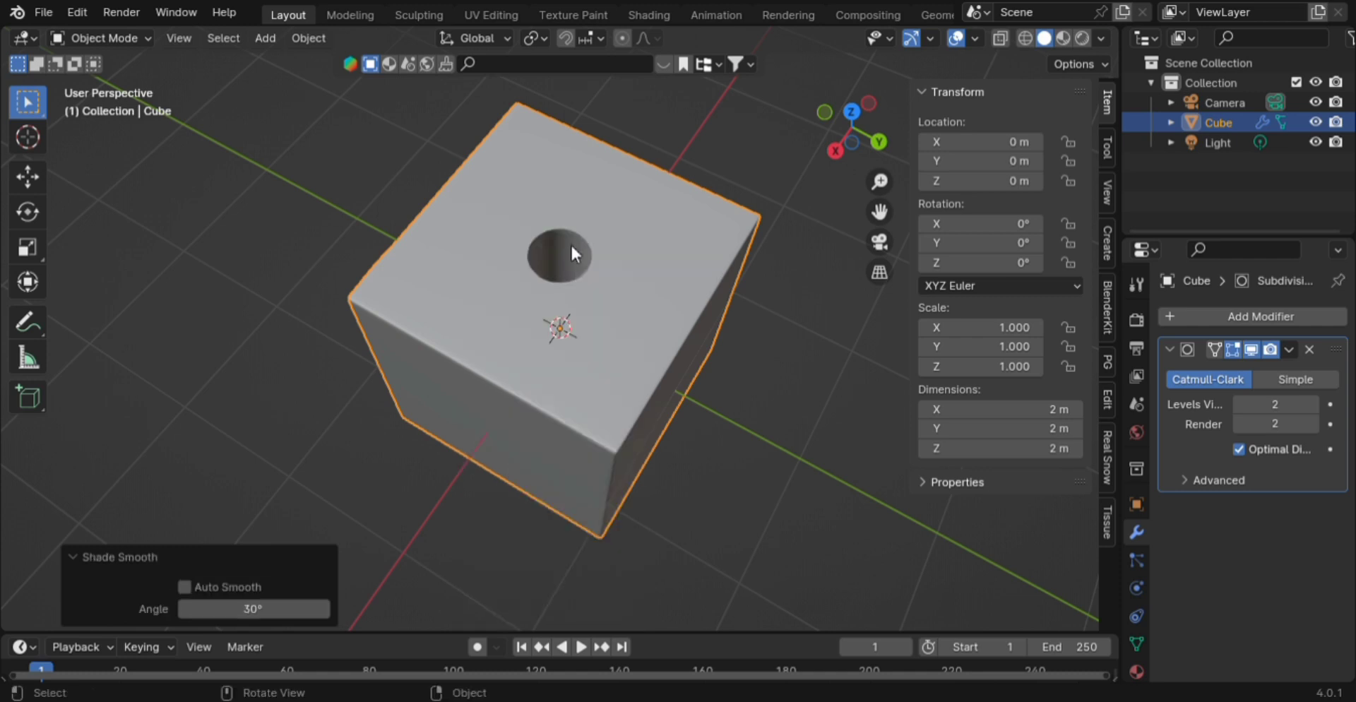
click(342, 257)
scroll(523, 273, up, 3)
middle_drag(598, 281, 562, 322)
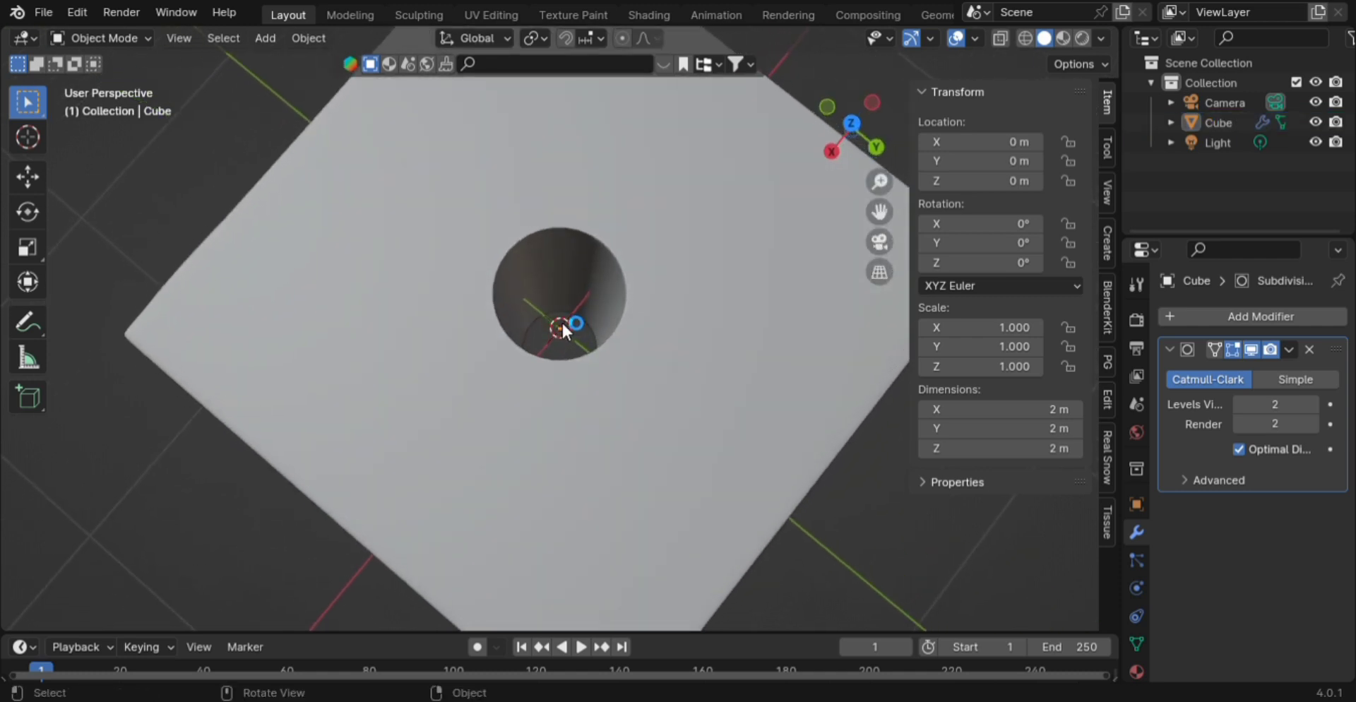
scroll(562, 325, up, 3)
scroll(675, 351, down, 5)
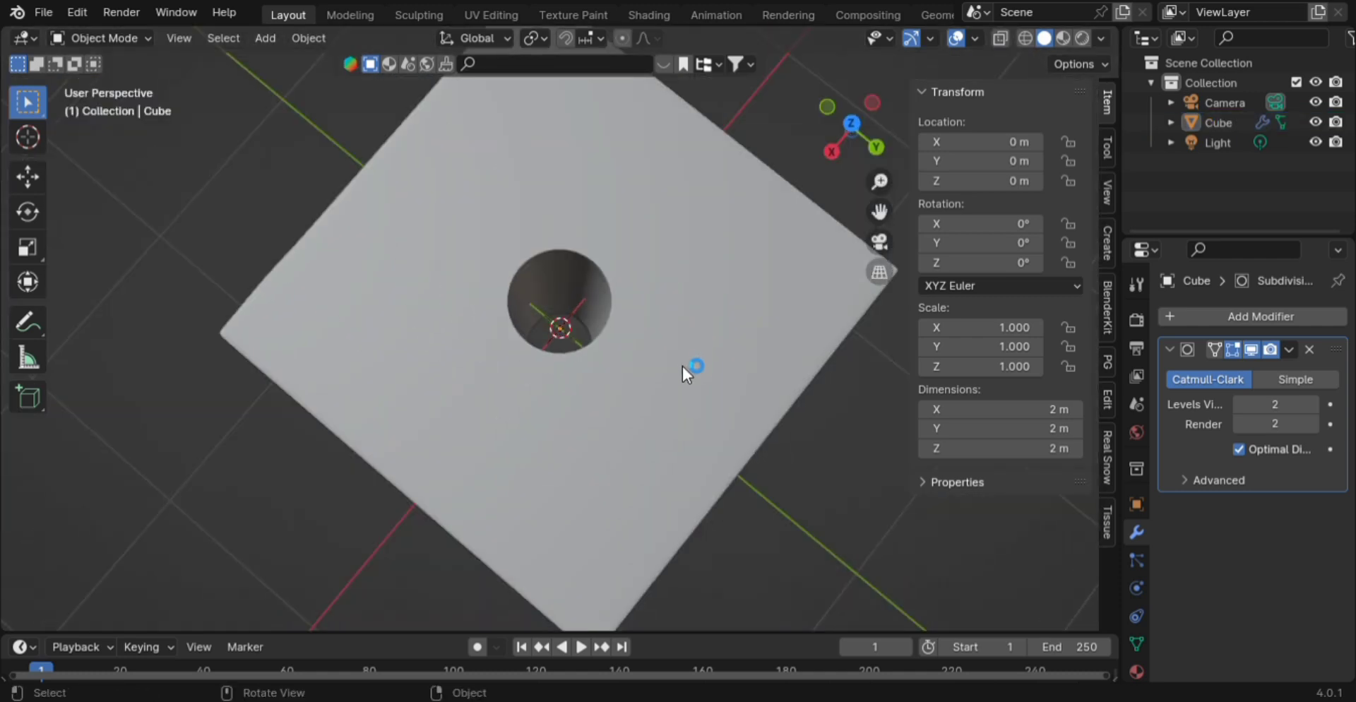
middle_drag(682, 366, 681, 266)
middle_drag(660, 369, 614, 371)
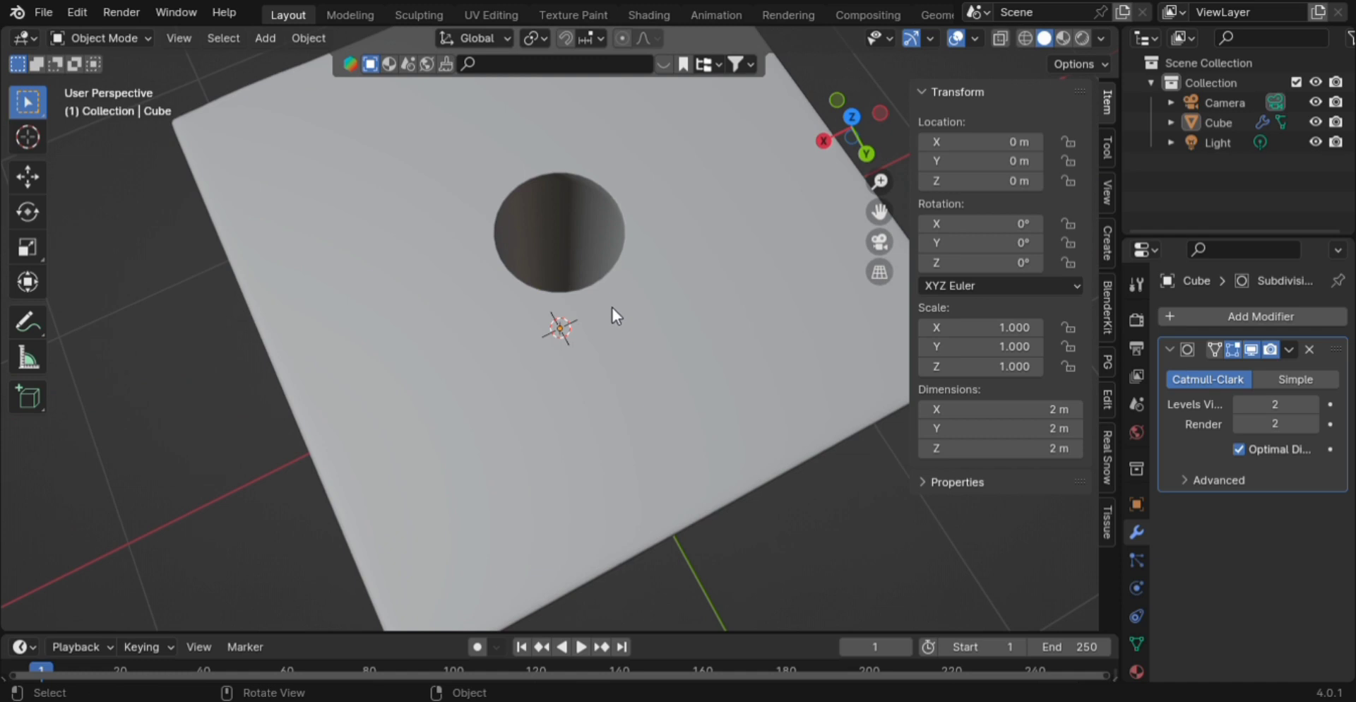
scroll(593, 268, up, 4)
scroll(591, 267, down, 7)
middle_drag(596, 265, 603, 192)
scroll(636, 402, down, 4)
middle_drag(654, 430, 653, 473)
scroll(658, 452, down, 4)
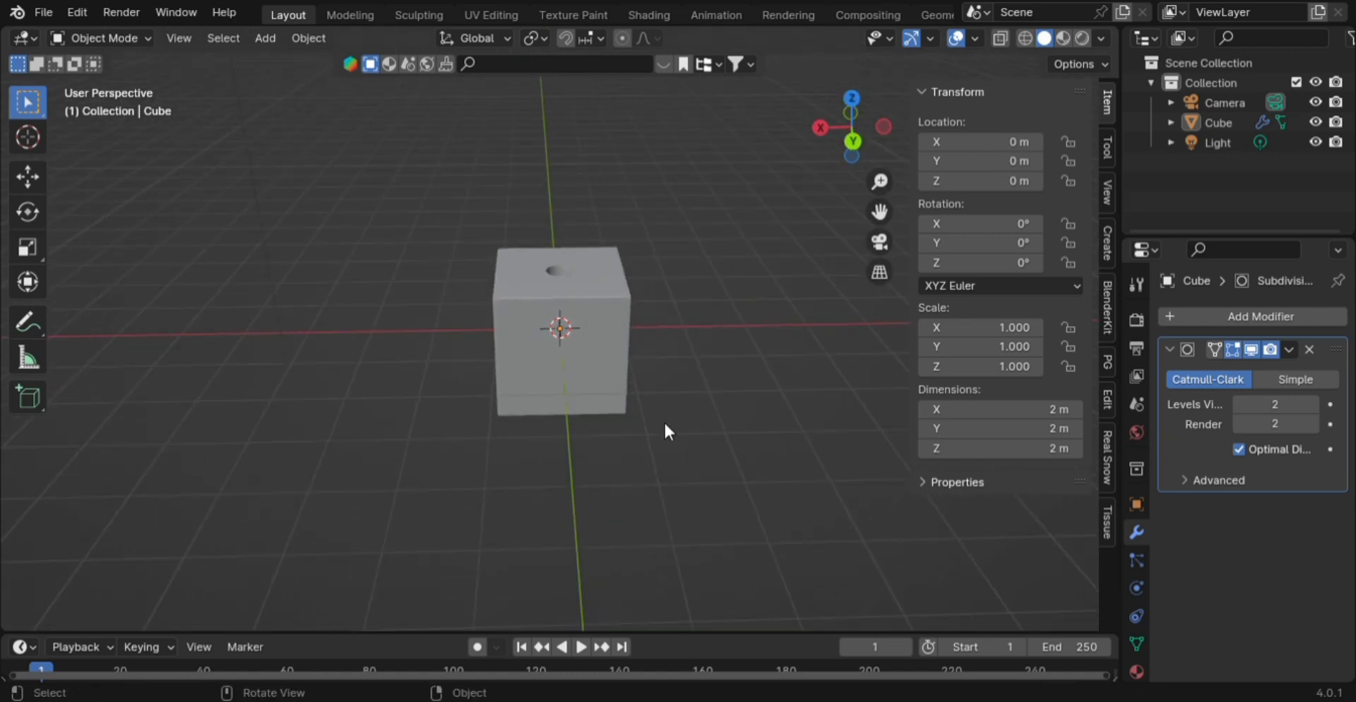
- Add a cylinder mesh and scale it down in Edit Mode
key(shift+a)
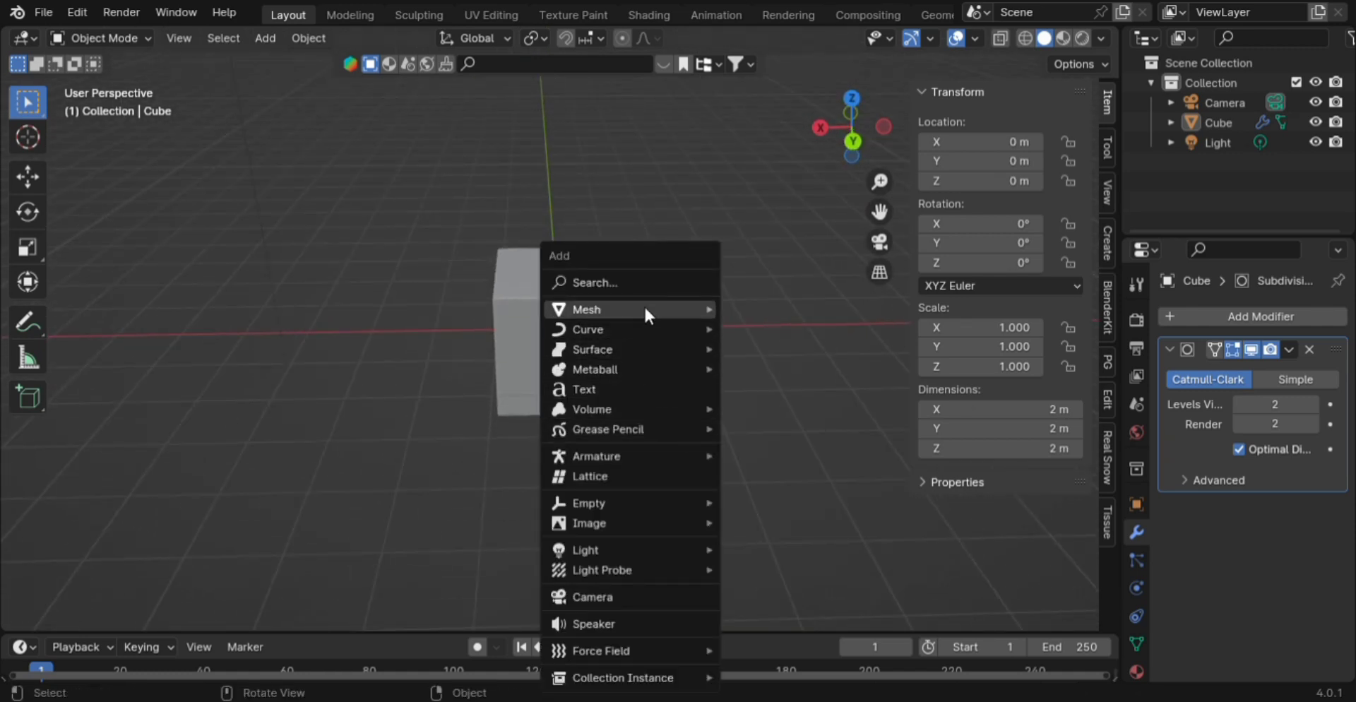
mouse_move(644, 309)
click(791, 406)
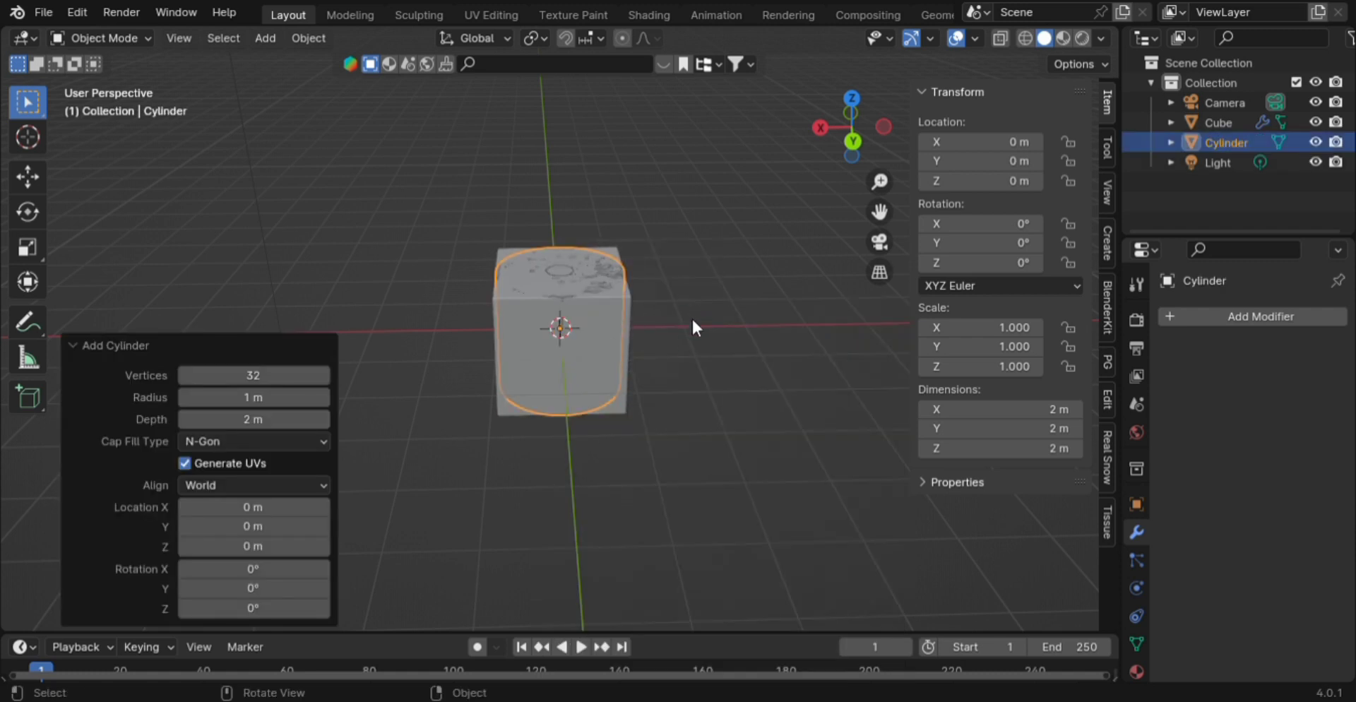
key(Tab)
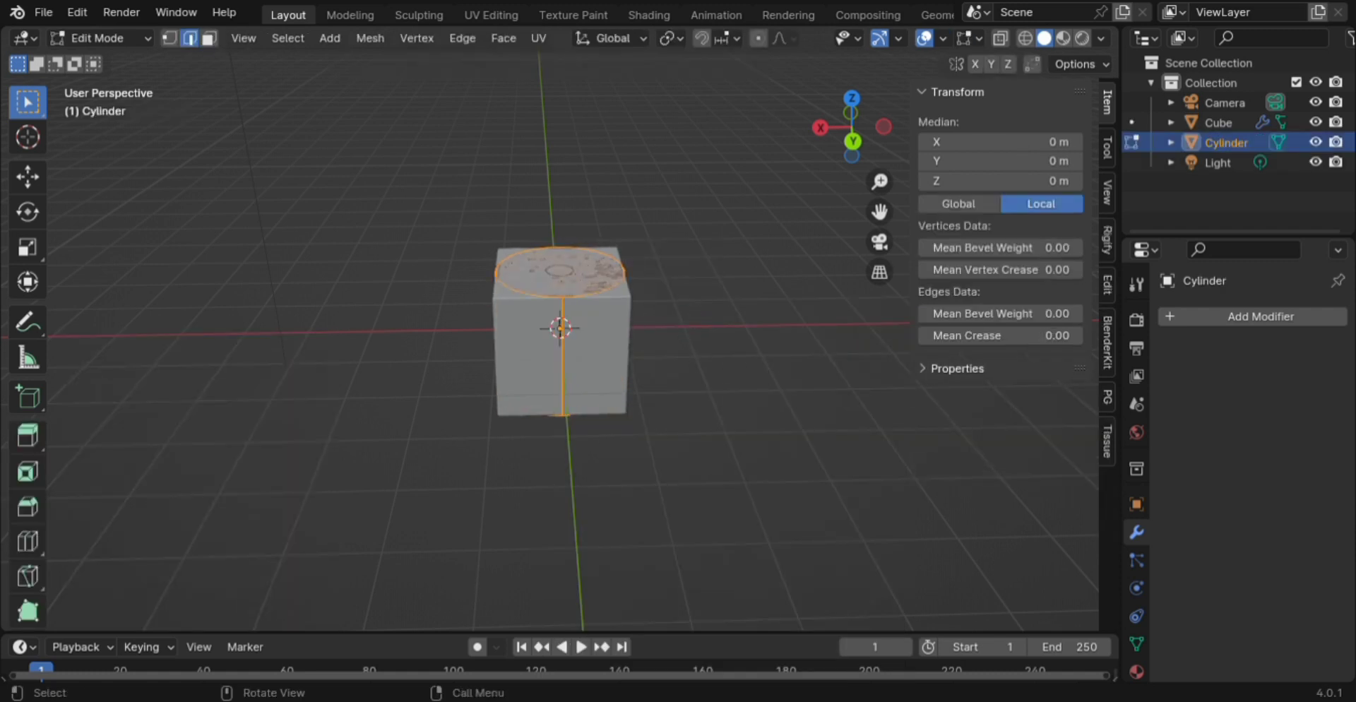
key(s)
click(666, 369)
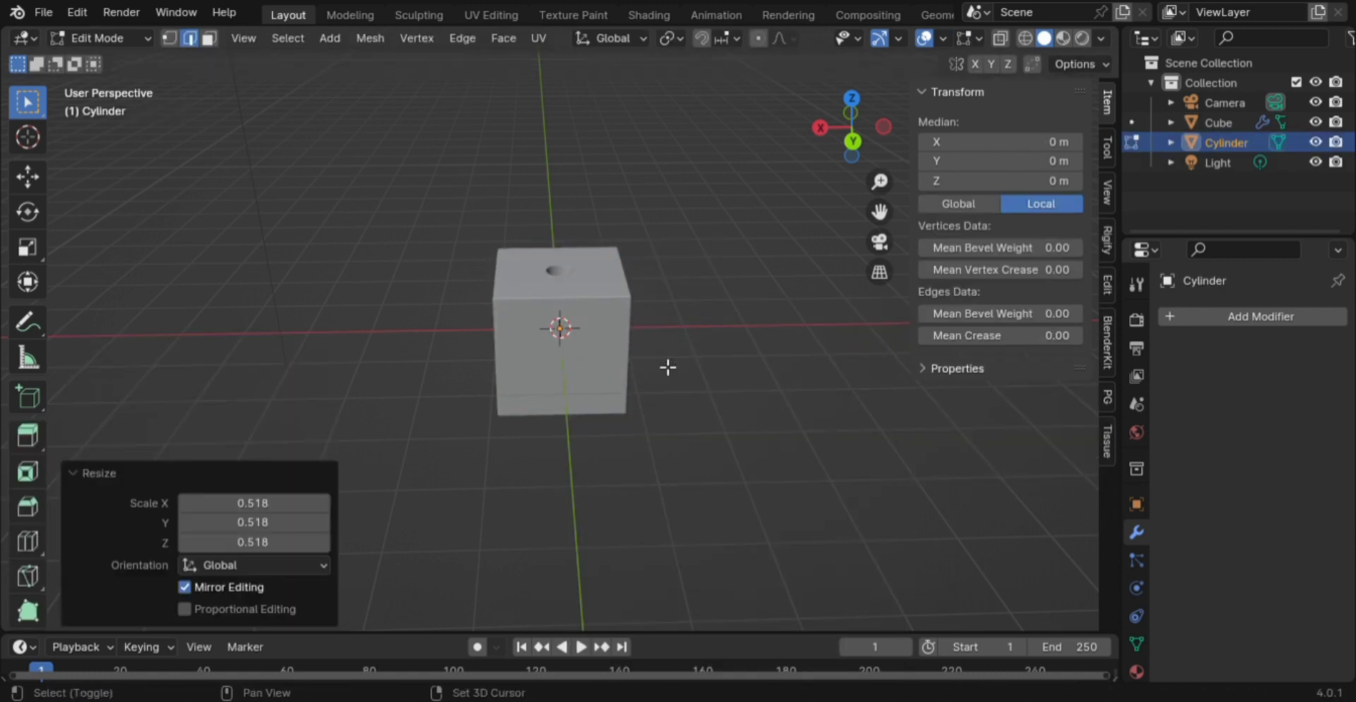
- In X-ray front view, shrink the cylinder further to about 0.27 scale
key(shift+z)
key(KP_1)
scroll(671, 370, up, 8)
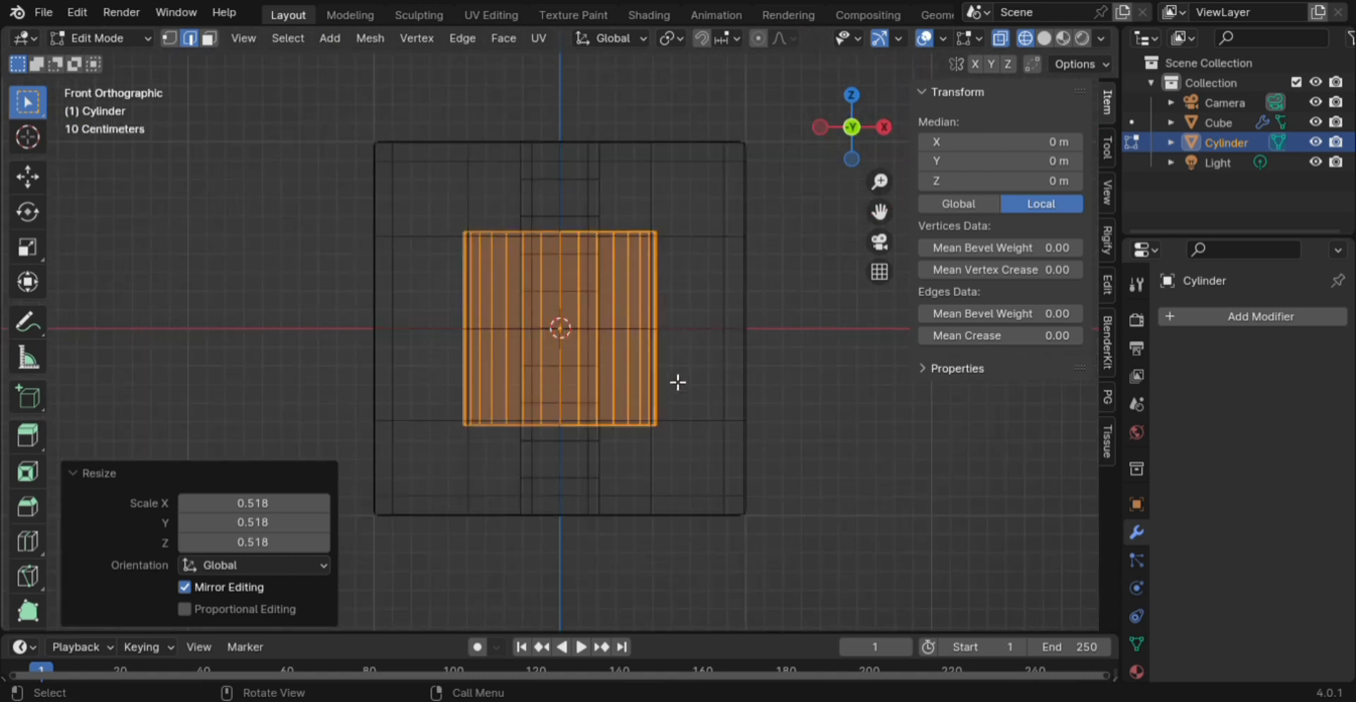
key(s)
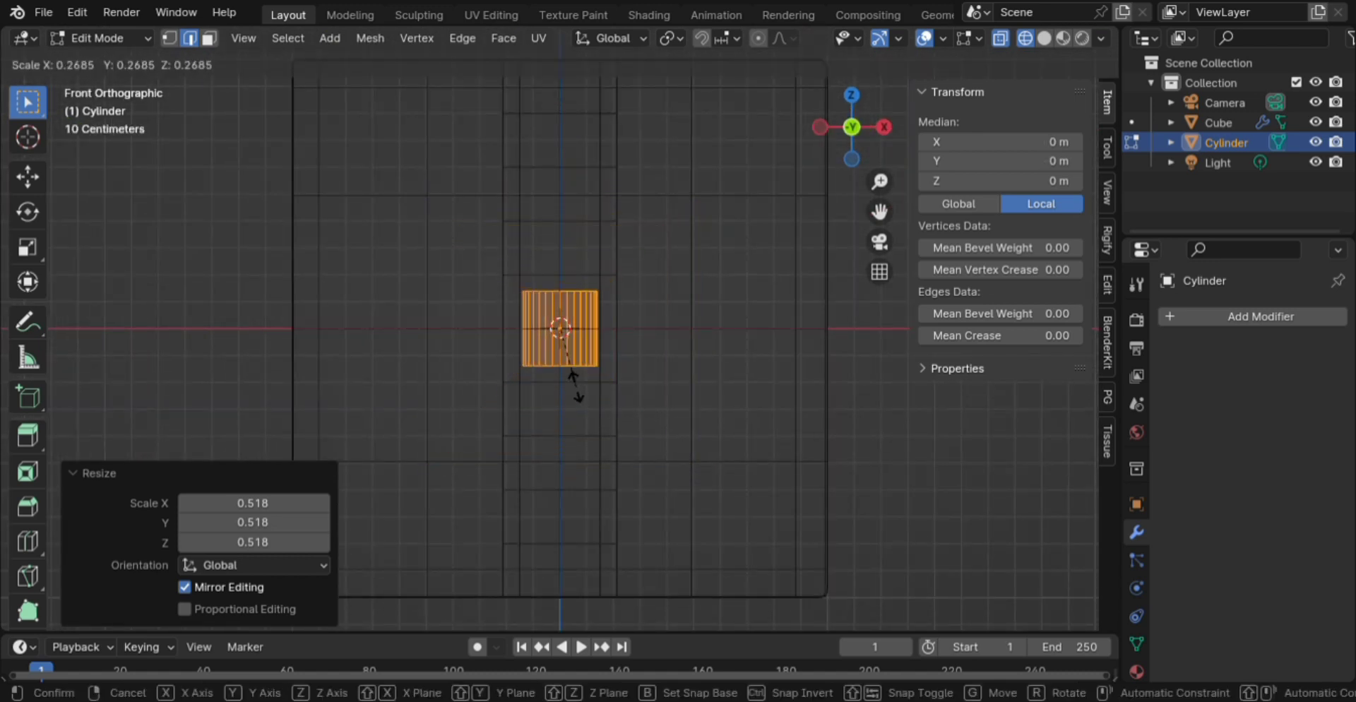
click(573, 385)
- Stretch the cylinder along Z to about 3.17 m tall so it pokes through the cube
key(s)
key(z)
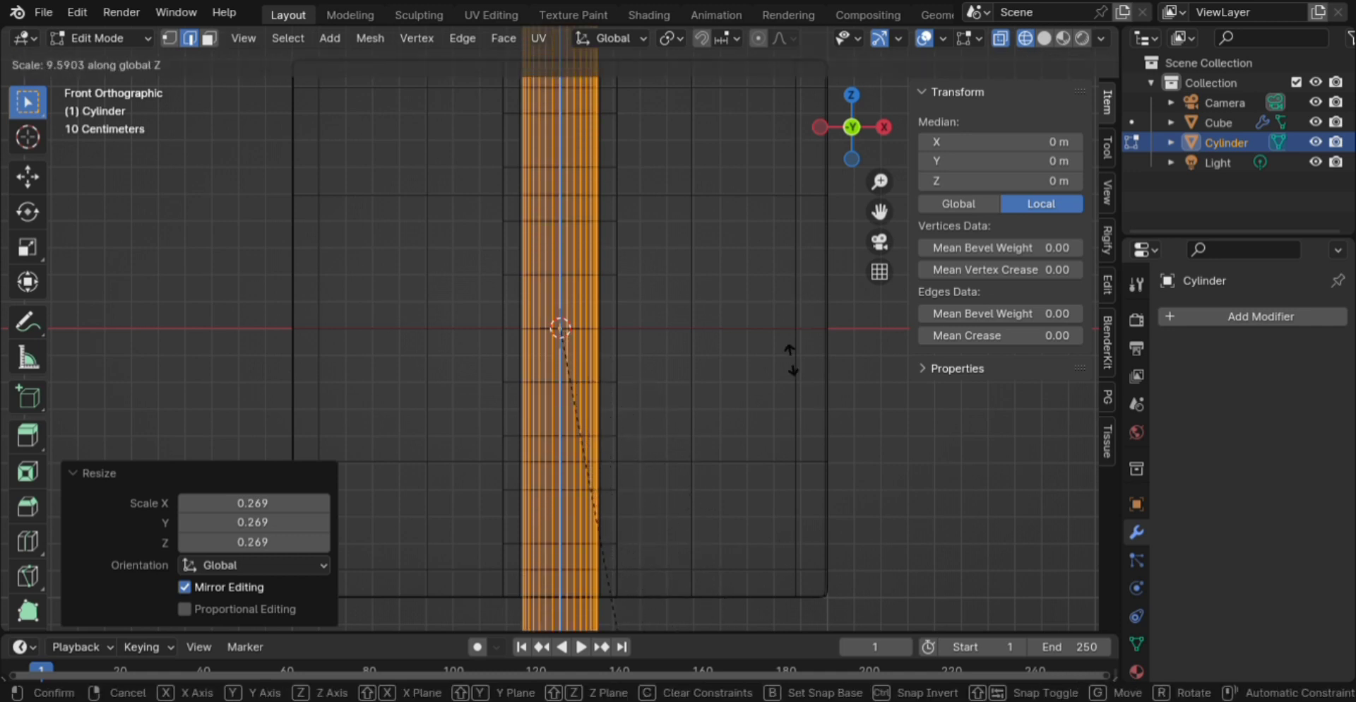
click(887, 461)
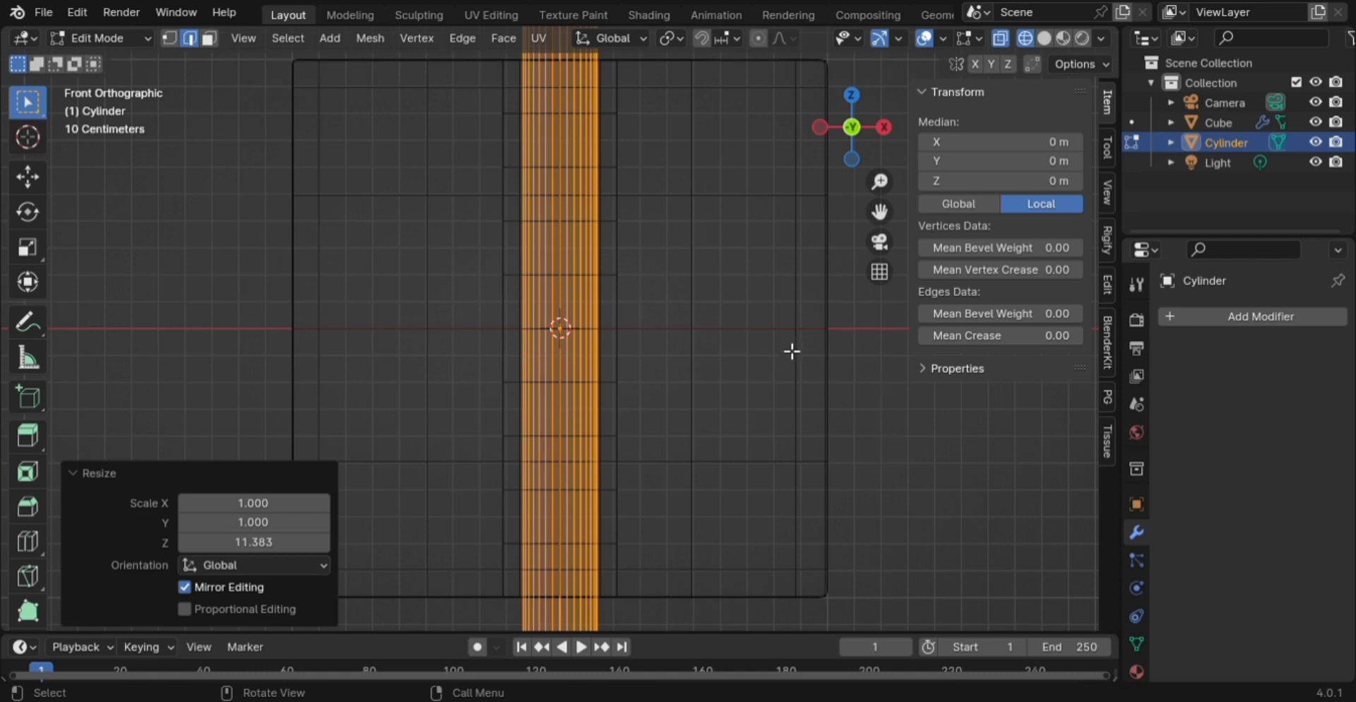
scroll(792, 351, down, 6)
key(shift+z)
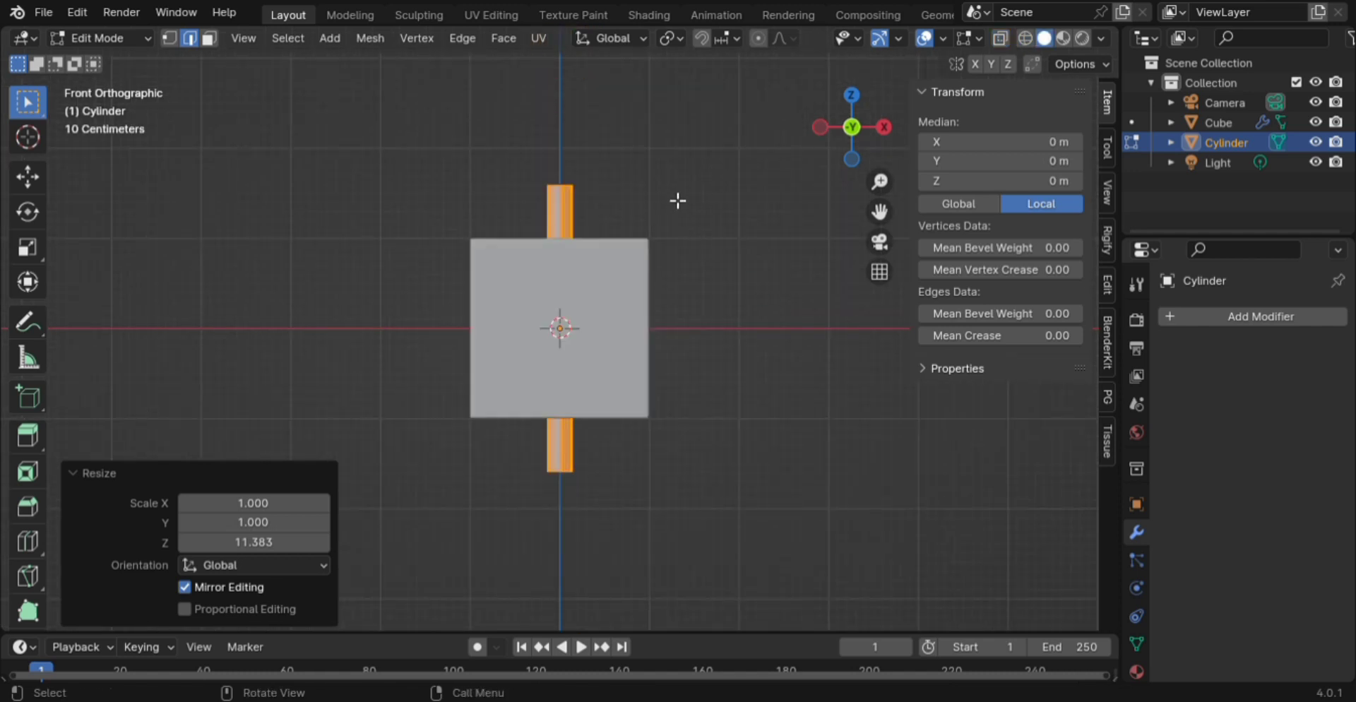
key(Tab)
mouse_move(648, 181)
middle_down()
mouse_move(683, 269)
mouse_move(718, 218)
mouse_move(745, 318)
mouse_move(692, 298)
middle_up()
- Select the cylinder standing in the cube's hole, apply Shade Smooth, and orbit to check it
click(718, 218)
scroll(600, 281, up, 8)
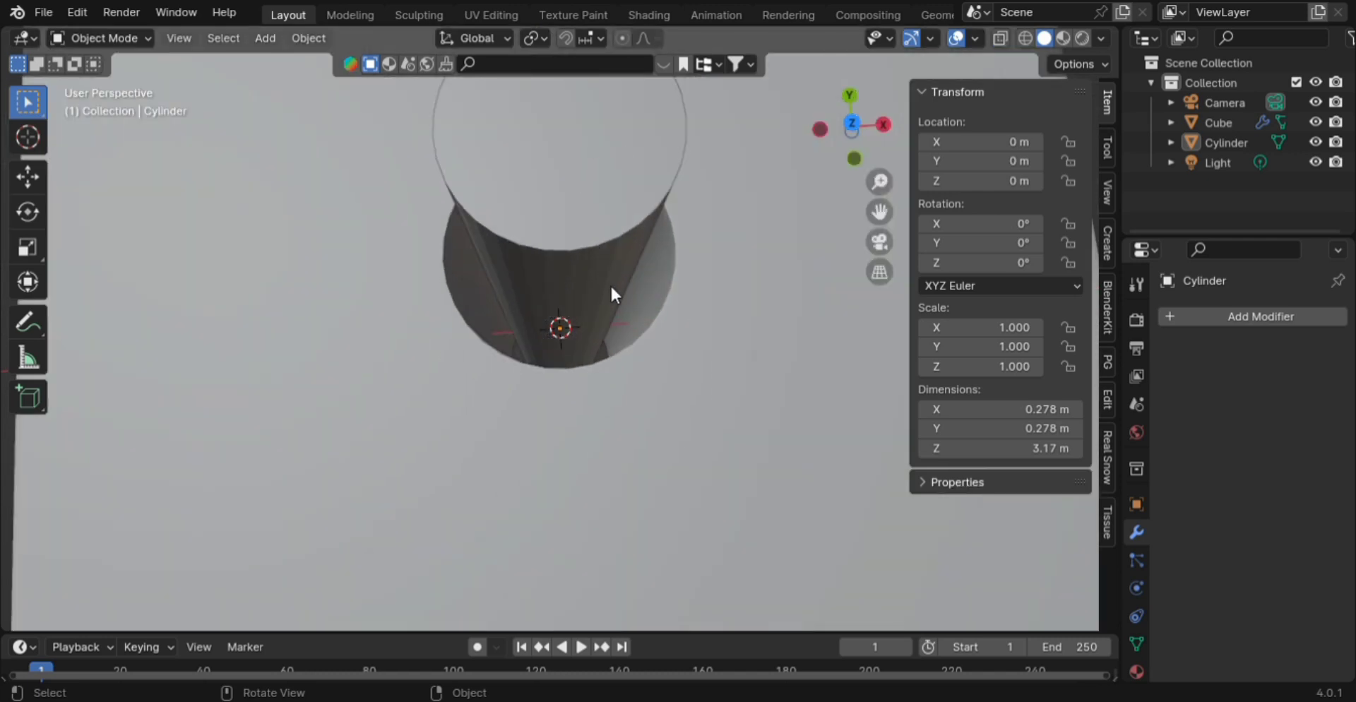
middle_drag(611, 284, 604, 244)
click(604, 227)
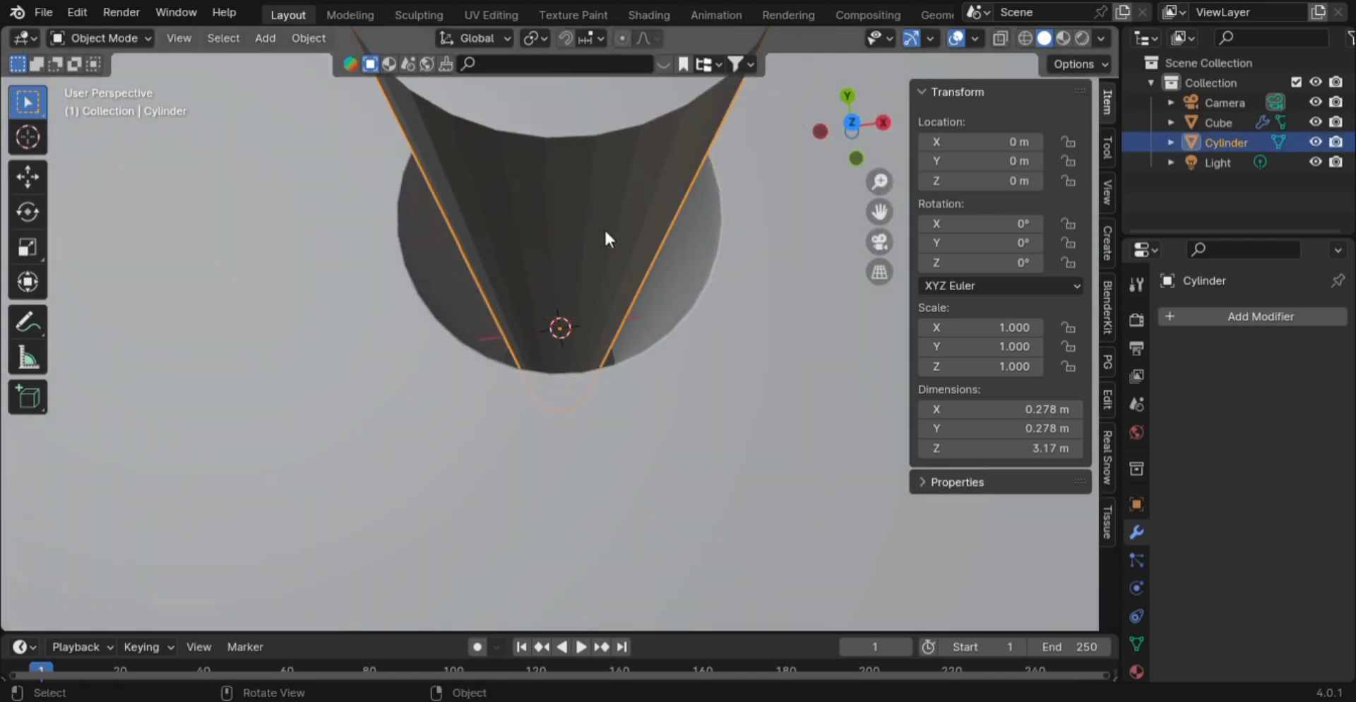
right_click(574, 221)
click(572, 220)
scroll(591, 174, down, 4)
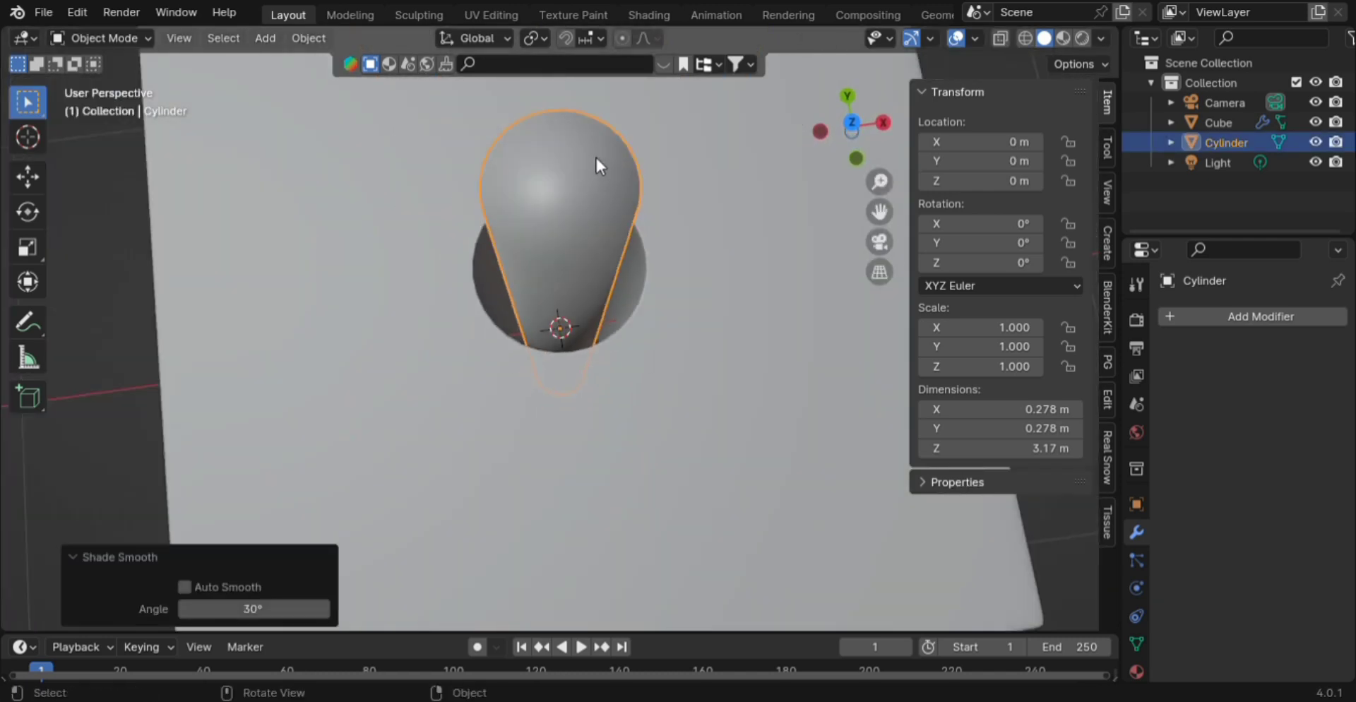
scroll(484, 201, down, 5)
click(329, 222)
middle_drag(329, 222, 565, 205)
click(565, 211)
- Fatten the cylinder with Shrink/Fatten to about 0.413 m wide
key(Tab)
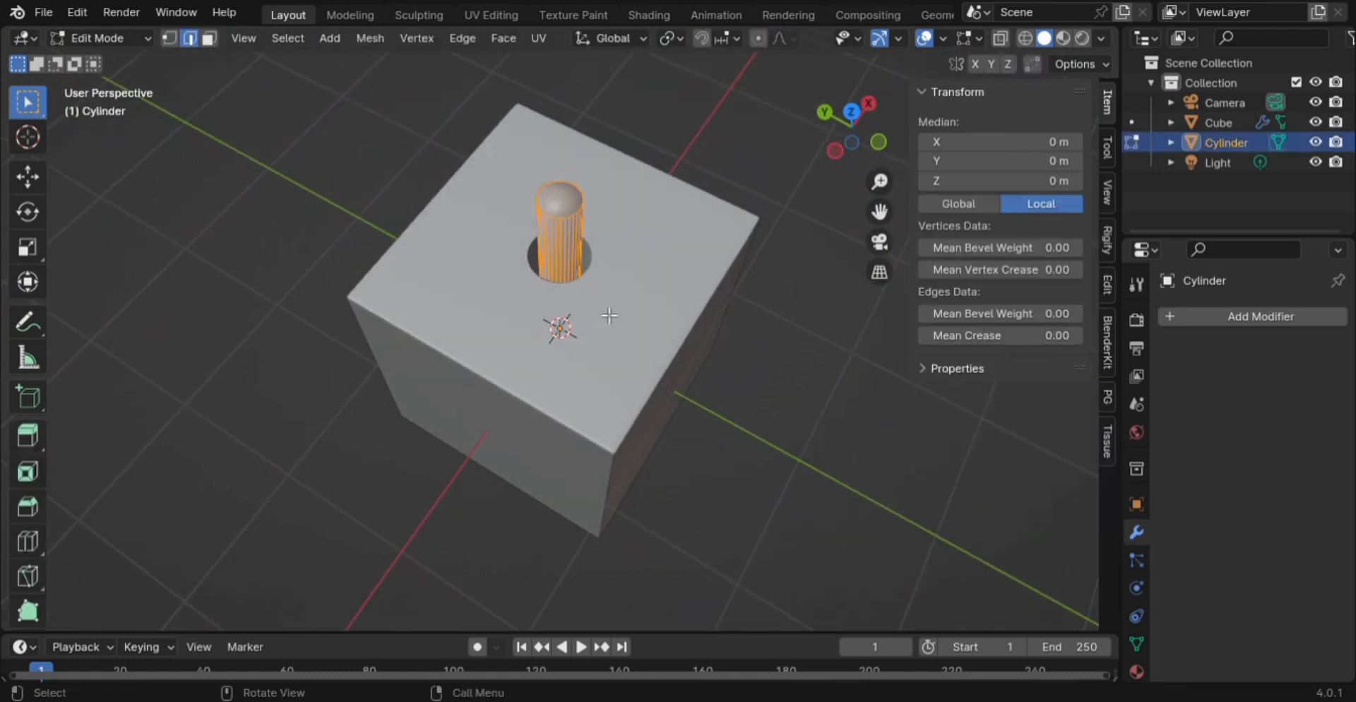
key(e)
key(Escape)
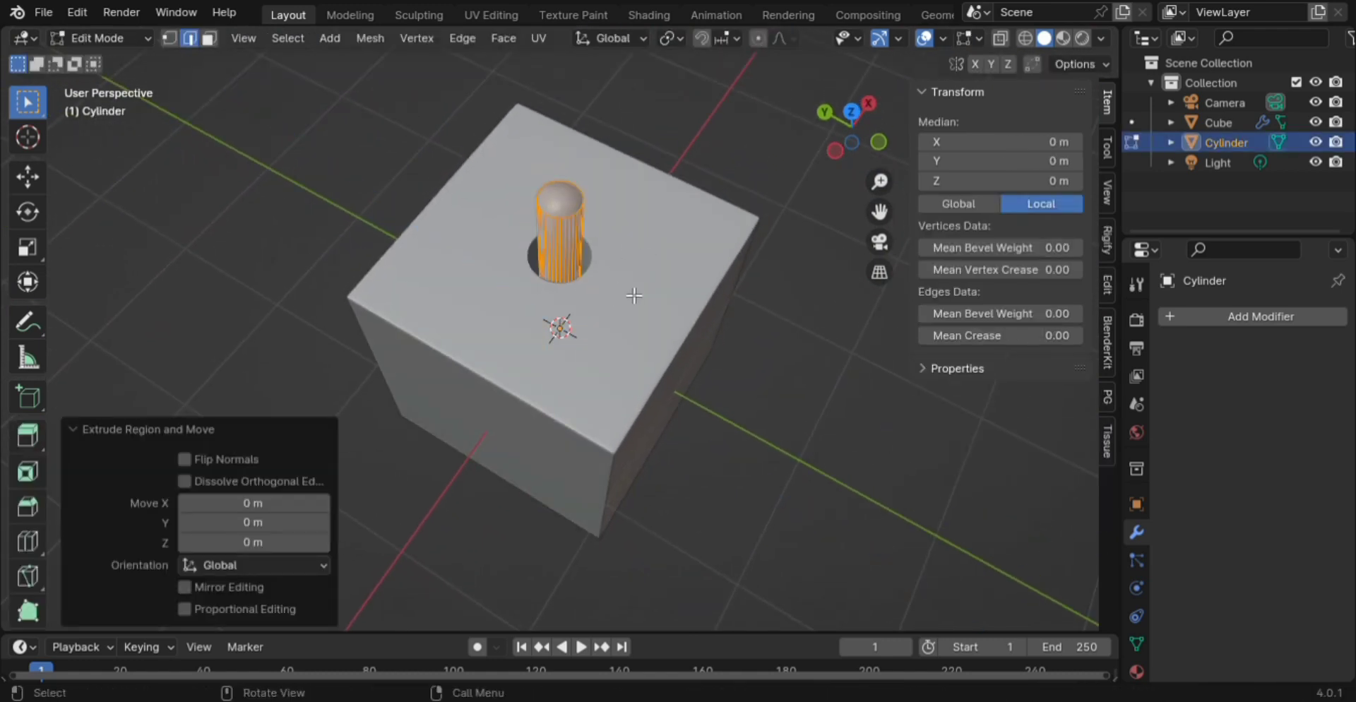
key(alt+s)
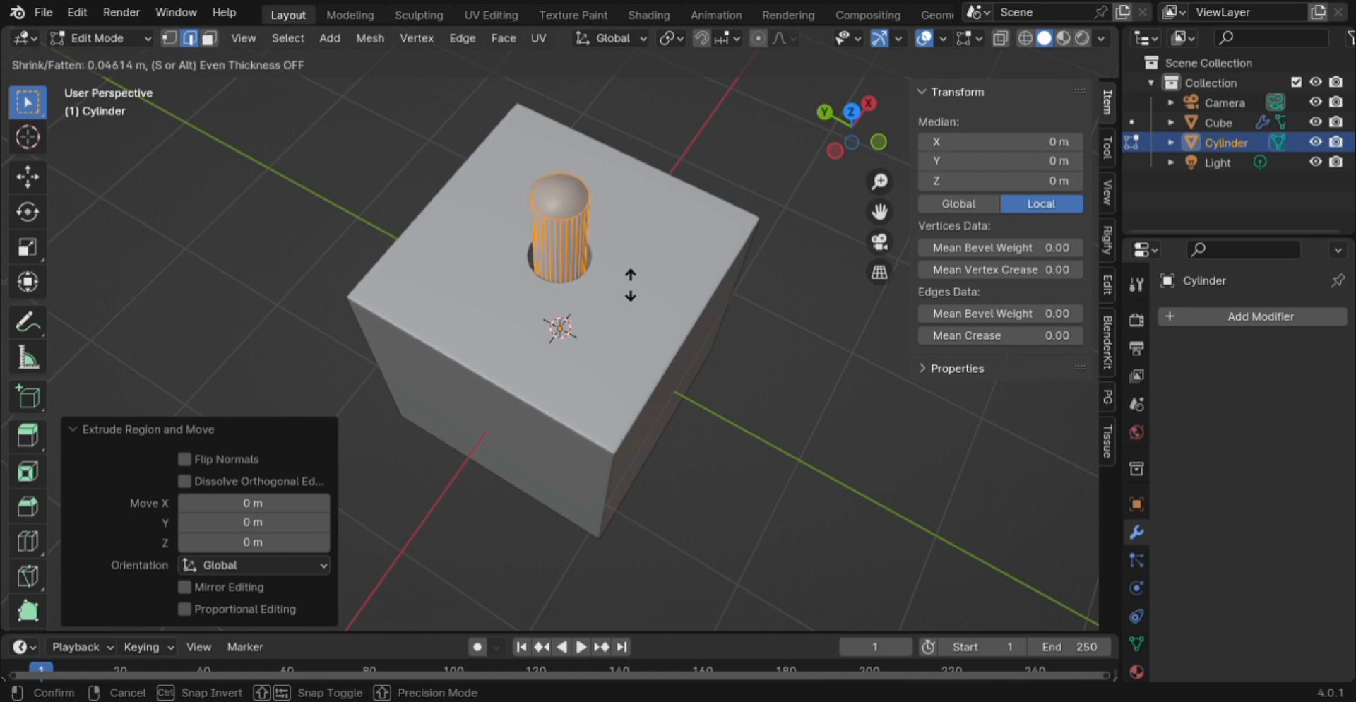
click(631, 285)
key(Tab)
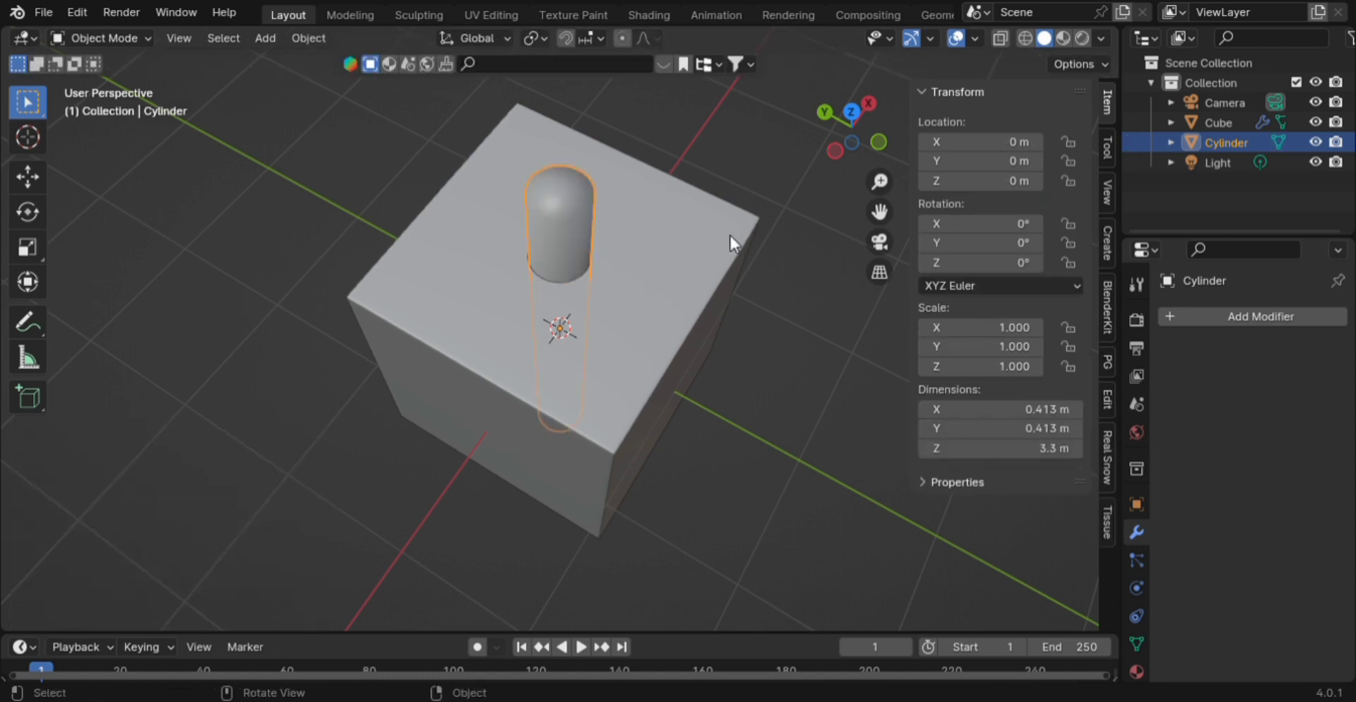
scroll(759, 212, down, 5)
- Slim the cylinder with Shrink/Fatten to about 0.374 m wide
middle_drag(757, 236, 673, 210)
scroll(625, 269, up, 5)
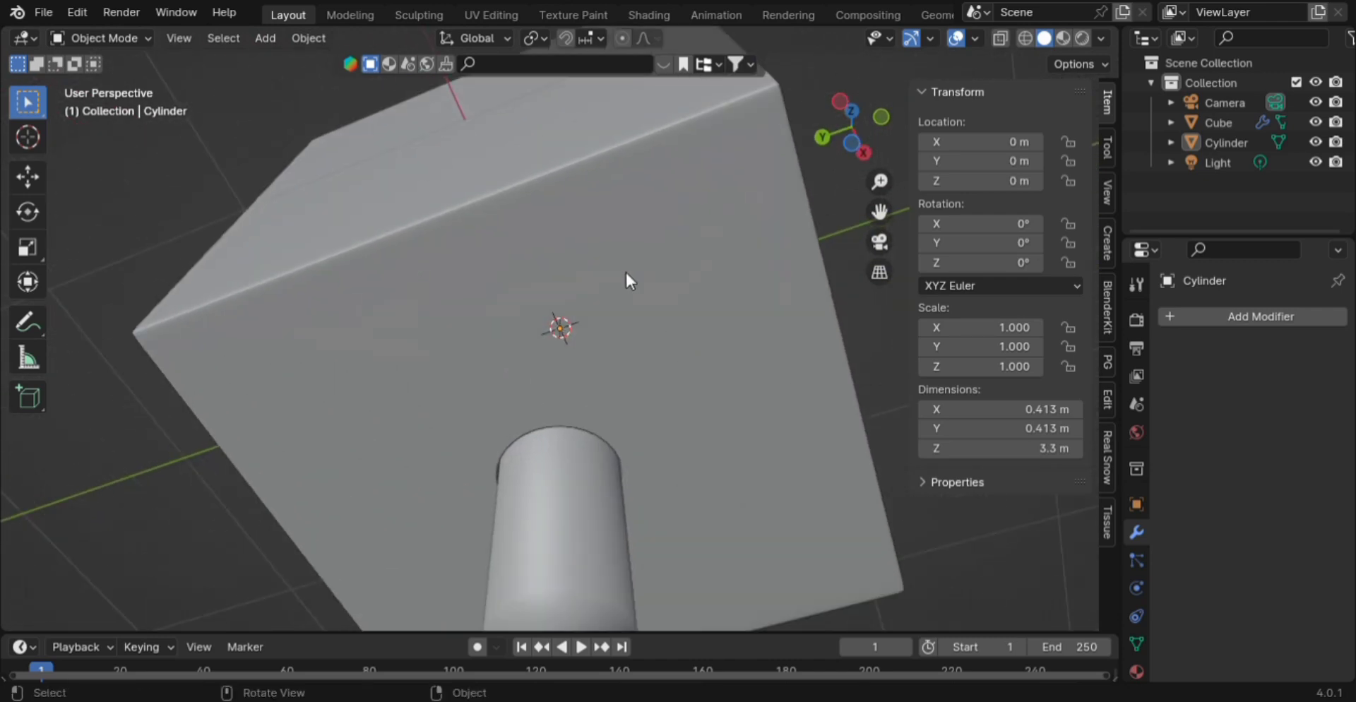
key(Tab)
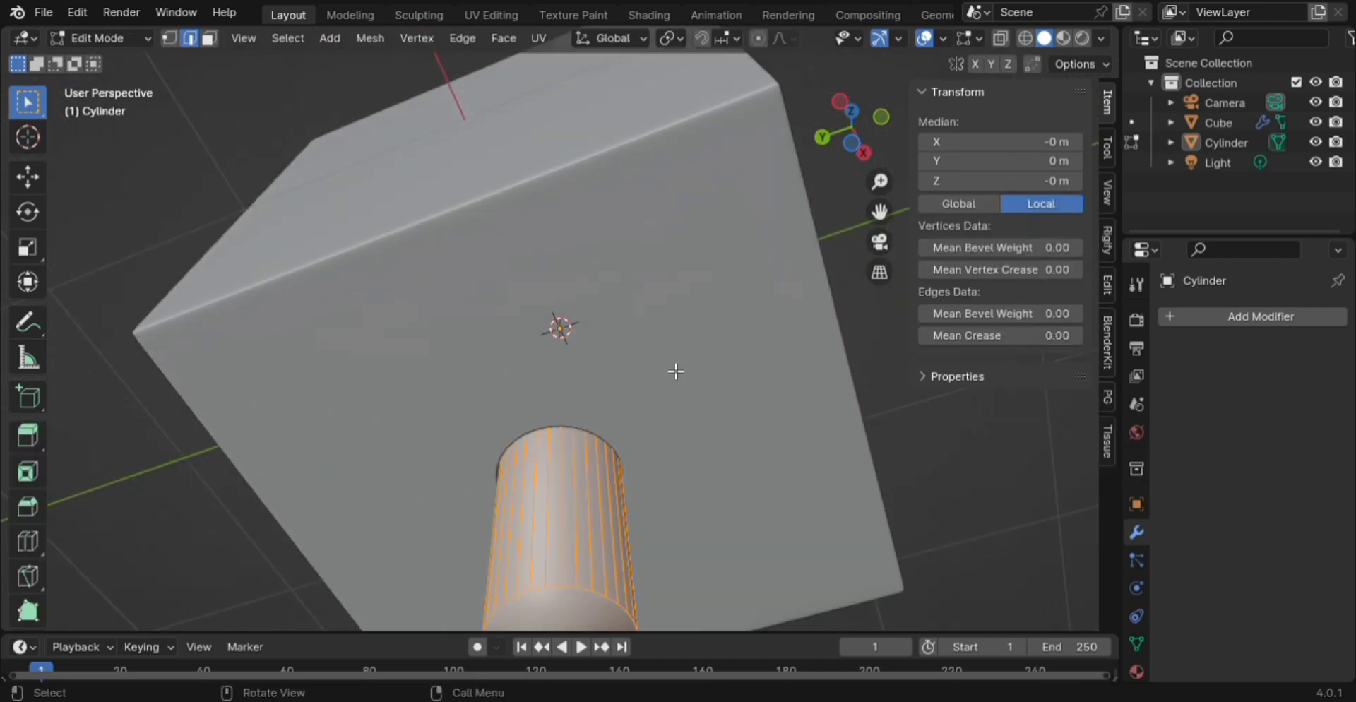
right_click(670, 409)
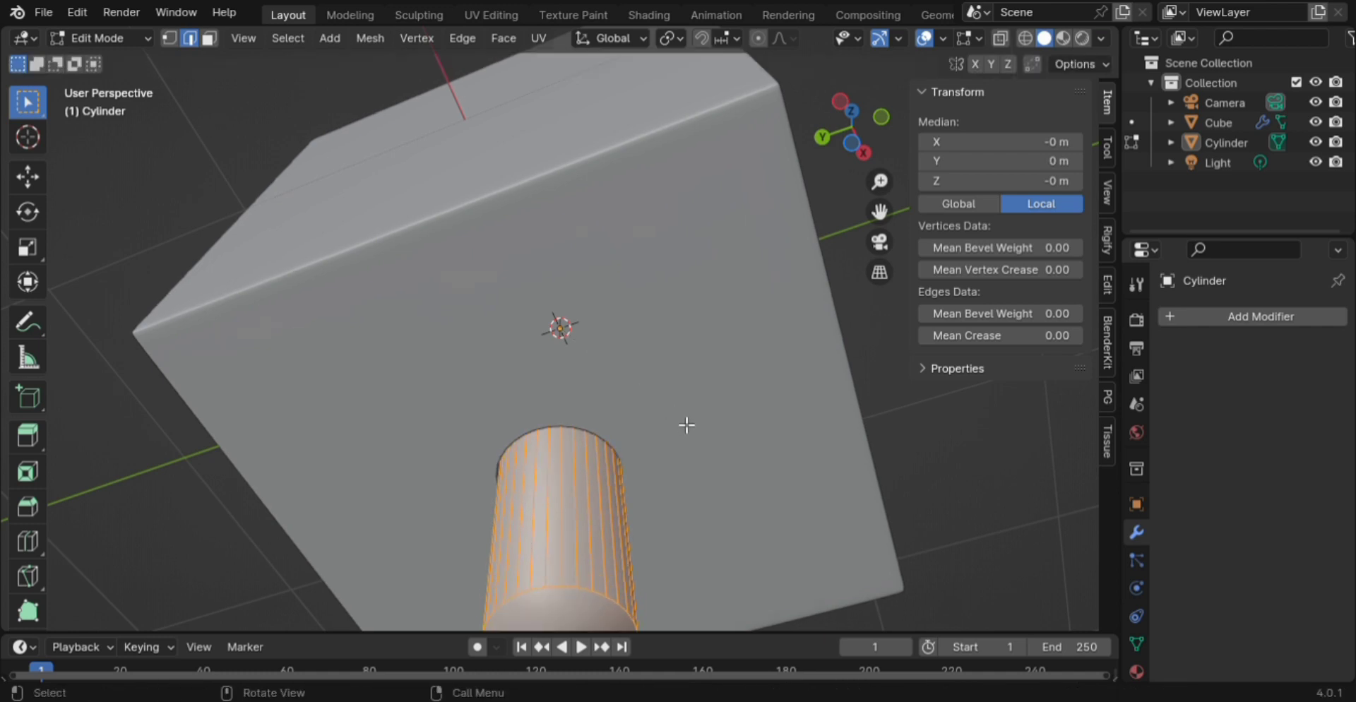
key(alt+s)
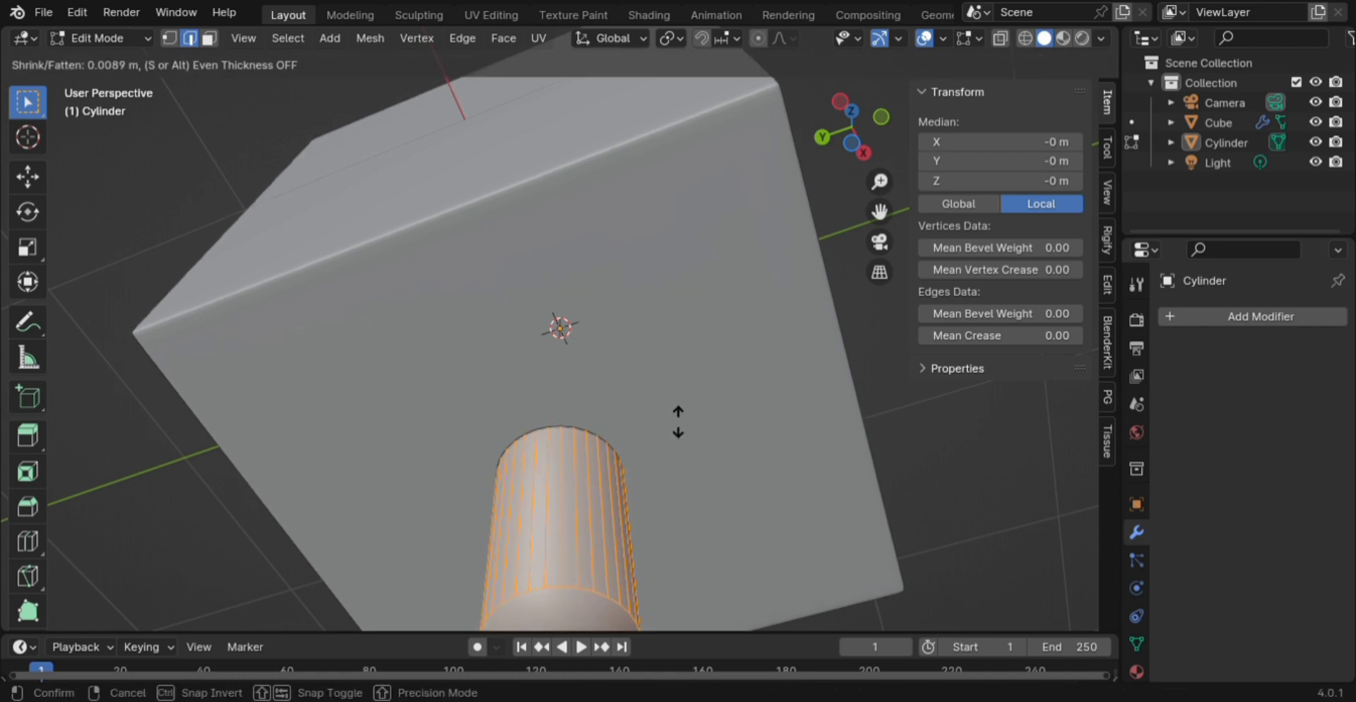
click(680, 413)
scroll(681, 394, down, 3)
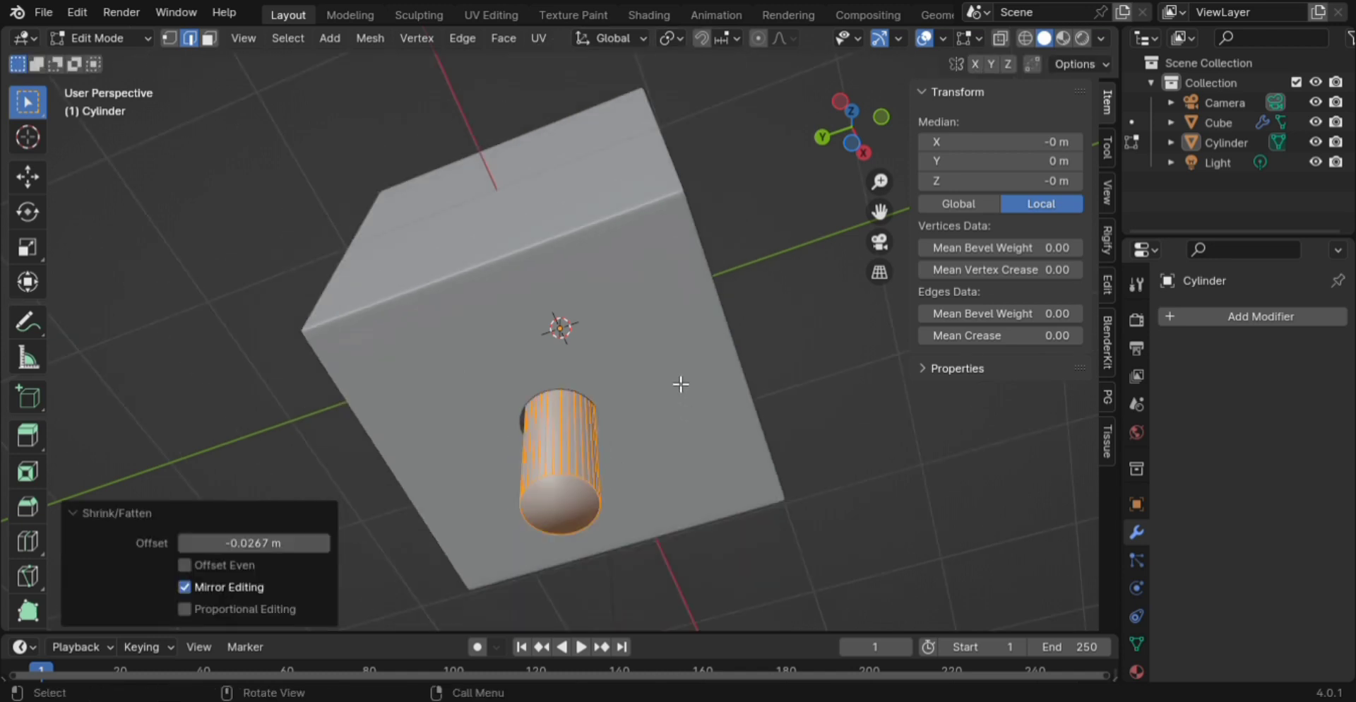
key(Tab)
- Hide the cylinder so only the cube and its round hole show
middle_drag(774, 336, 606, 466)
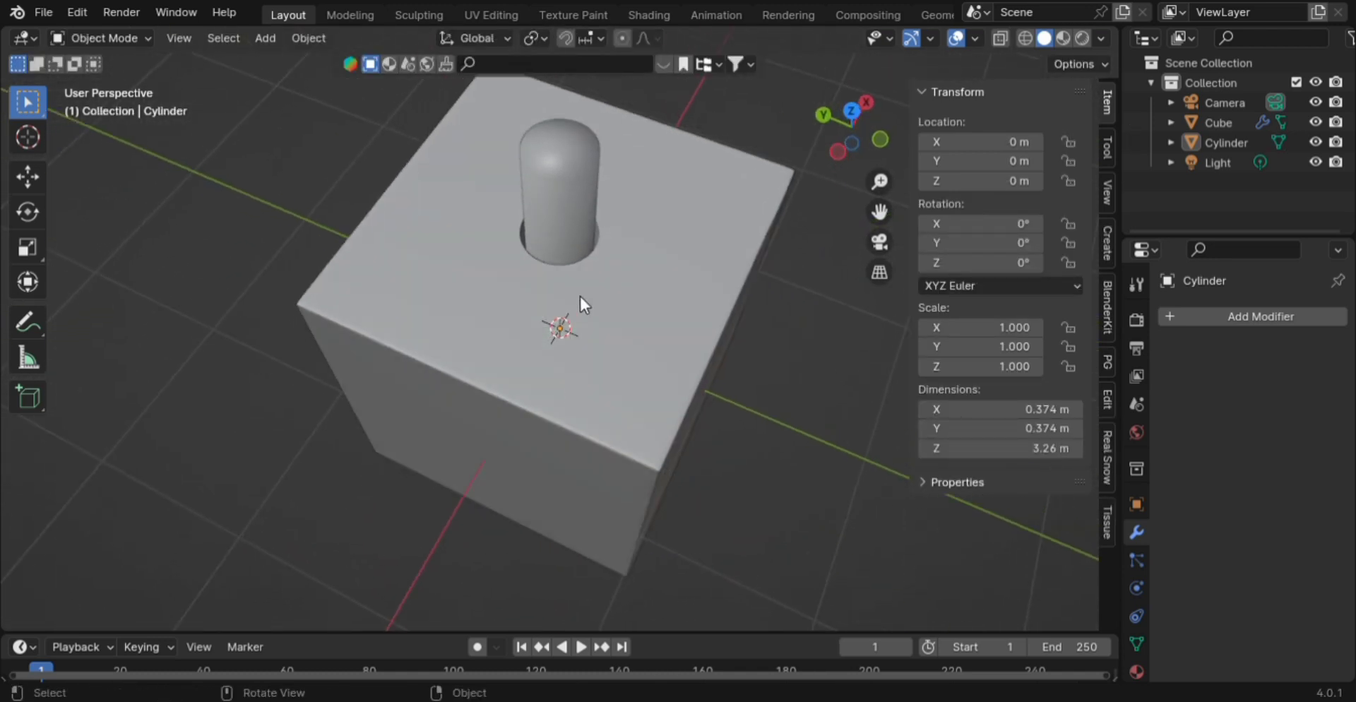
click(553, 226)
key(h)
scroll(553, 230, down, 3)
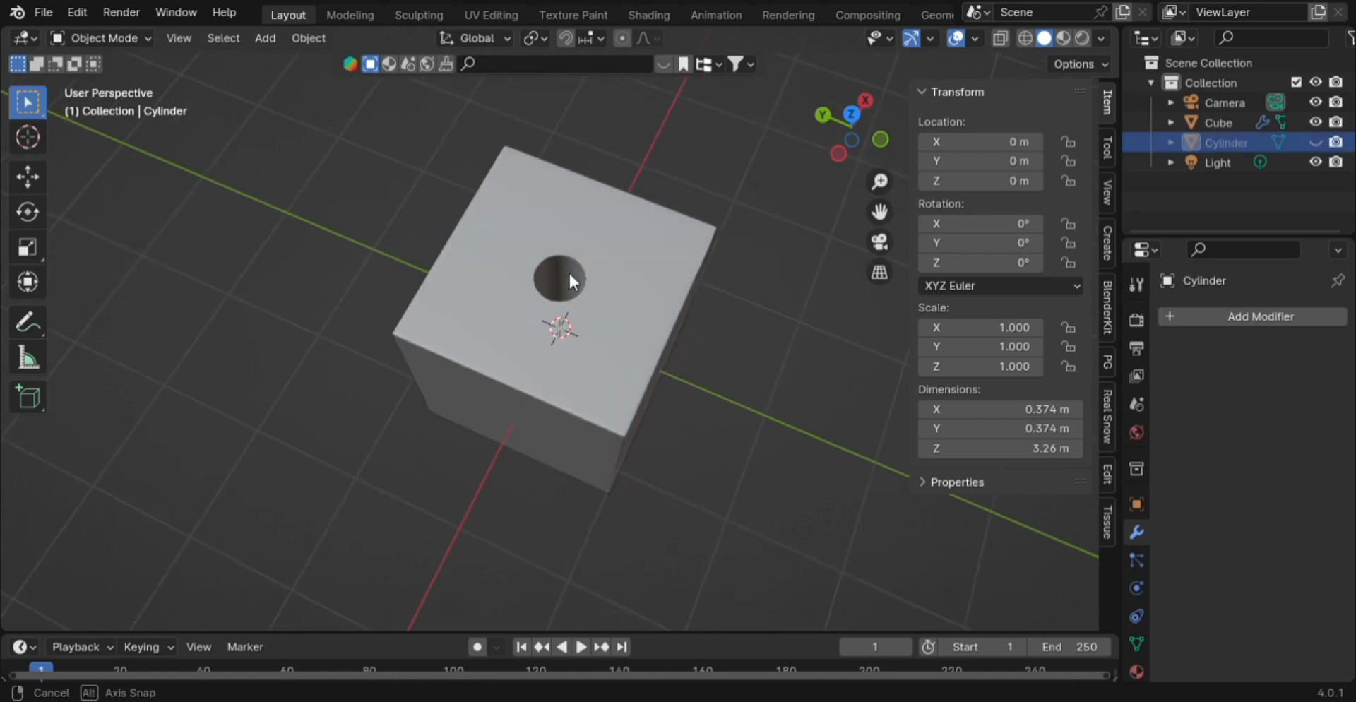
middle_drag(569, 269, 676, 193)
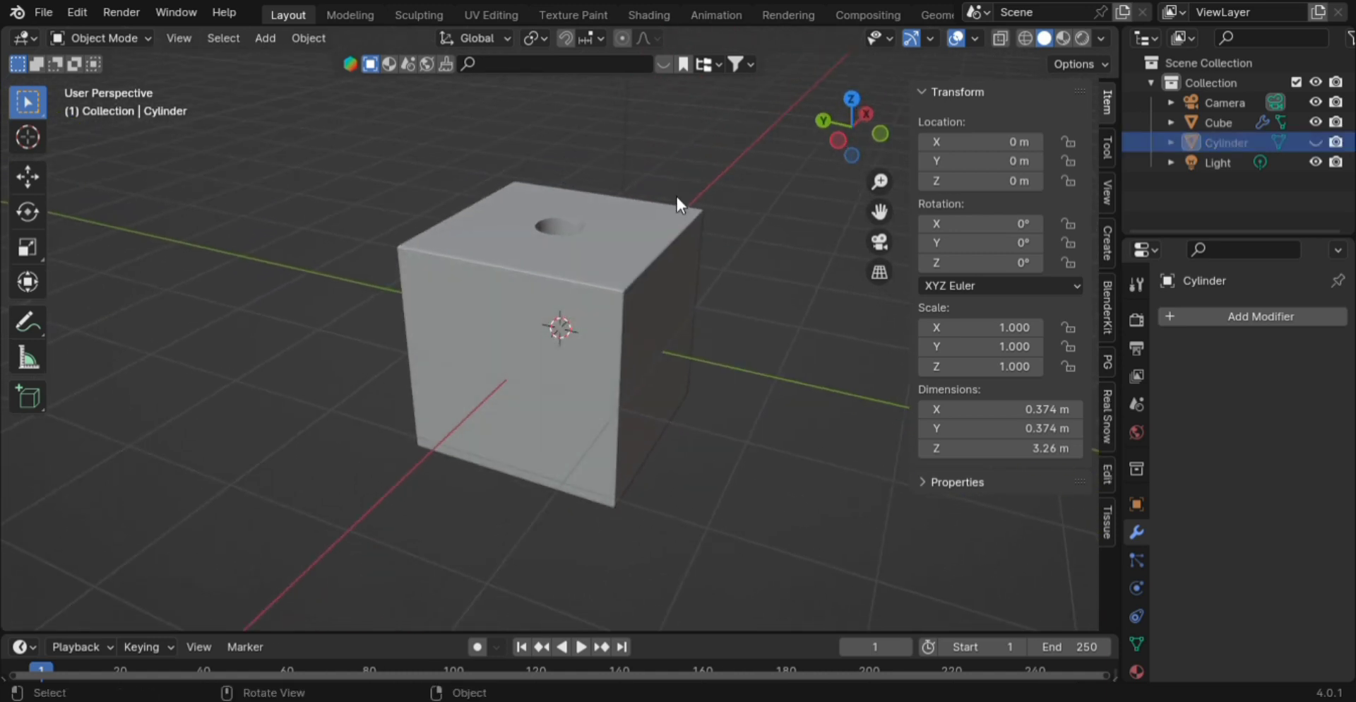